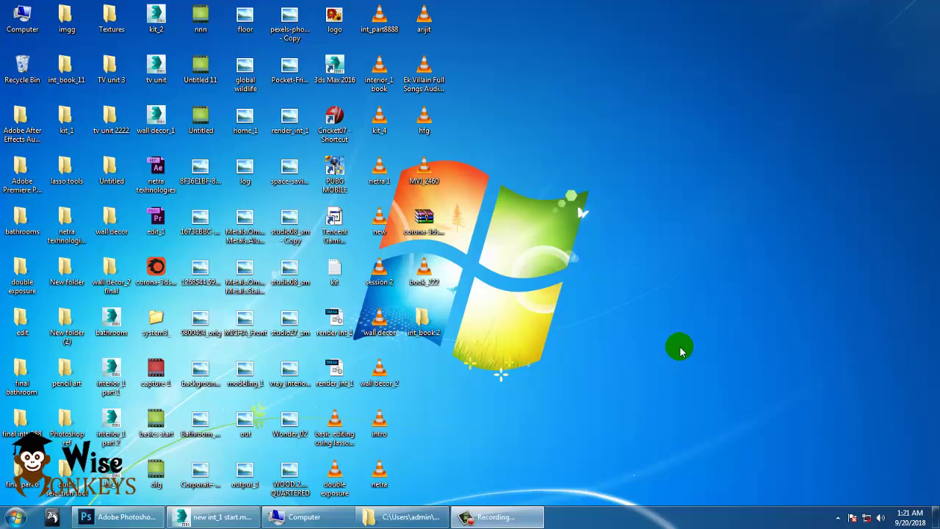
Step: Switch to Photoshop and open the image 1192051_44434983 from the hair mask folder inside Photoshop ref on the Desktop
{"action": "left_click", "coordinate": [129, 519]}
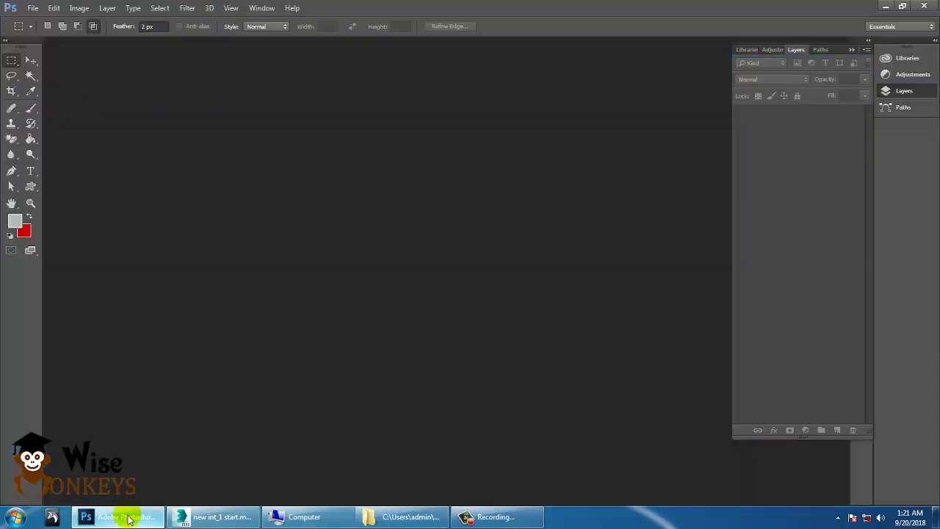
{"action": "left_click", "coordinate": [33, 9]}
{"action": "left_click", "coordinate": [41, 20]}
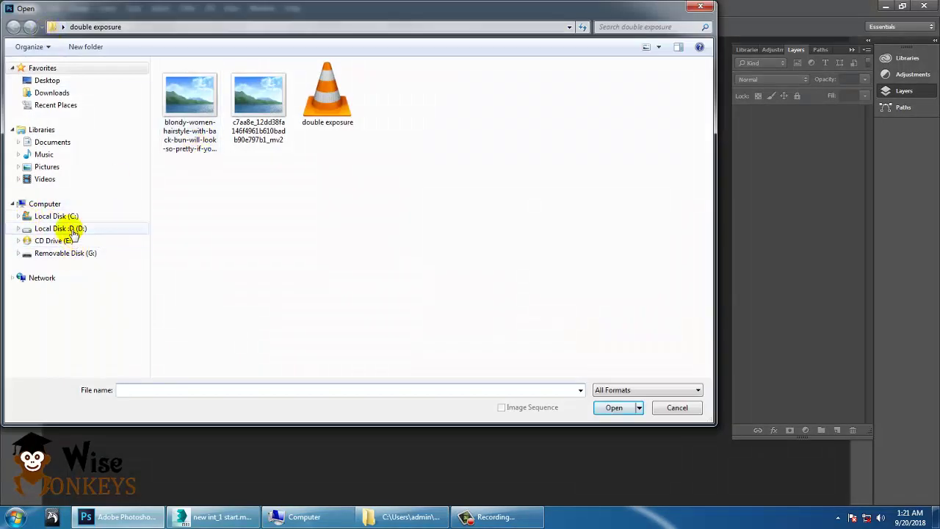
{"action": "left_click", "coordinate": [74, 232]}
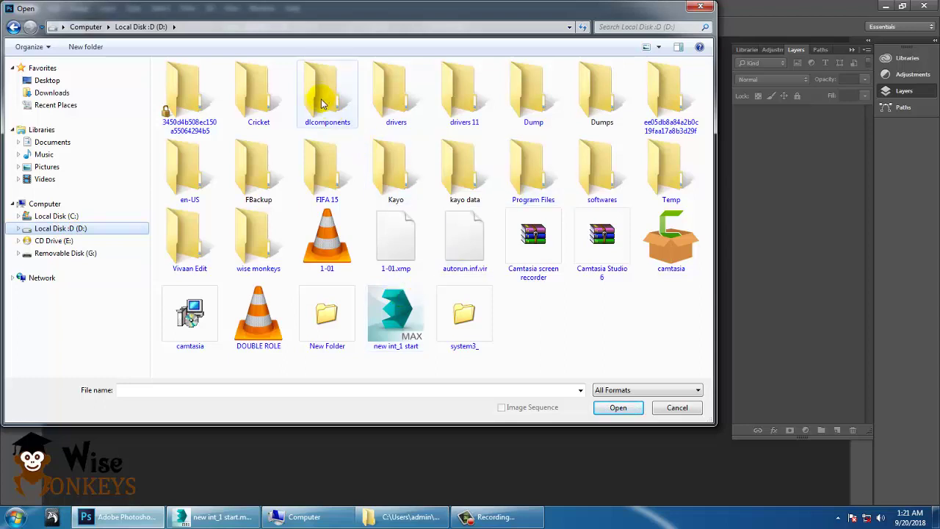
{"action": "left_click", "coordinate": [55, 82]}
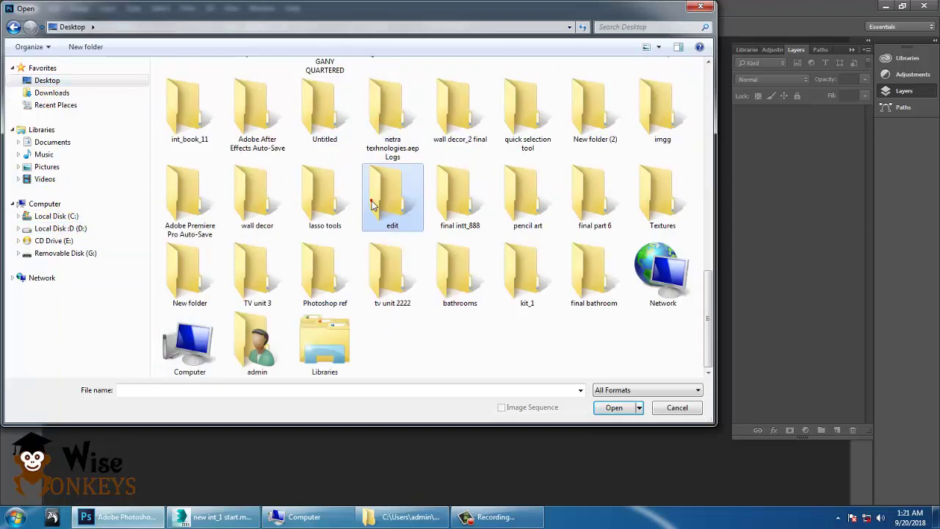
{"action": "left_click", "coordinate": [527, 194]}
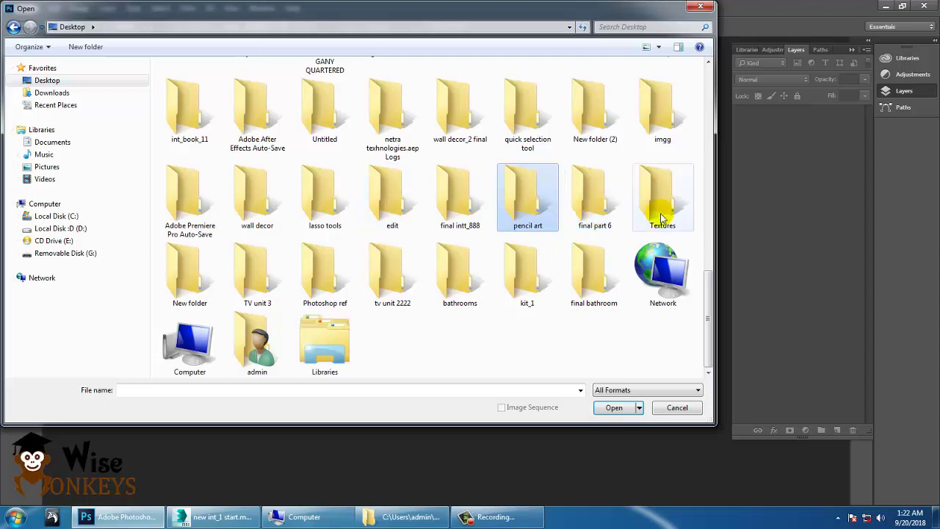
{"action": "double_click", "coordinate": [328, 261]}
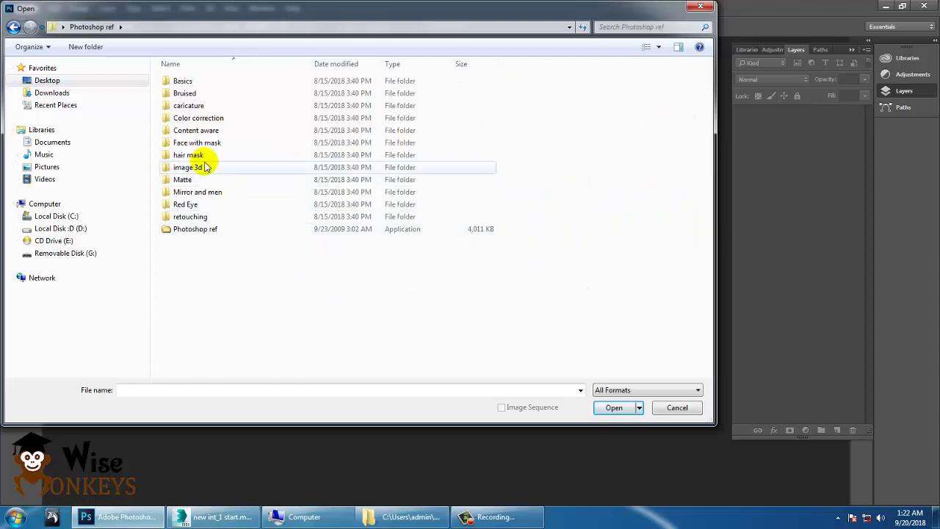
{"action": "double_click", "coordinate": [194, 155]}
{"action": "left_click", "coordinate": [329, 110]}
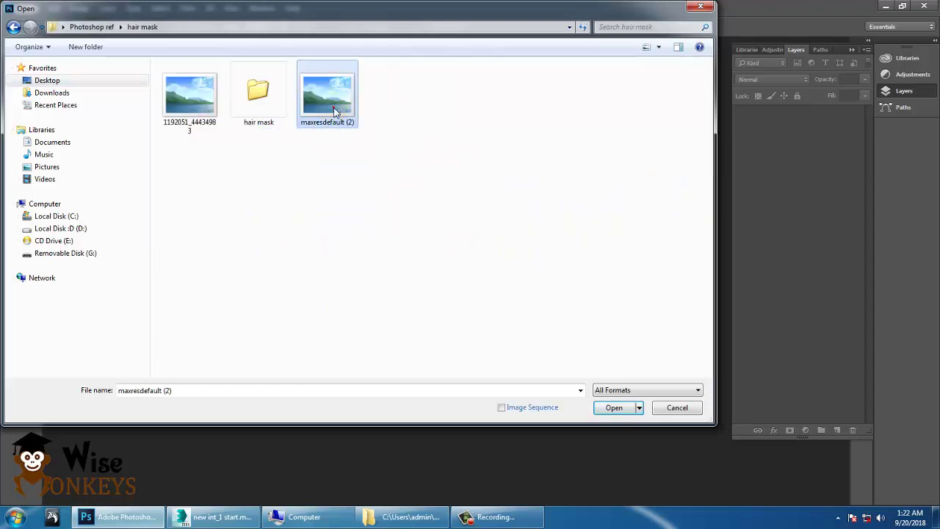
{"action": "double_click", "coordinate": [200, 91]}
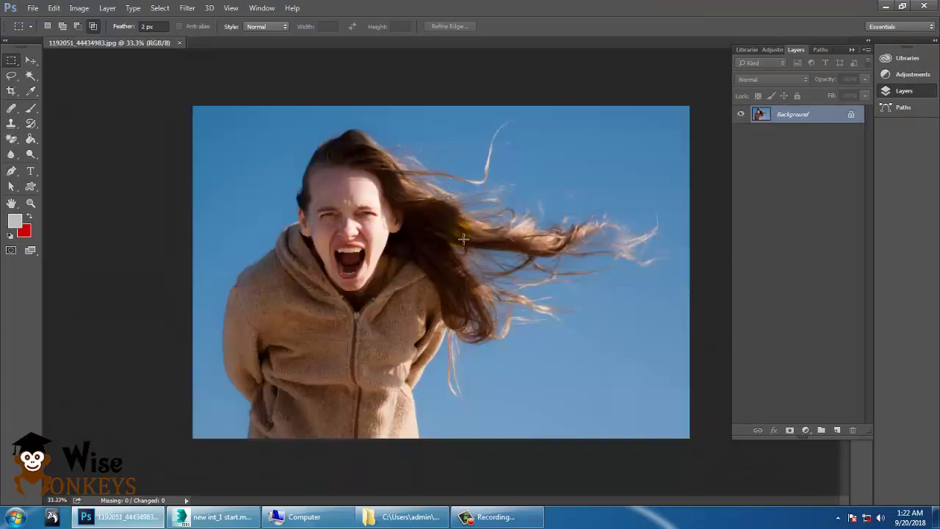
Step: Open the image maxresdefault (2) from the same hair mask folder
{"action": "left_click", "coordinate": [32, 11]}
{"action": "left_click", "coordinate": [55, 44]}
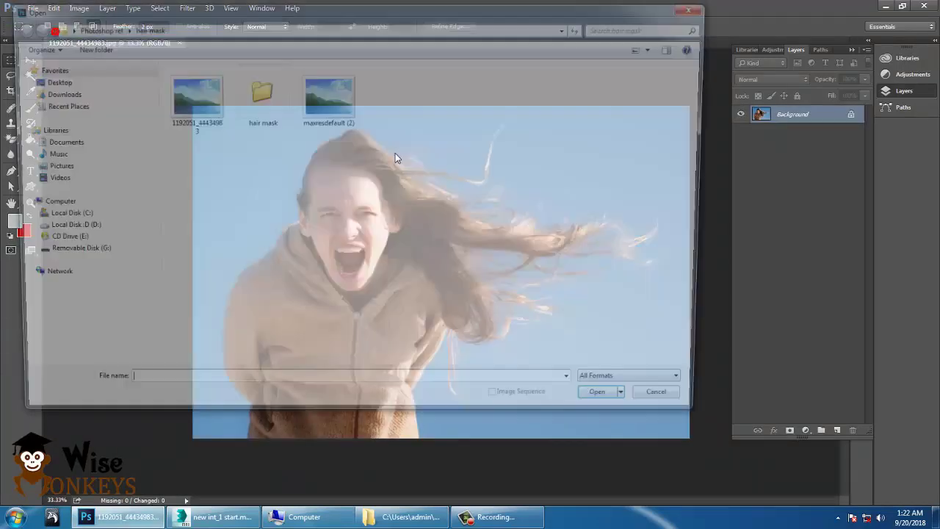
{"action": "double_click", "coordinate": [331, 94]}
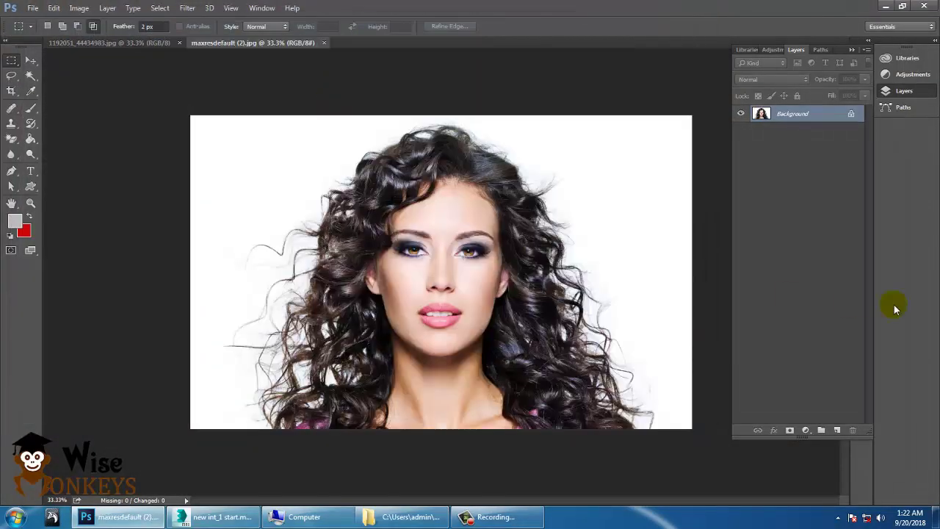
Step: Convert the locked Background of the curly-haired portrait into a regular layer named Layer 0
{"action": "double_click", "coordinate": [795, 116]}
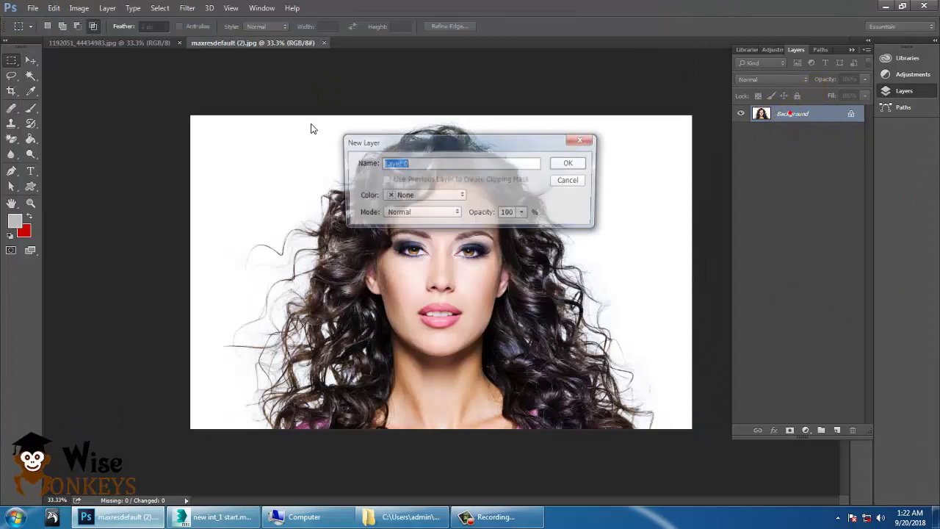
{"action": "left_click", "coordinate": [567, 162]}
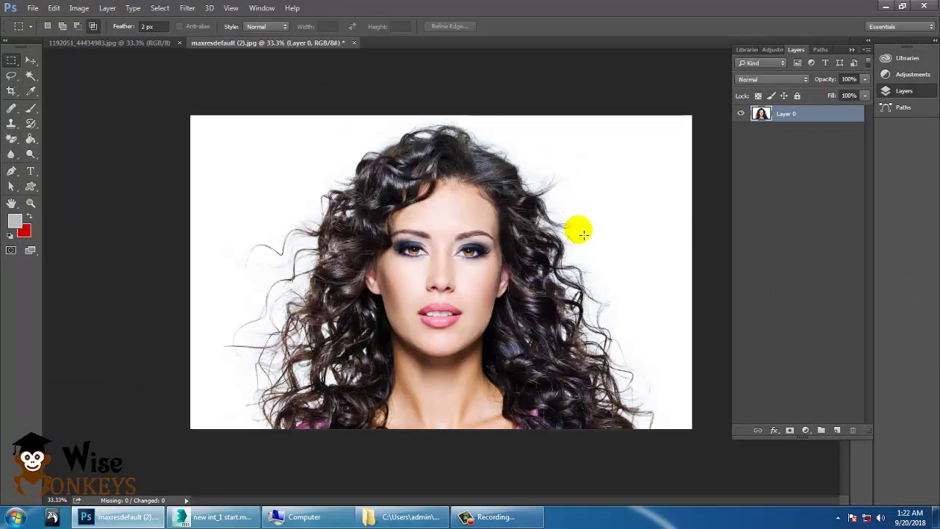
{"action": "key", "text": "ctrl+plus"}
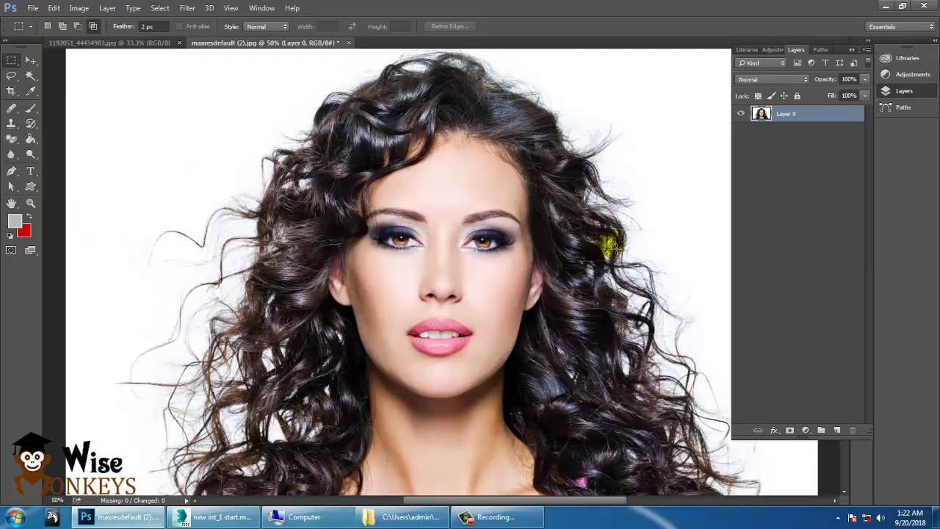
{"action": "key", "text": "ctrl+minus"}
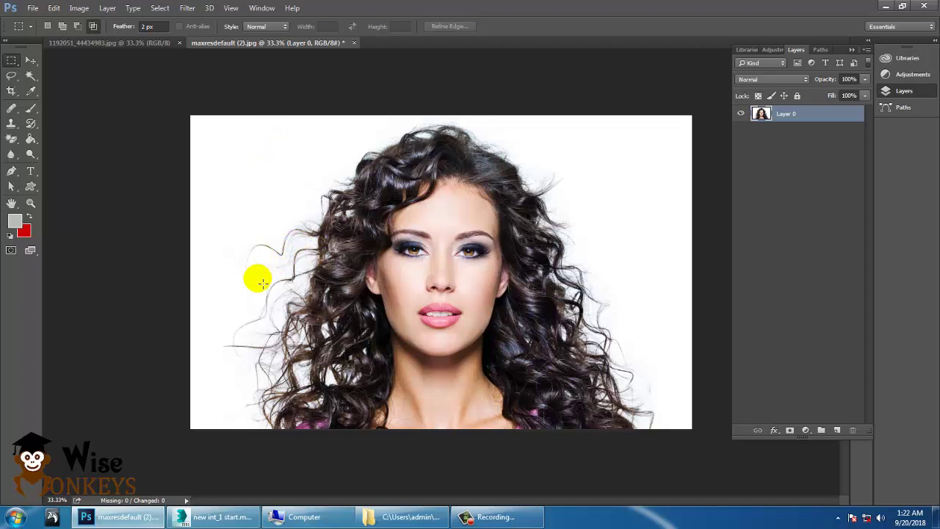
Step: Select the white background around the woman with the Magic Wand tool at tolerance 50
{"action": "left_click", "coordinate": [30, 77]}
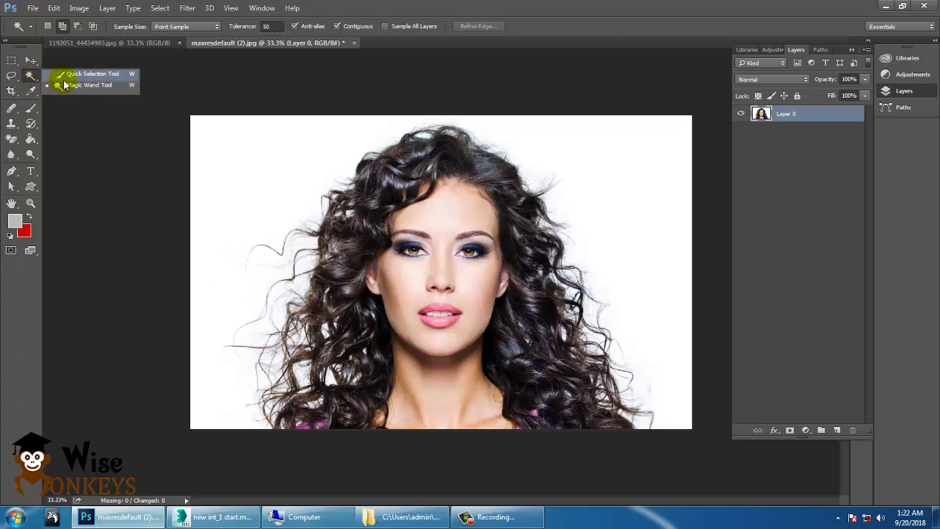
{"action": "left_click", "coordinate": [66, 83]}
{"action": "left_click", "coordinate": [270, 170]}
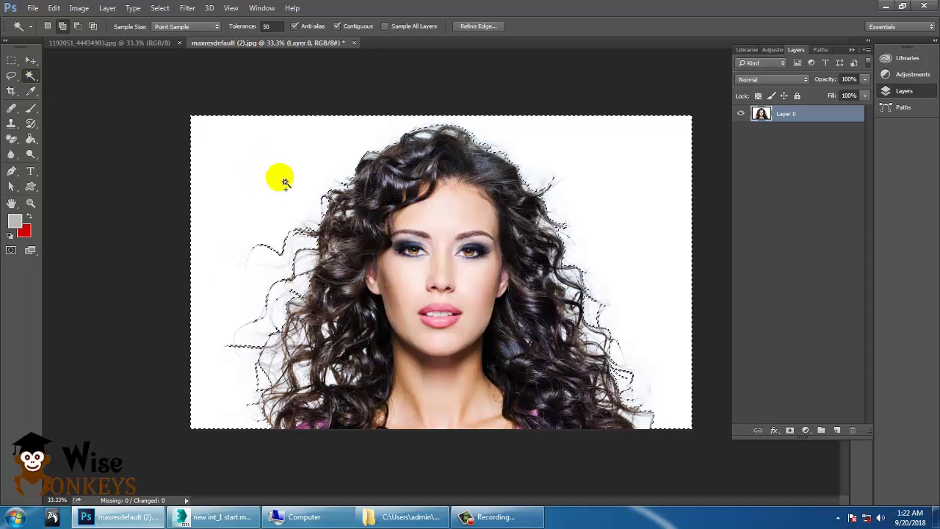
{"action": "left_click", "coordinate": [610, 187]}
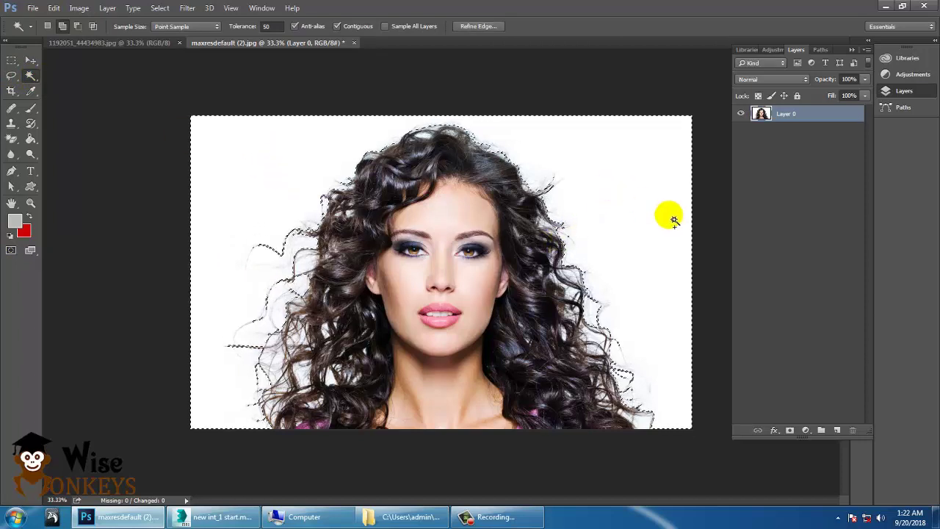
{"action": "left_click", "coordinate": [30, 76]}
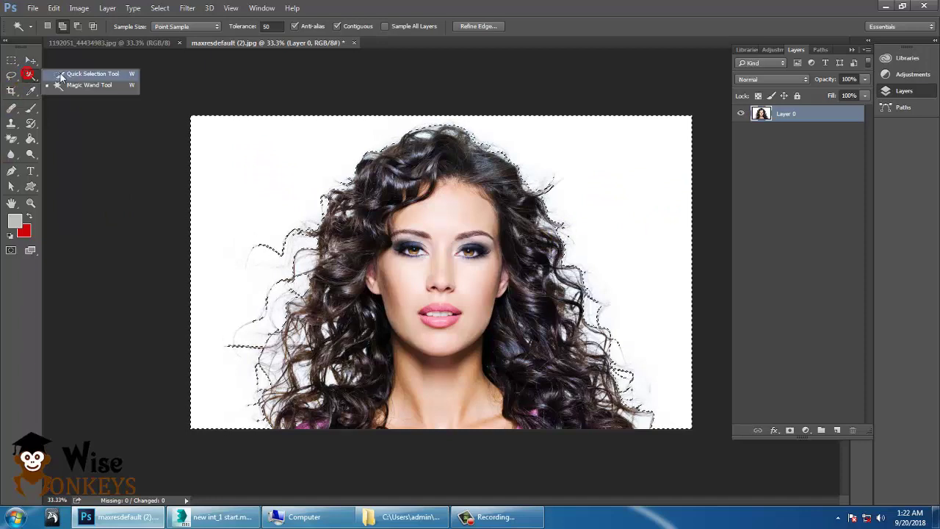
{"action": "left_click", "coordinate": [33, 89]}
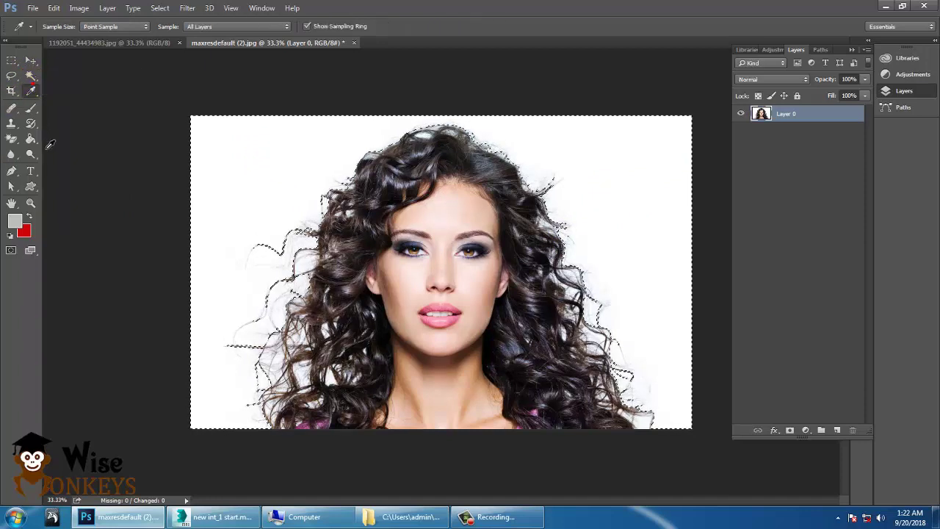
{"action": "left_click", "coordinate": [31, 77]}
{"action": "left_click", "coordinate": [14, 140]}
{"action": "left_click_drag", "start_coordinate": [13, 140], "coordinate": [69, 149]}
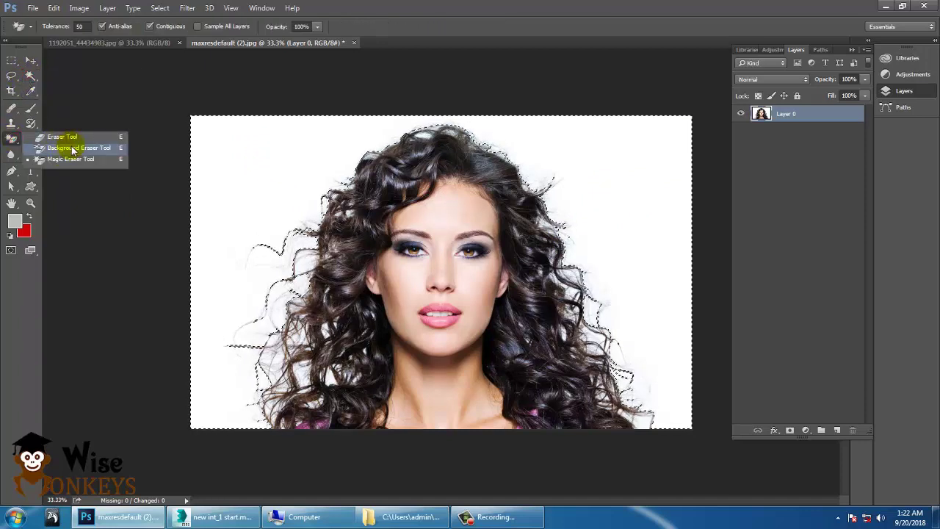
Step: Delete the selected white background from Layer 0 and deselect
{"action": "left_click", "coordinate": [31, 63]}
{"action": "key", "text": "Delete"}
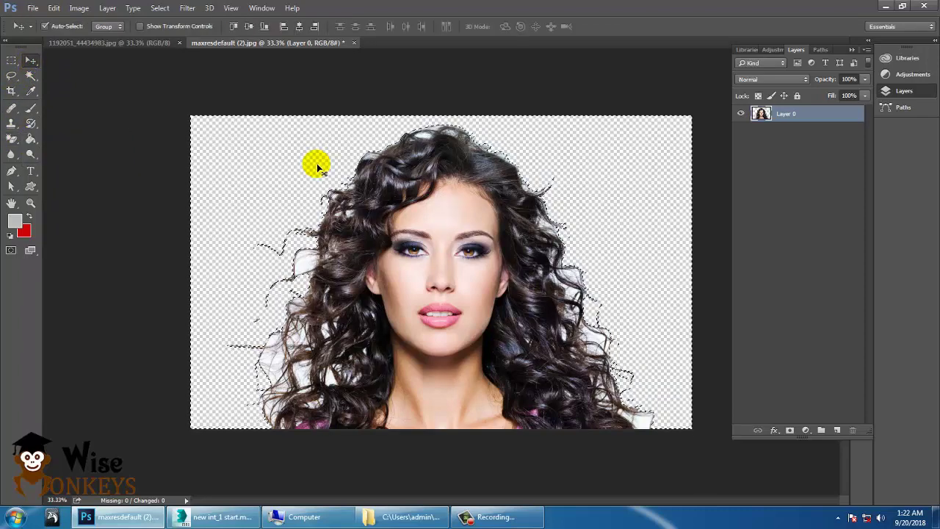
{"action": "key", "text": "ctrl+d"}
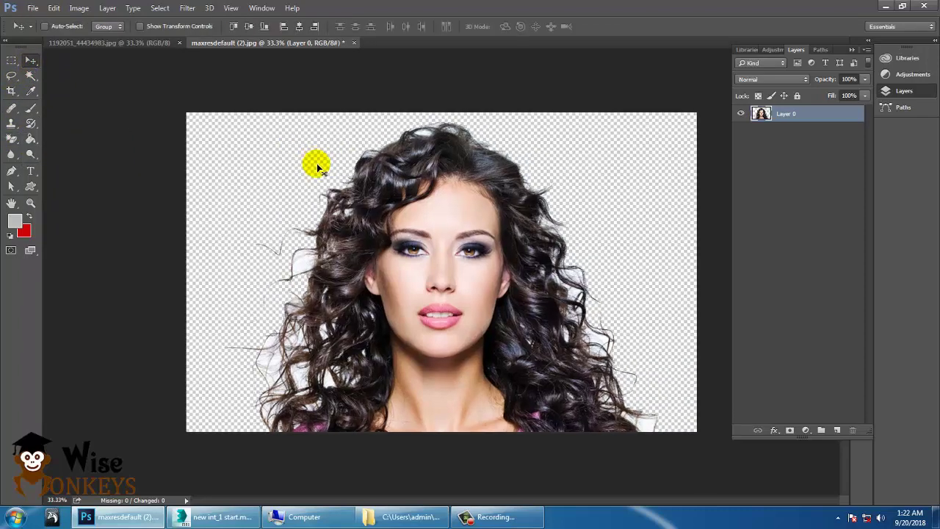
Step: Inspect the hair edges of the cutout up close and undo the background removal
{"action": "key", "text": "ctrl+plus"}
{"action": "key", "text": "ctrl+plus"}
{"action": "key", "text": "ctrl+minus"}
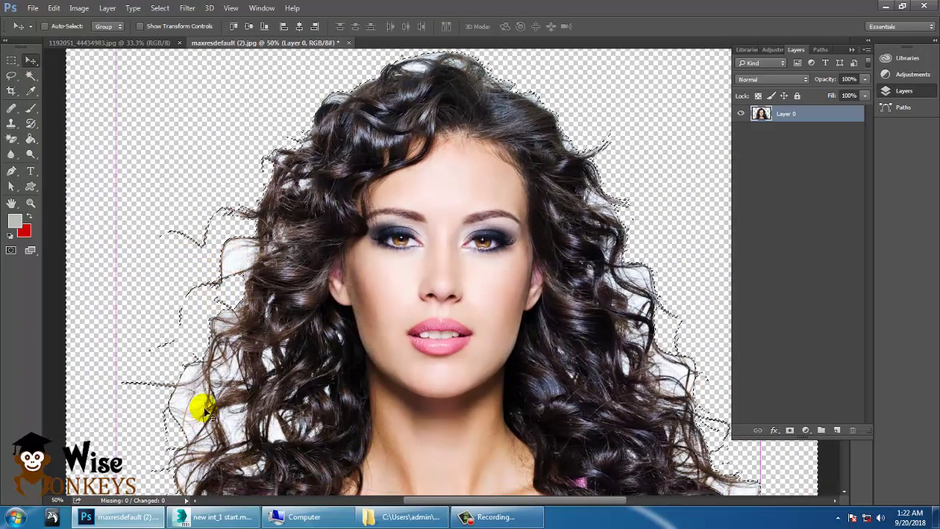
{"action": "key", "text": "ctrl+z"}
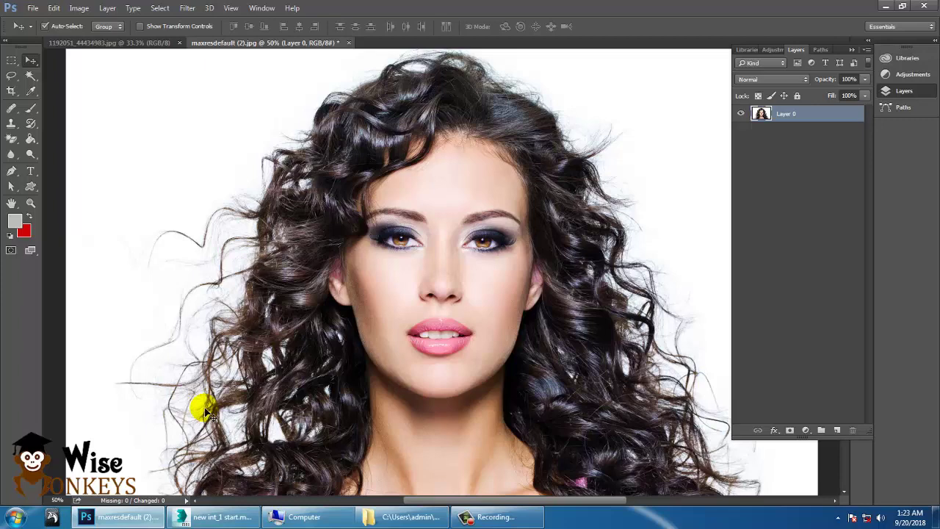
Step: Duplicate Layer 0 and hide the original layer, keeping the copy active
{"action": "right_click", "coordinate": [800, 119]}
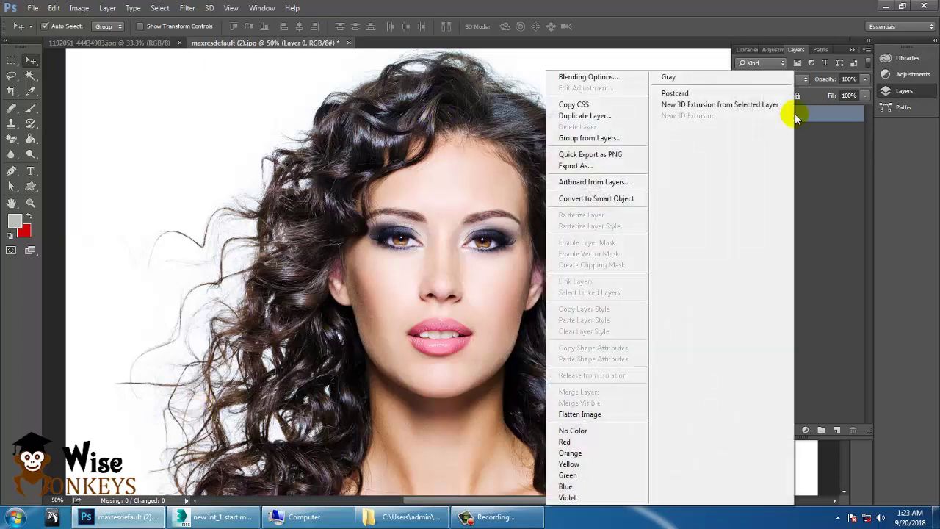
{"action": "left_click", "coordinate": [596, 116]}
{"action": "left_click", "coordinate": [568, 158]}
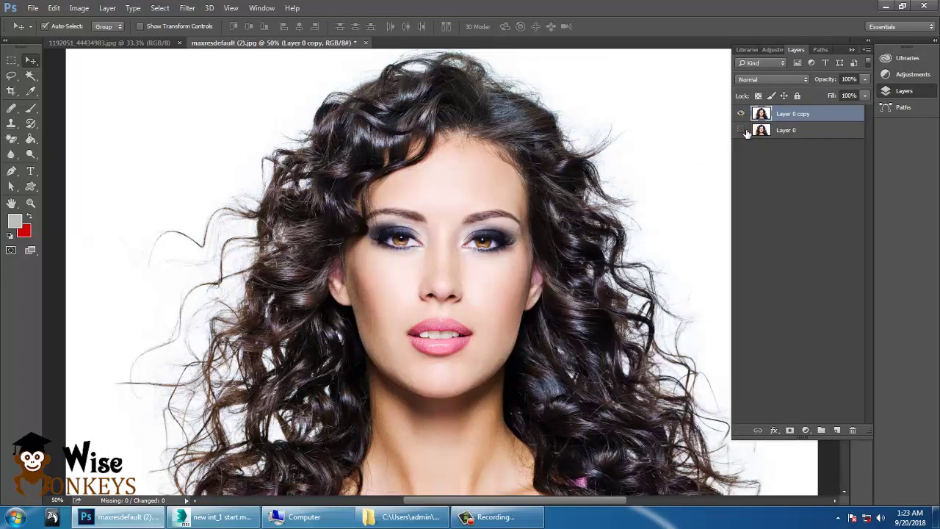
{"action": "key", "text": "ctrl+minus"}
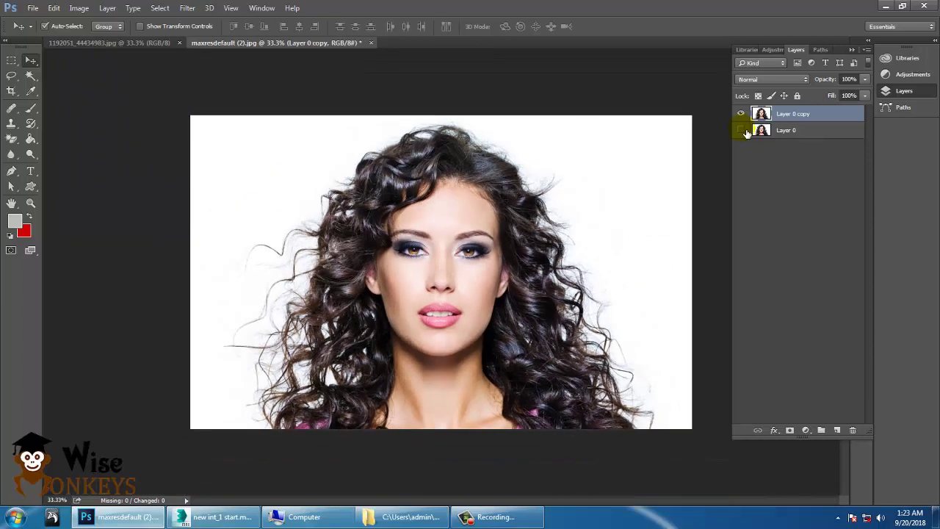
Step: Draw a loose freehand Lasso selection around the woman's hair and shoulders, closing it along the image's lower edge
{"action": "left_click", "coordinate": [12, 76]}
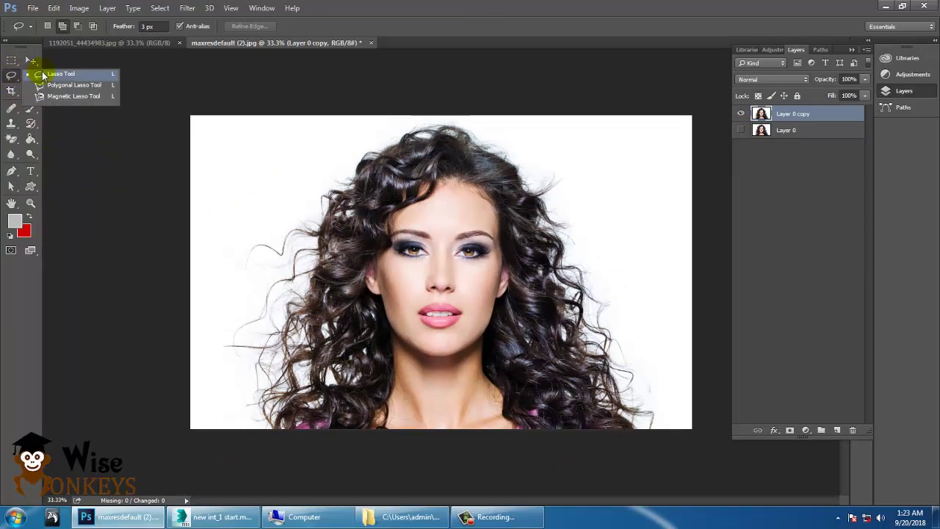
{"action": "left_click", "coordinate": [45, 74]}
{"action": "mouse_move", "coordinate": [270, 445]}
{"action": "left_mouse_down"}
{"action": "mouse_move", "coordinate": [220, 361]}
{"action": "mouse_move", "coordinate": [220, 312]}
{"action": "mouse_move", "coordinate": [265, 279]}
{"action": "mouse_move", "coordinate": [241, 272]}
{"action": "mouse_move", "coordinate": [246, 235]}
{"action": "mouse_move", "coordinate": [295, 208]}
{"action": "mouse_move", "coordinate": [354, 136]}
{"action": "mouse_move", "coordinate": [382, 117]}
{"action": "mouse_move", "coordinate": [425, 111]}
{"action": "mouse_move", "coordinate": [519, 138]}
{"action": "mouse_move", "coordinate": [577, 180]}
{"action": "mouse_move", "coordinate": [576, 206]}
{"action": "mouse_move", "coordinate": [603, 230]}
{"action": "mouse_move", "coordinate": [666, 358]}
{"action": "mouse_move", "coordinate": [671, 440]}
{"action": "left_mouse_up"}
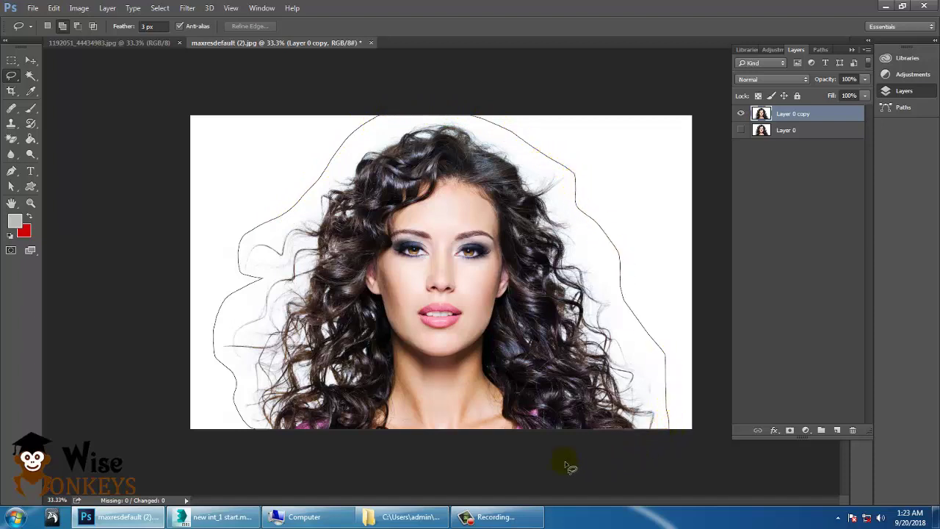
{"action": "left_click_drag", "start_coordinate": [262, 463], "coordinate": [262, 464]}
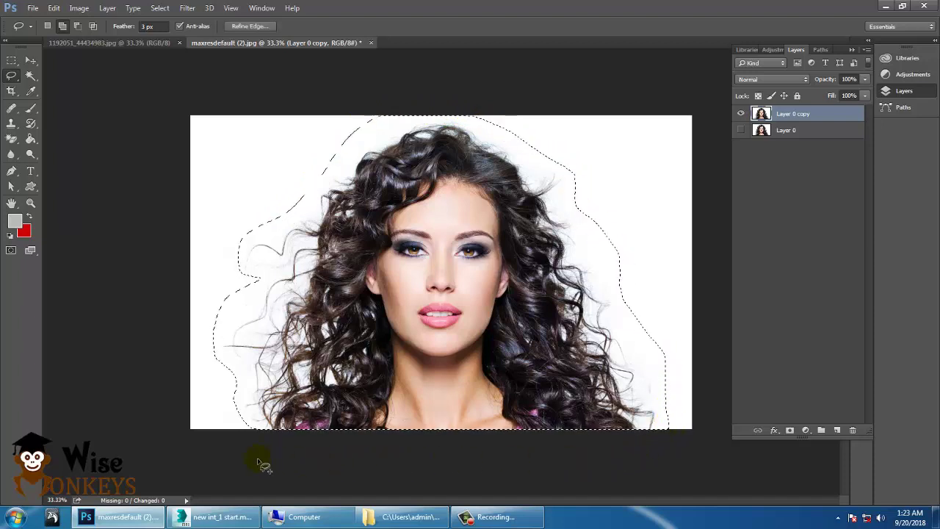
Step: Open Refine Edge with the Overlay view, Smooth 10, Feather 2.2, Decontaminate Colors on and output to New Layer with Layer Mask
{"action": "left_click", "coordinate": [250, 27]}
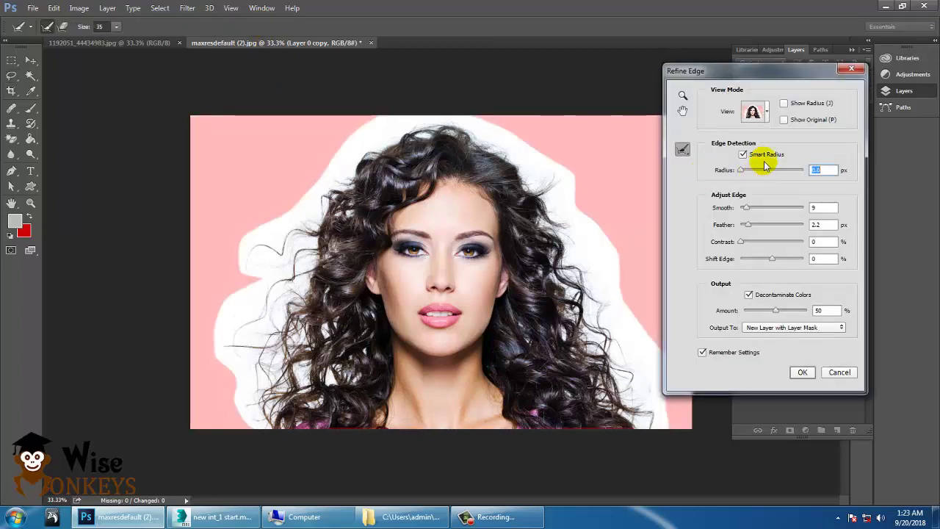
{"action": "left_click", "coordinate": [768, 110]}
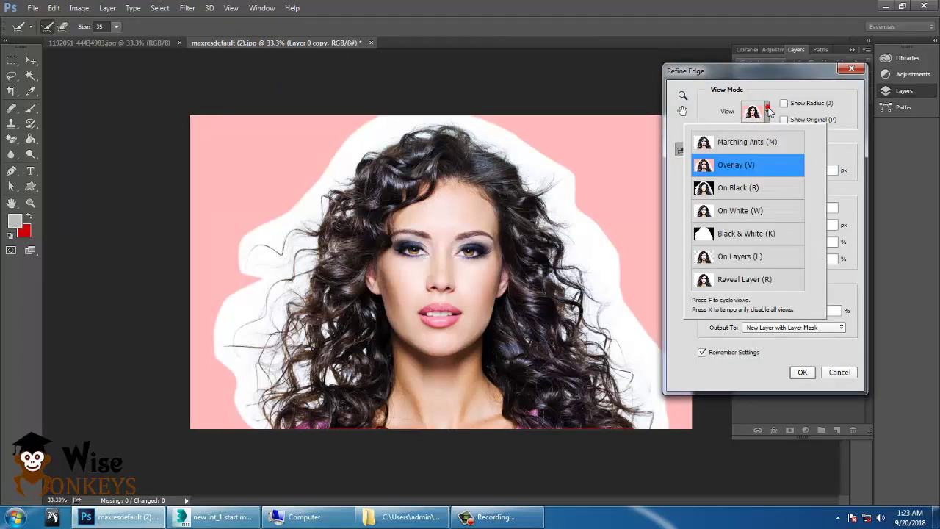
{"action": "left_click", "coordinate": [764, 168]}
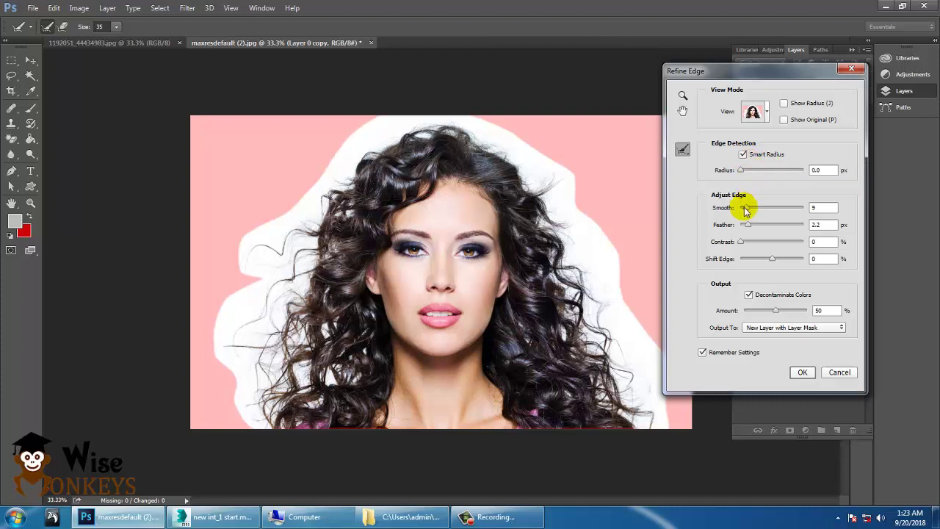
{"action": "left_click_drag", "start_coordinate": [745, 209], "coordinate": [750, 228]}
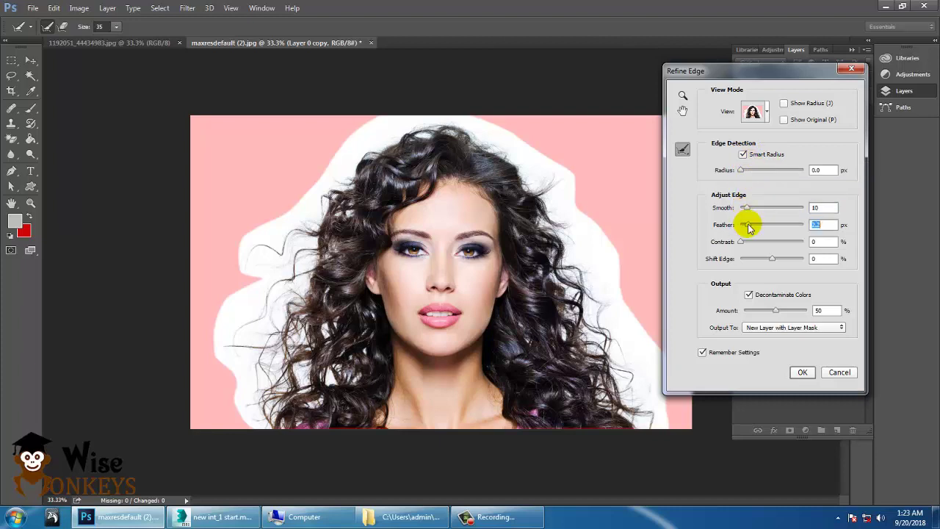
{"action": "left_click", "coordinate": [750, 295]}
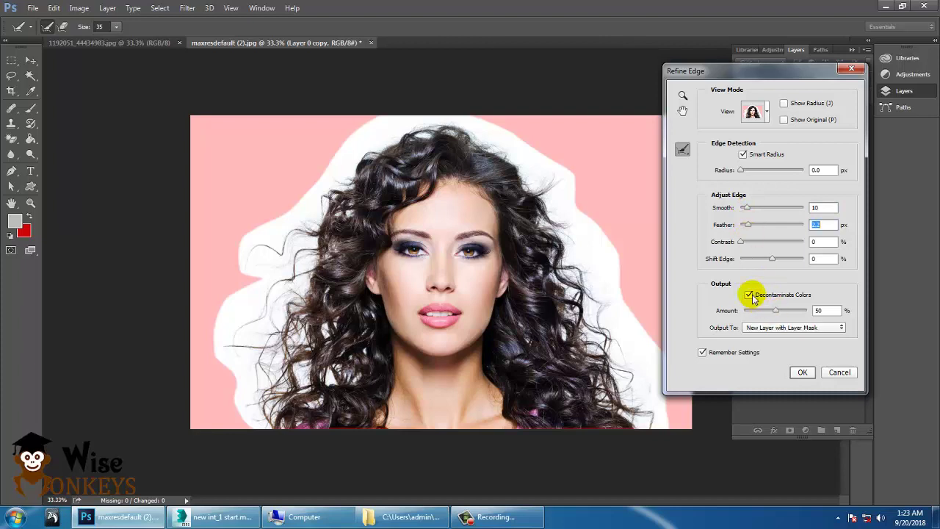
{"action": "left_click", "coordinate": [784, 334]}
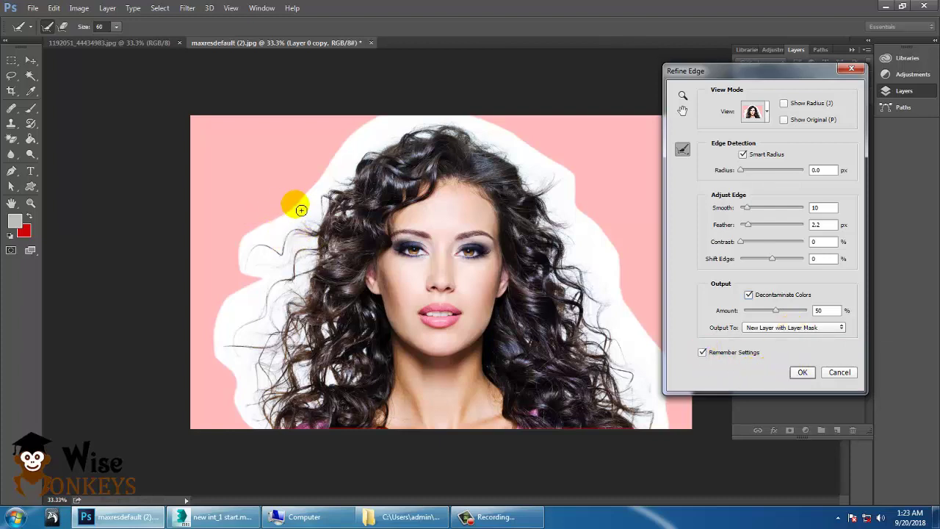
Step: Paint the size-300 Refine Radius brush around the hair outline from the image's left-side curls over the crown to the right-side curls
{"action": "key", "text": "bracketleft"}
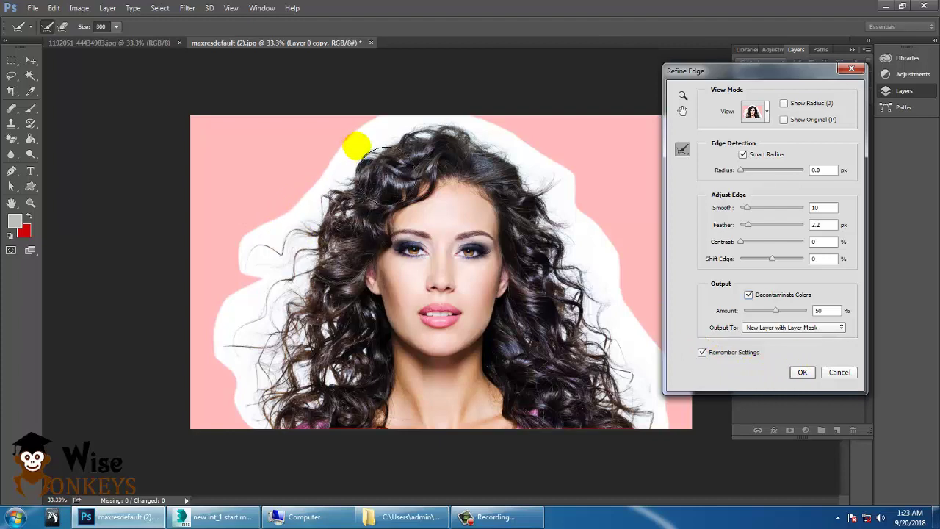
{"action": "mouse_move", "coordinate": [371, 136]}
{"action": "left_mouse_down"}
{"action": "mouse_move", "coordinate": [311, 198]}
{"action": "mouse_move", "coordinate": [252, 238]}
{"action": "mouse_move", "coordinate": [287, 271]}
{"action": "mouse_move", "coordinate": [237, 327]}
{"action": "left_mouse_up"}
{"action": "mouse_move", "coordinate": [266, 357]}
{"action": "left_mouse_down"}
{"action": "mouse_move", "coordinate": [241, 329]}
{"action": "mouse_move", "coordinate": [303, 282]}
{"action": "left_mouse_up"}
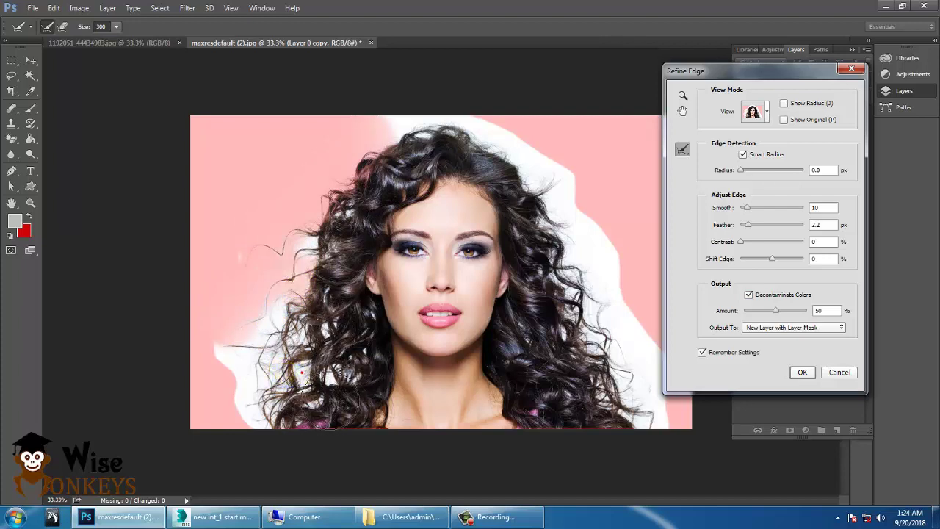
{"action": "mouse_move", "coordinate": [273, 373]}
{"action": "left_mouse_down"}
{"action": "mouse_move", "coordinate": [294, 346]}
{"action": "mouse_move", "coordinate": [265, 372]}
{"action": "mouse_move", "coordinate": [264, 385]}
{"action": "mouse_move", "coordinate": [282, 444]}
{"action": "mouse_move", "coordinate": [312, 440]}
{"action": "left_mouse_up"}
{"action": "mouse_move", "coordinate": [335, 404]}
{"action": "left_mouse_down"}
{"action": "mouse_move", "coordinate": [360, 407]}
{"action": "mouse_move", "coordinate": [337, 383]}
{"action": "left_mouse_up"}
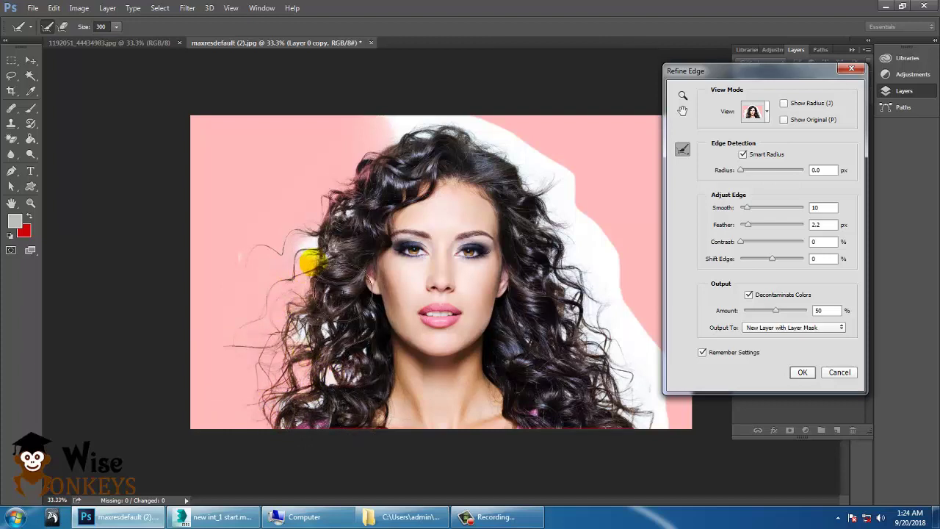
{"action": "left_click", "coordinate": [311, 245]}
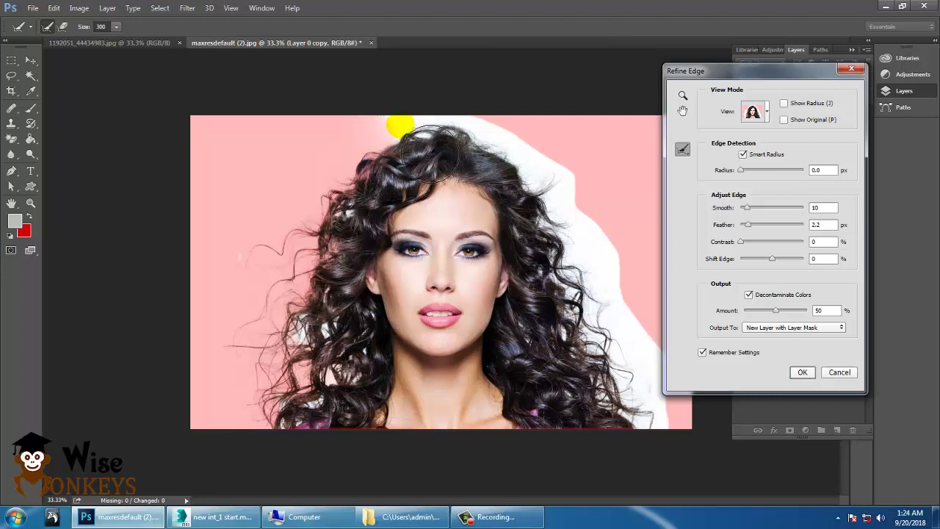
{"action": "mouse_move", "coordinate": [432, 153]}
{"action": "left_mouse_down"}
{"action": "mouse_move", "coordinate": [524, 157]}
{"action": "mouse_move", "coordinate": [566, 199]}
{"action": "mouse_move", "coordinate": [606, 212]}
{"action": "mouse_move", "coordinate": [593, 239]}
{"action": "mouse_move", "coordinate": [627, 309]}
{"action": "mouse_move", "coordinate": [622, 334]}
{"action": "mouse_move", "coordinate": [674, 369]}
{"action": "mouse_move", "coordinate": [658, 372]}
{"action": "mouse_move", "coordinate": [665, 395]}
{"action": "left_mouse_up"}
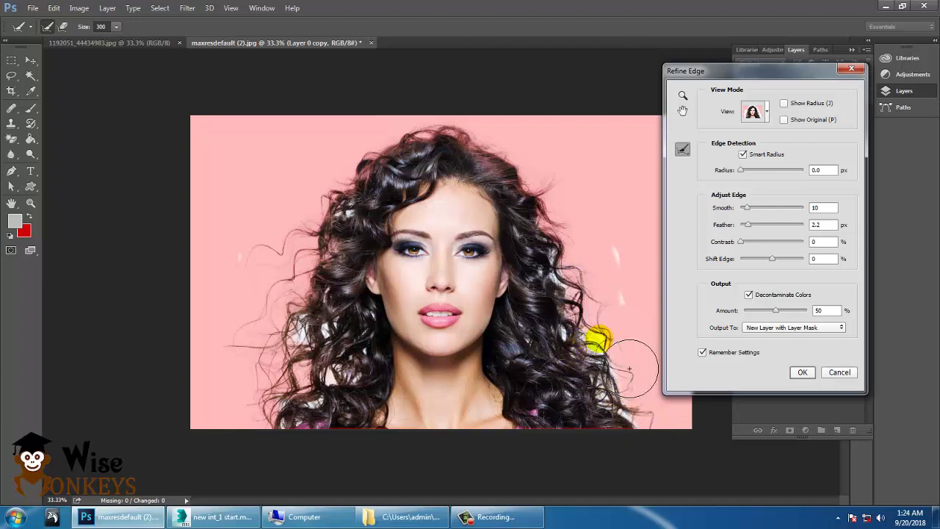
{"action": "left_click_drag", "start_coordinate": [629, 369], "coordinate": [628, 372]}
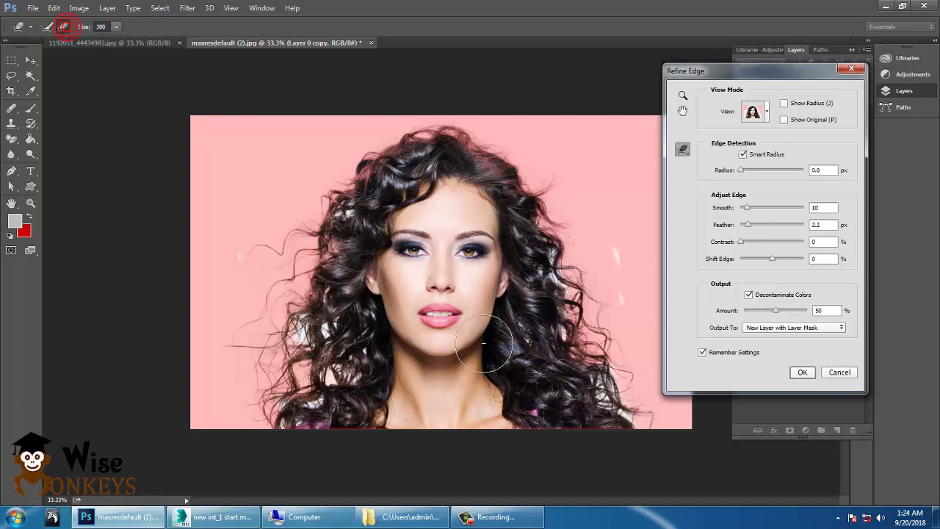
Step: Erase refinements over the lower curls at size 300, and repaint the refinement over the right-side lower curls and the left-side upper curls
{"action": "left_click_drag", "start_coordinate": [558, 323], "coordinate": [610, 385]}
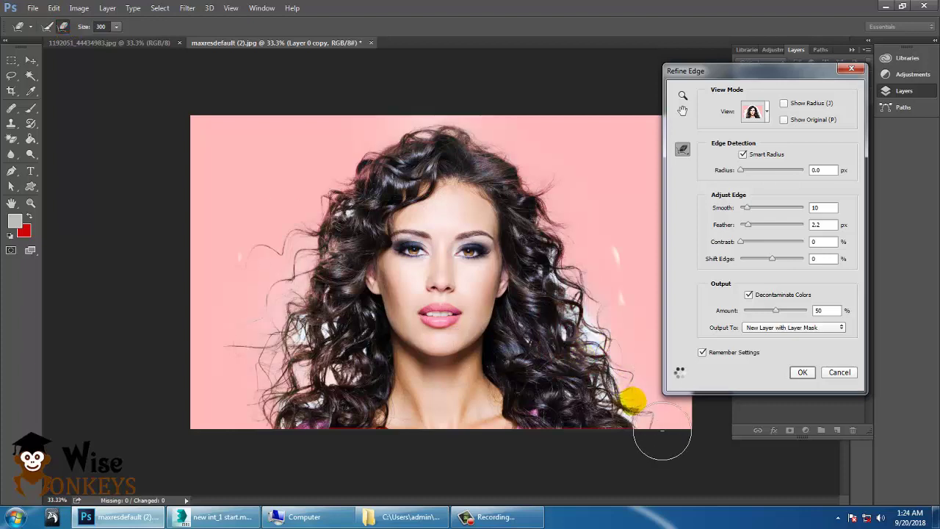
{"action": "mouse_move", "coordinate": [389, 343]}
{"action": "left_mouse_down"}
{"action": "mouse_move", "coordinate": [344, 373]}
{"action": "mouse_move", "coordinate": [356, 372]}
{"action": "mouse_move", "coordinate": [354, 358]}
{"action": "mouse_move", "coordinate": [328, 362]}
{"action": "left_mouse_up"}
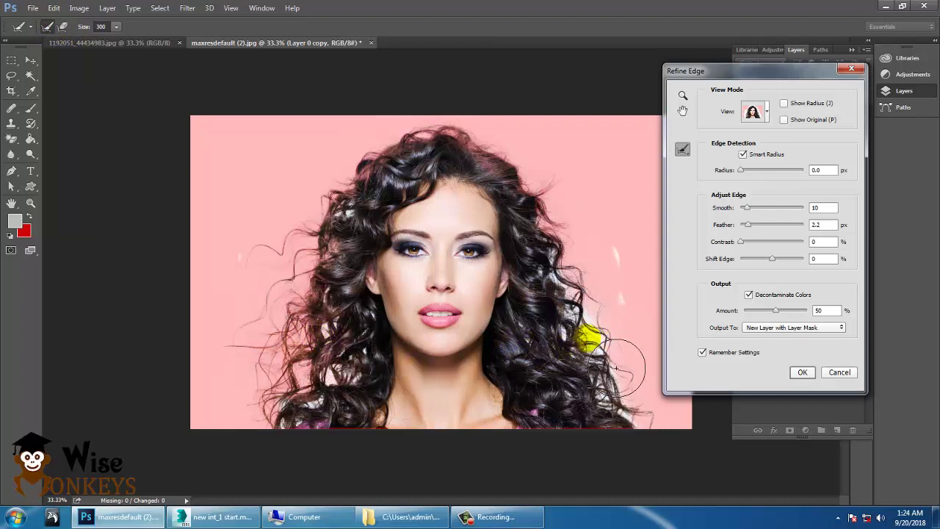
{"action": "mouse_move", "coordinate": [612, 340]}
{"action": "left_mouse_down"}
{"action": "mouse_move", "coordinate": [618, 362]}
{"action": "mouse_move", "coordinate": [589, 304]}
{"action": "mouse_move", "coordinate": [619, 348]}
{"action": "left_mouse_up"}
{"action": "left_click_drag", "start_coordinate": [562, 329], "coordinate": [601, 358]}
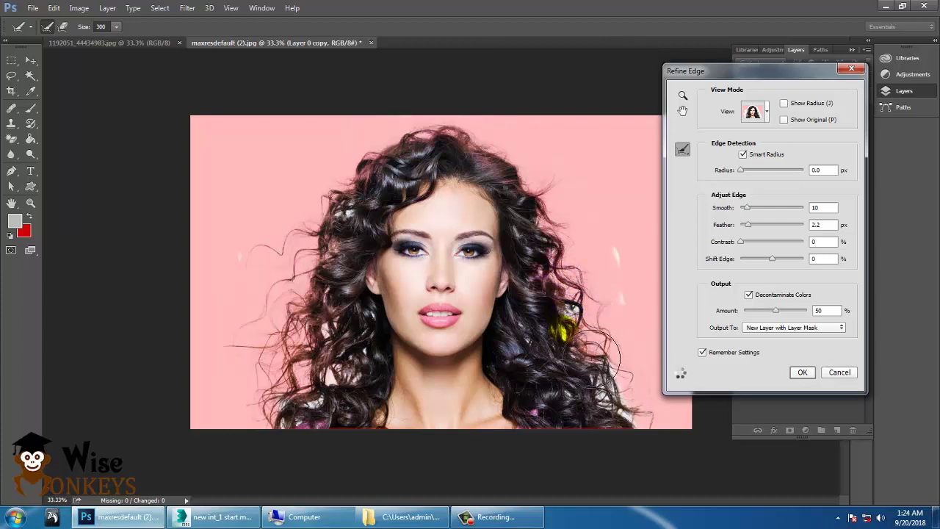
{"action": "mouse_move", "coordinate": [343, 213]}
{"action": "left_mouse_down"}
{"action": "mouse_move", "coordinate": [364, 254]}
{"action": "mouse_move", "coordinate": [378, 248]}
{"action": "left_mouse_up"}
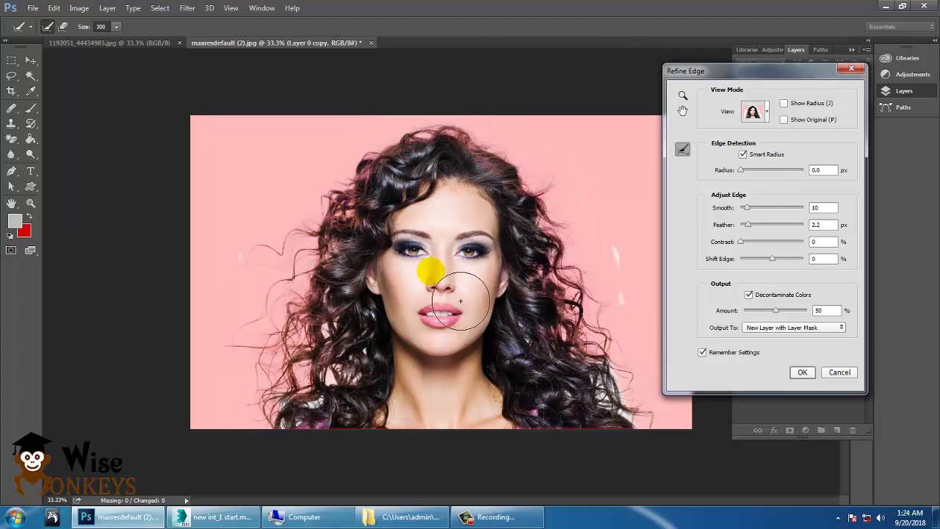
Step: Erase the refinements at size 300 over the solid upper hair and curls on the left of the forehead
{"action": "left_click", "coordinate": [68, 29]}
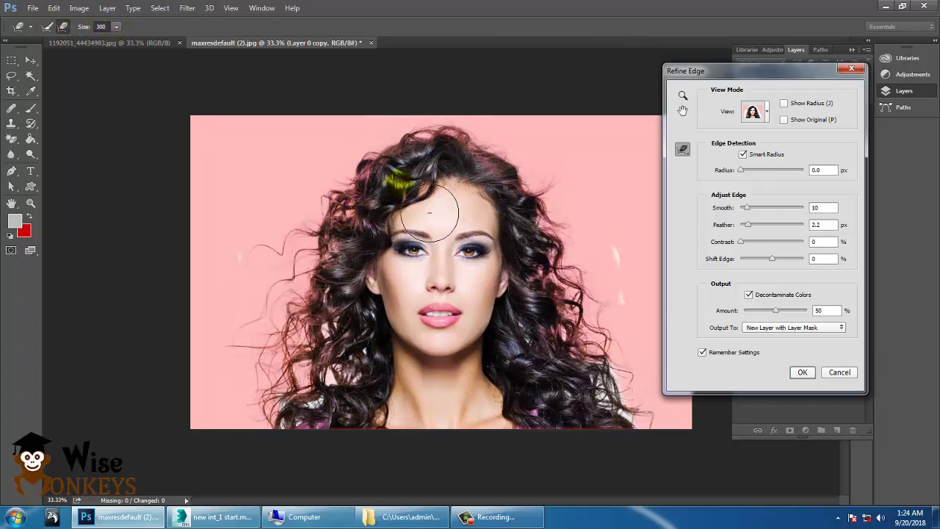
{"action": "left_click_drag", "start_coordinate": [411, 177], "coordinate": [370, 210]}
{"action": "left_click_drag", "start_coordinate": [397, 242], "coordinate": [382, 253]}
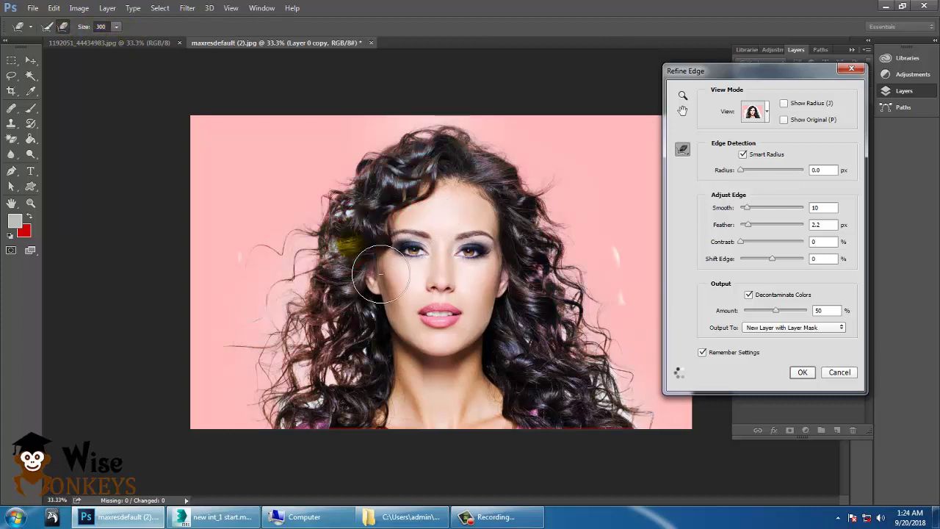
Step: Reduce the Erase Refinements brush to size 60 and restore the lower curls on the image's left side
{"action": "key", "text": "bracketleft"}
{"action": "key", "text": "bracketleft"}
{"action": "key", "text": "bracketleft"}
{"action": "key", "text": "bracketleft"}
{"action": "key", "text": "bracketleft"}
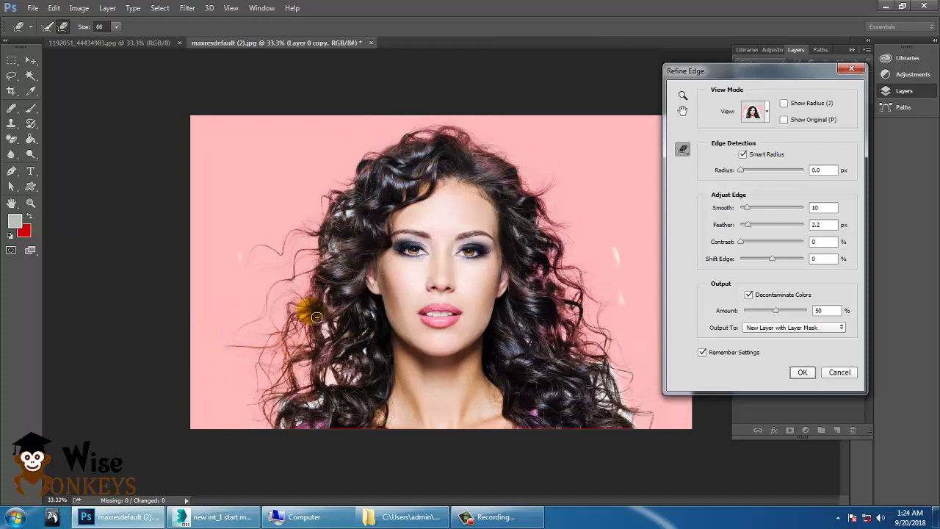
{"action": "left_click_drag", "start_coordinate": [291, 349], "coordinate": [302, 394]}
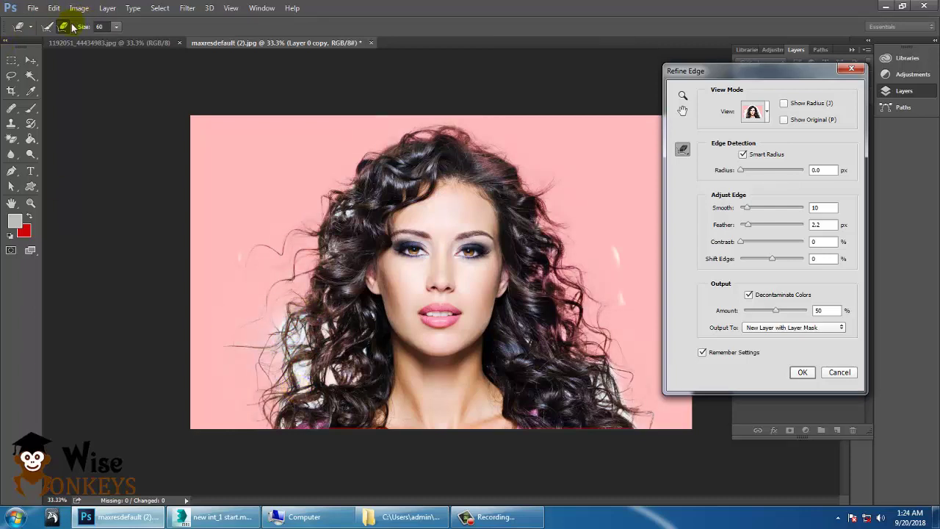
Step: Repaint the Refine Radius brush over the lower curls on both sides, using sizes 100 and 150
{"action": "key", "text": "bracketright"}
{"action": "key", "text": "bracketright"}
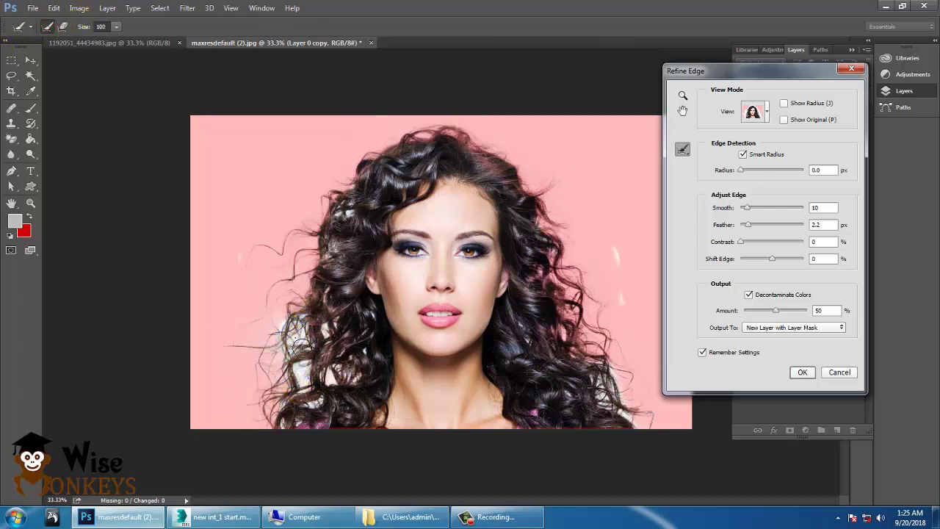
{"action": "left_click_drag", "start_coordinate": [302, 364], "coordinate": [303, 371]}
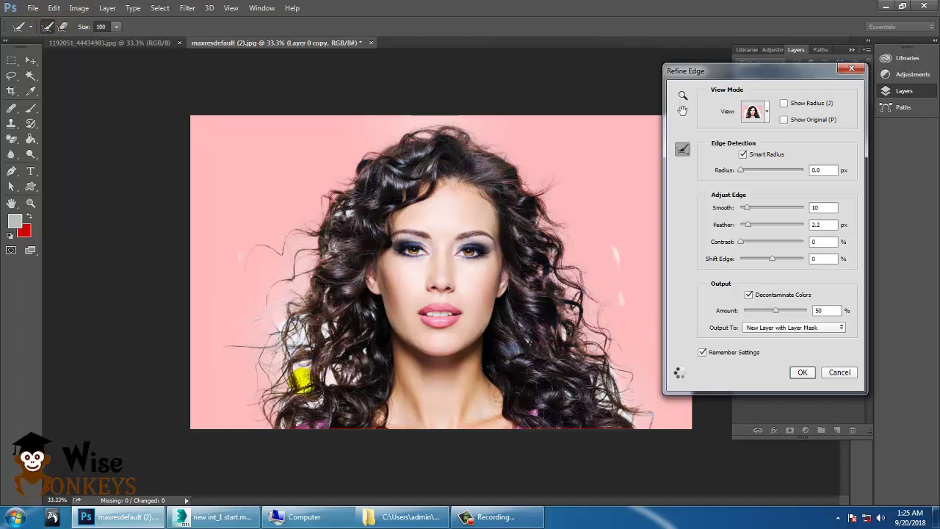
{"action": "mouse_move", "coordinate": [295, 331]}
{"action": "left_mouse_down"}
{"action": "mouse_move", "coordinate": [318, 358]}
{"action": "mouse_move", "coordinate": [280, 321]}
{"action": "left_mouse_up"}
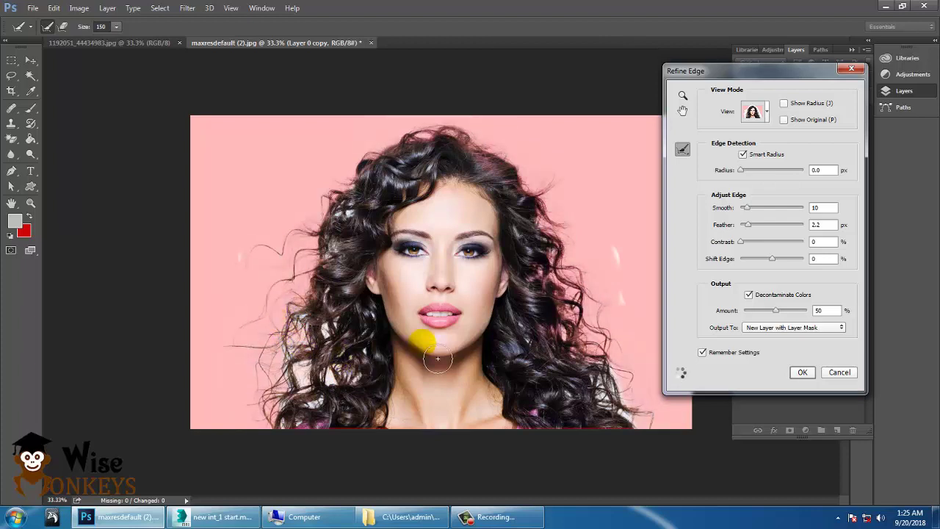
{"action": "mouse_move", "coordinate": [597, 344]}
{"action": "left_mouse_down"}
{"action": "mouse_move", "coordinate": [617, 363]}
{"action": "mouse_move", "coordinate": [631, 360]}
{"action": "mouse_move", "coordinate": [632, 398]}
{"action": "mouse_move", "coordinate": [619, 415]}
{"action": "mouse_move", "coordinate": [636, 439]}
{"action": "mouse_move", "coordinate": [636, 428]}
{"action": "mouse_move", "coordinate": [644, 431]}
{"action": "mouse_move", "coordinate": [618, 402]}
{"action": "left_mouse_up"}
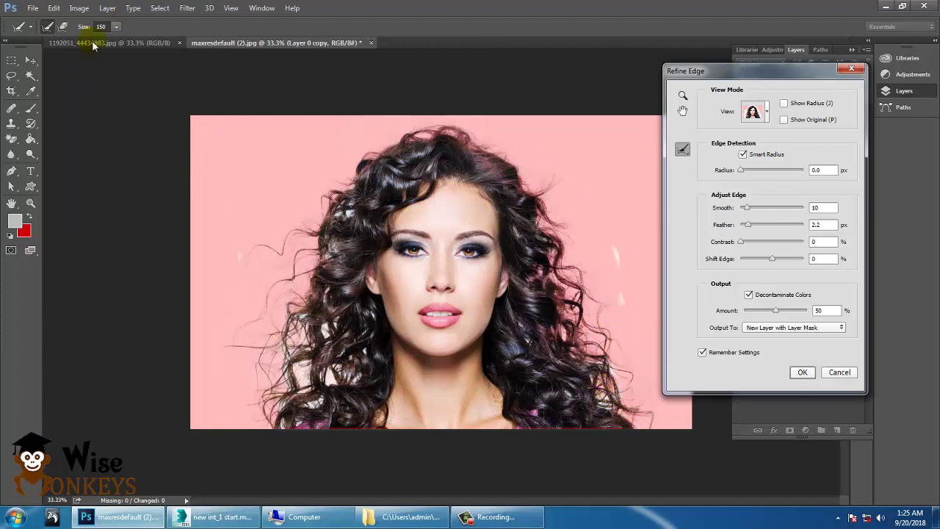
Step: Erase the refinements with a size-125 brush from the crown down through the solid curls on the image's right side
{"action": "left_click", "coordinate": [64, 26]}
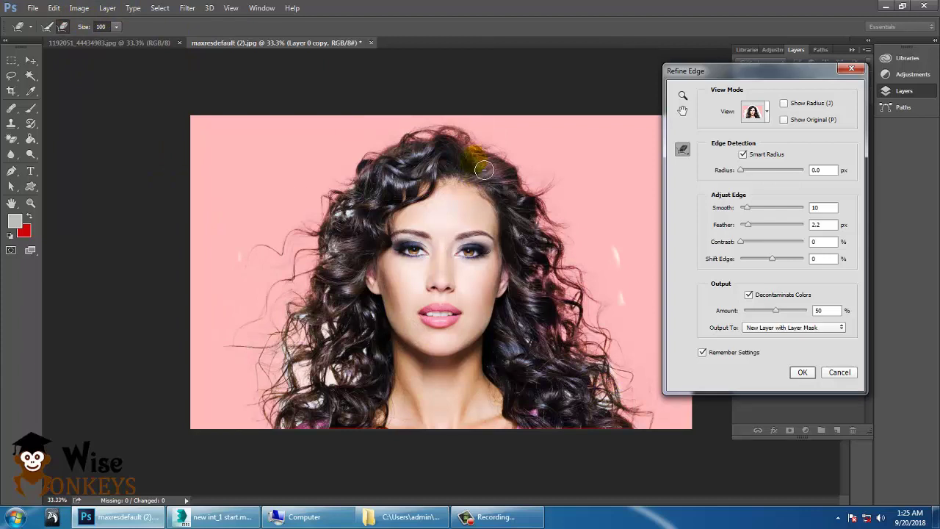
{"action": "key", "text": "bracketright"}
{"action": "mouse_move", "coordinate": [483, 169]}
{"action": "left_mouse_down"}
{"action": "mouse_move", "coordinate": [528, 209]}
{"action": "mouse_move", "coordinate": [551, 254]}
{"action": "mouse_move", "coordinate": [582, 361]}
{"action": "left_mouse_up"}
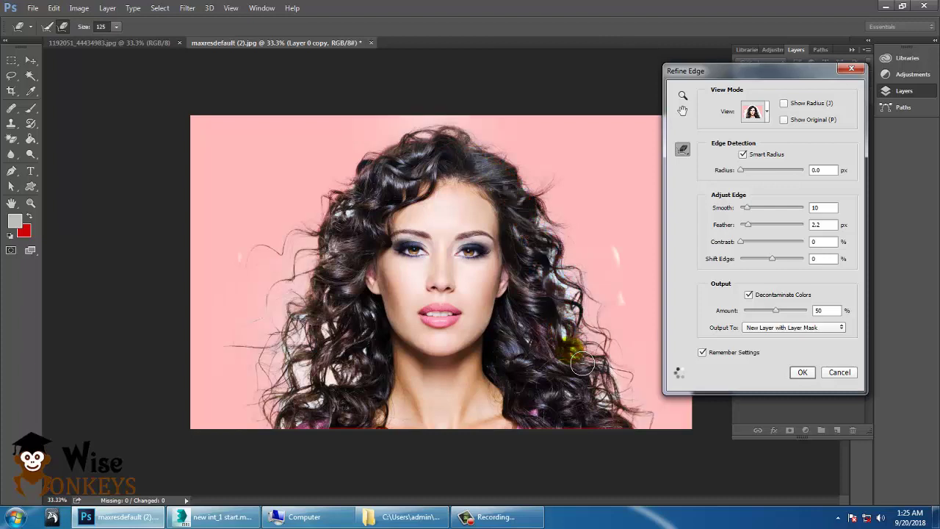
Step: Refine the gaps between the curls on both sides at size 125, and clear the leftover patches in the right-side background
{"action": "left_click", "coordinate": [47, 27]}
{"action": "mouse_move", "coordinate": [549, 256]}
{"action": "left_mouse_down"}
{"action": "mouse_move", "coordinate": [574, 303]}
{"action": "mouse_move", "coordinate": [588, 304]}
{"action": "mouse_move", "coordinate": [560, 267]}
{"action": "left_mouse_up"}
{"action": "left_click_drag", "start_coordinate": [334, 323], "coordinate": [355, 349]}
{"action": "left_click_drag", "start_coordinate": [304, 370], "coordinate": [342, 400]}
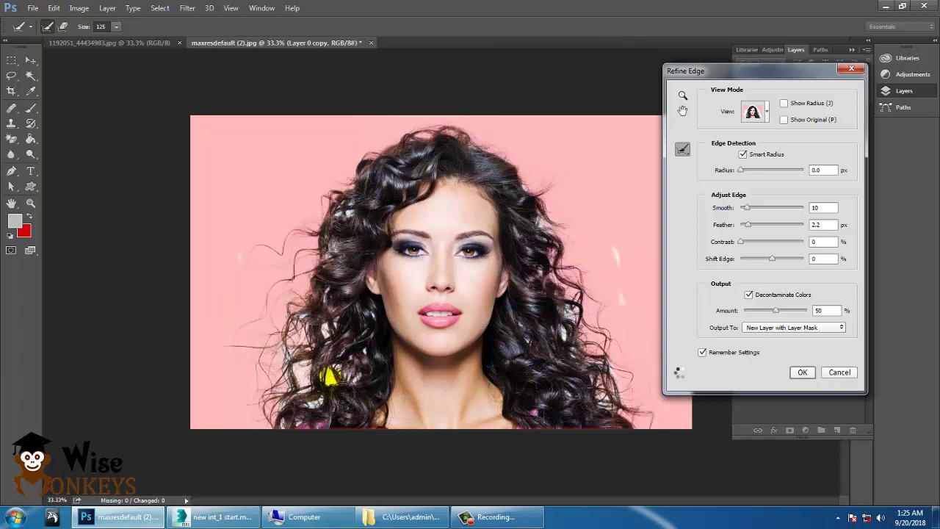
{"action": "left_click_drag", "start_coordinate": [562, 321], "coordinate": [572, 341]}
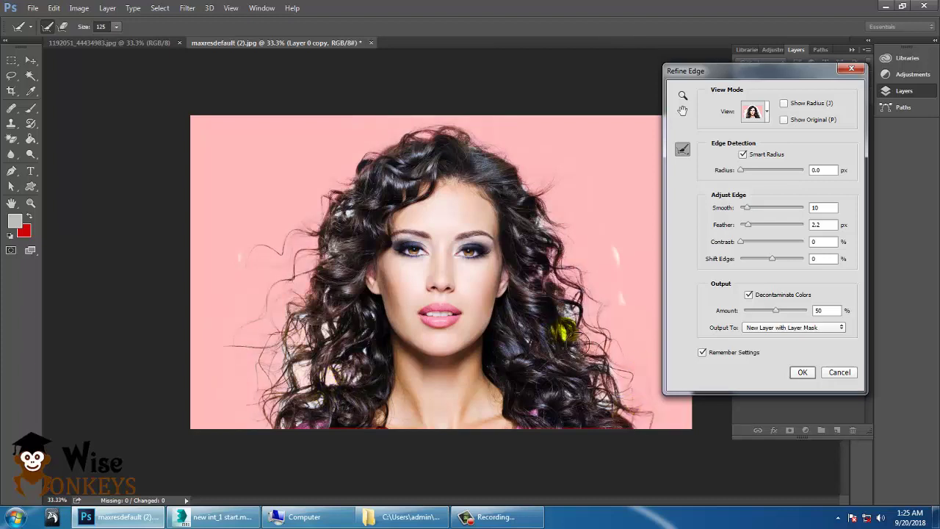
{"action": "left_click_drag", "start_coordinate": [598, 389], "coordinate": [620, 410]}
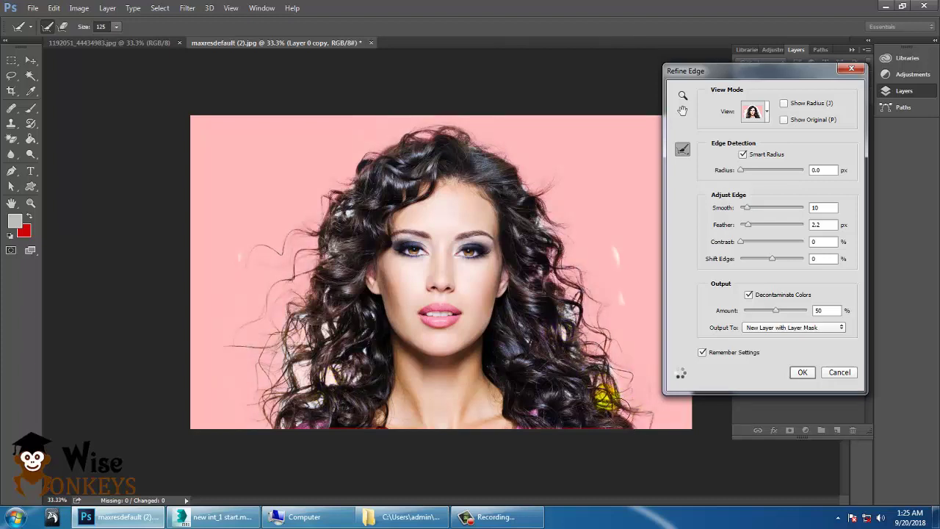
{"action": "mouse_move", "coordinate": [638, 312]}
{"action": "left_mouse_down"}
{"action": "mouse_move", "coordinate": [626, 266]}
{"action": "mouse_move", "coordinate": [633, 321]}
{"action": "left_mouse_up"}
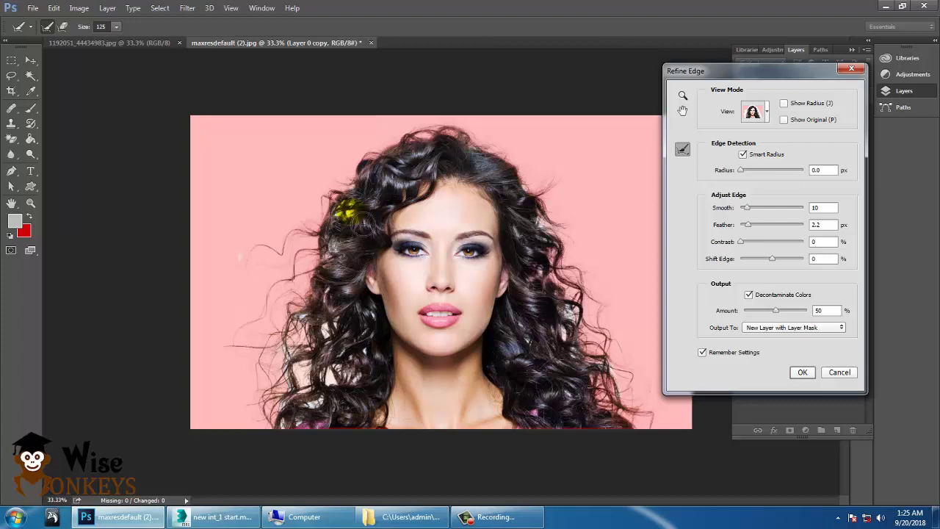
Step: Touch up the remaining white gaps with the size-125 Refine Radius brush in the lower left curls and the middle and lower right curls
{"action": "left_click", "coordinate": [439, 270]}
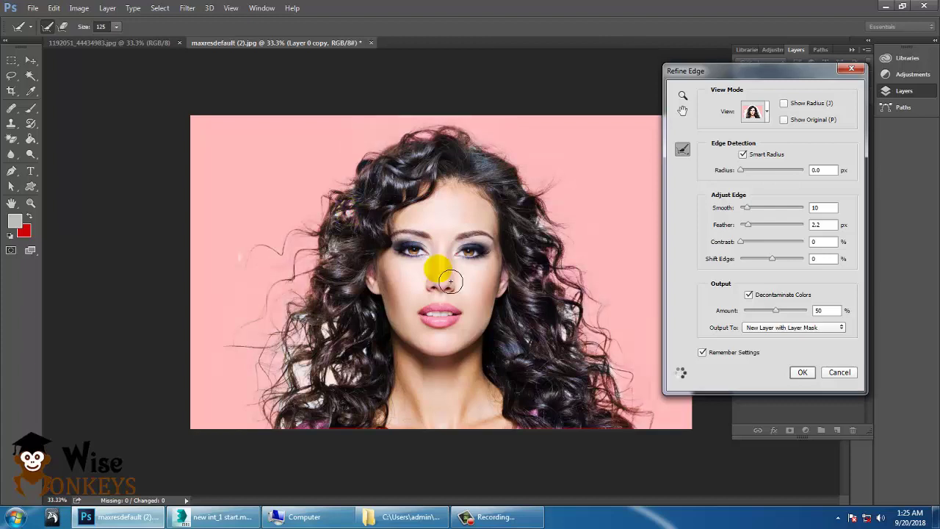
{"action": "left_click", "coordinate": [331, 414]}
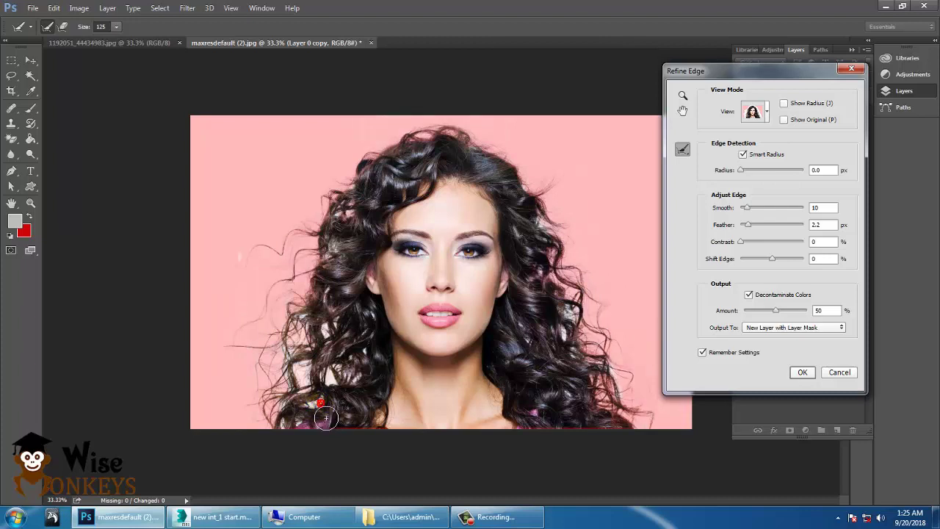
{"action": "left_click", "coordinate": [320, 404]}
{"action": "left_click_drag", "start_coordinate": [303, 372], "coordinate": [323, 382]}
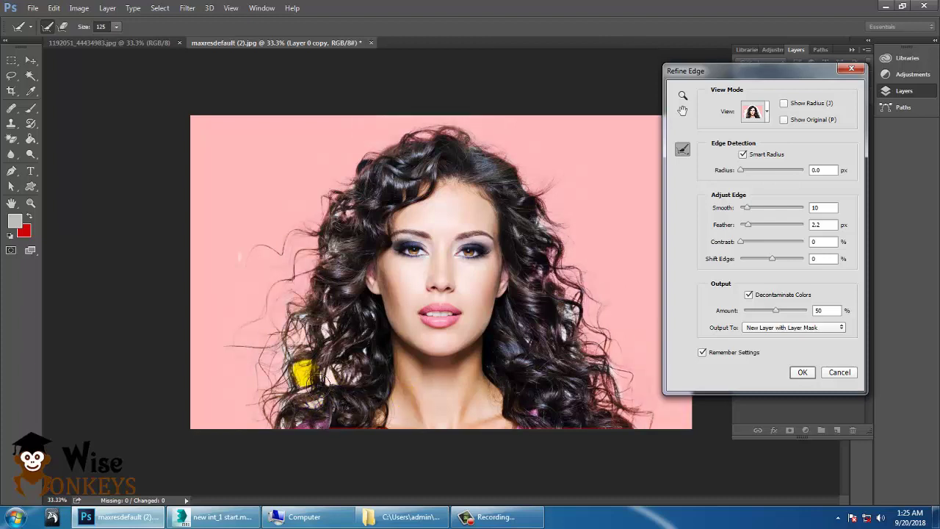
{"action": "left_click_drag", "start_coordinate": [552, 396], "coordinate": [571, 406]}
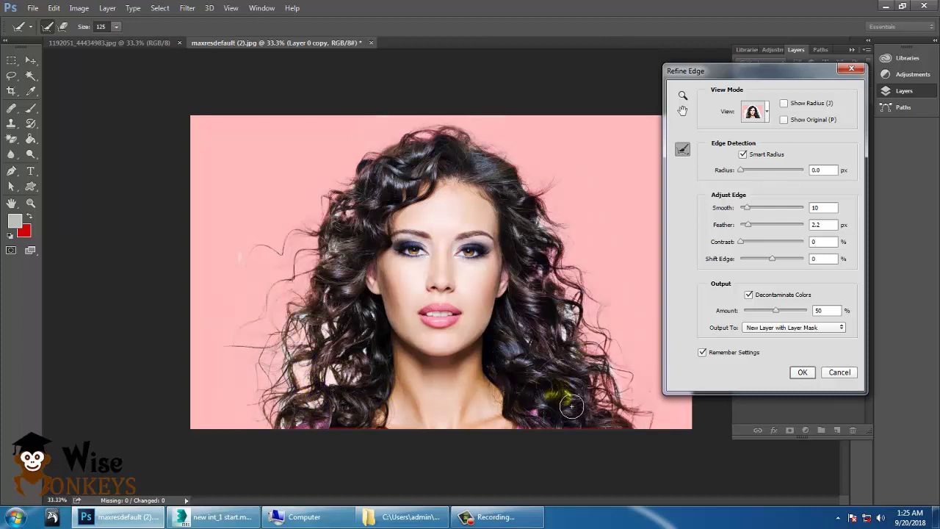
{"action": "left_click", "coordinate": [637, 367]}
{"action": "left_click_drag", "start_coordinate": [573, 312], "coordinate": [588, 325]}
{"action": "left_click", "coordinate": [569, 313]}
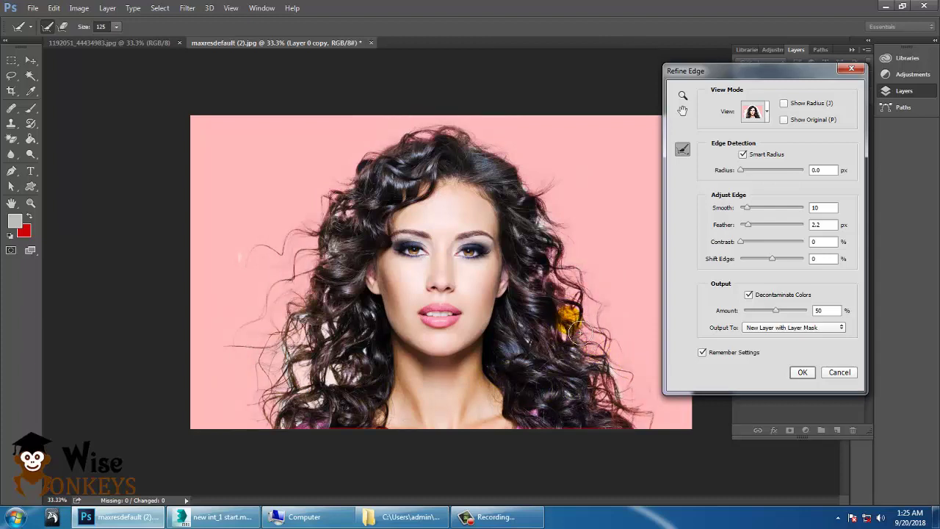
Step: Touch up the lower left curls with the size-125 Refine Radius brush and output the cutout to a new layer with layer mask
{"action": "left_click", "coordinate": [439, 285]}
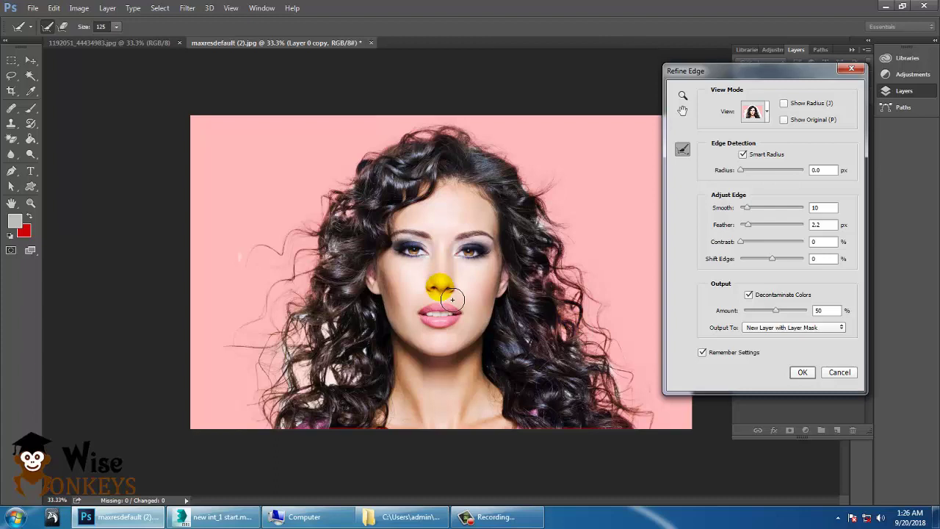
{"action": "left_click", "coordinate": [308, 362]}
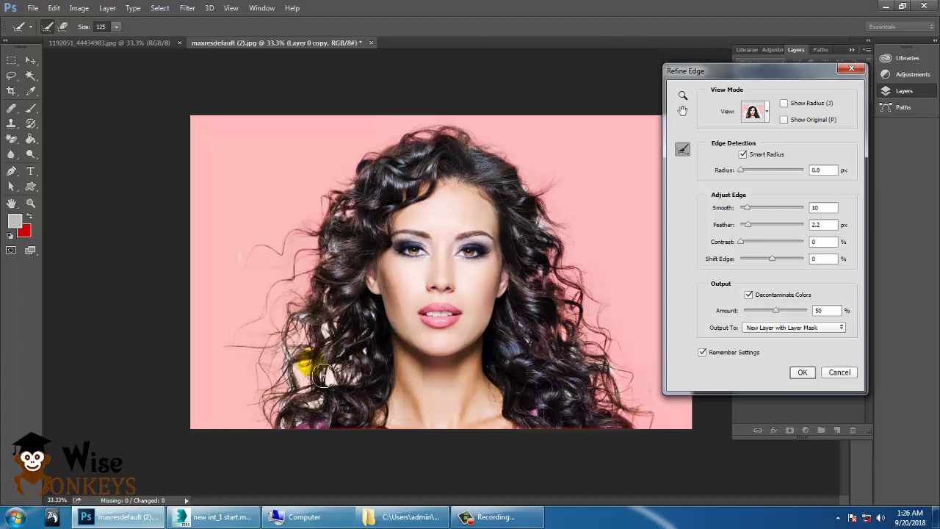
{"action": "left_click", "coordinate": [347, 378]}
{"action": "left_click", "coordinate": [802, 372]}
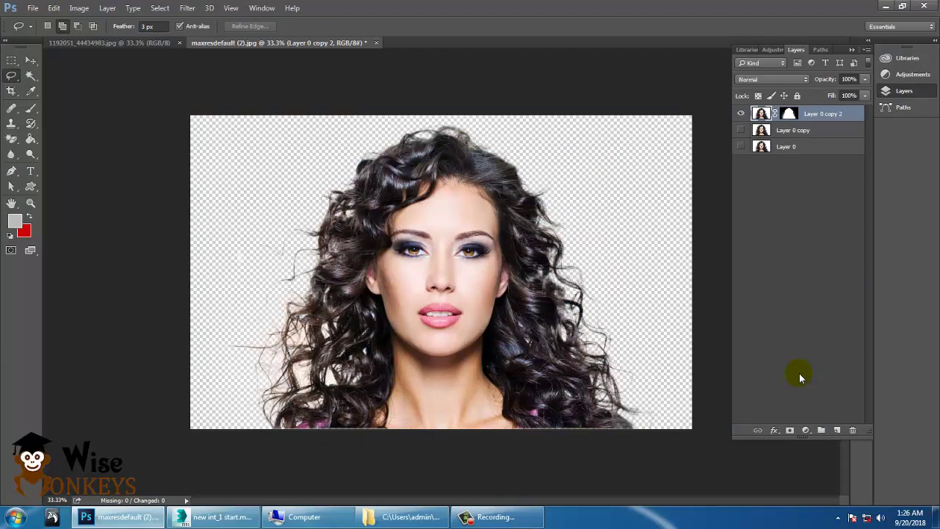
Step: Close in on the curls, make the layer mask of Layer 0 copy 2 active, and choose the Brush tool
{"action": "key", "text": "ctrl+plus"}
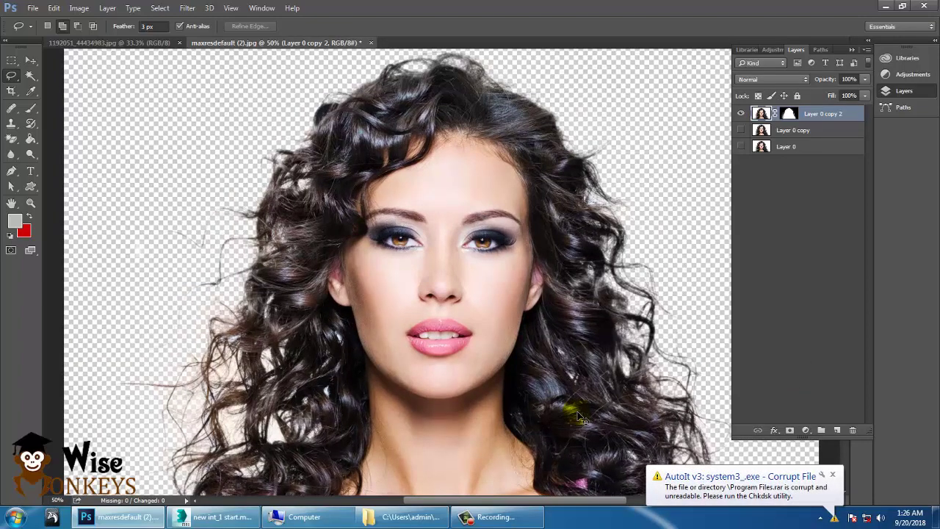
{"action": "key", "text": "ctrl+plus"}
{"action": "left_click_drag", "start_coordinate": [474, 300], "coordinate": [326, 308]}
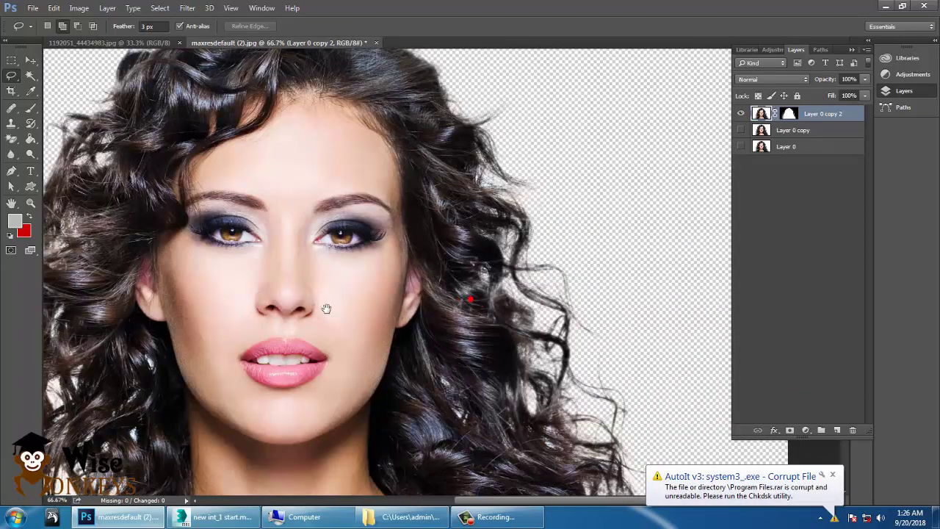
{"action": "left_click_drag", "start_coordinate": [307, 342], "coordinate": [481, 276]}
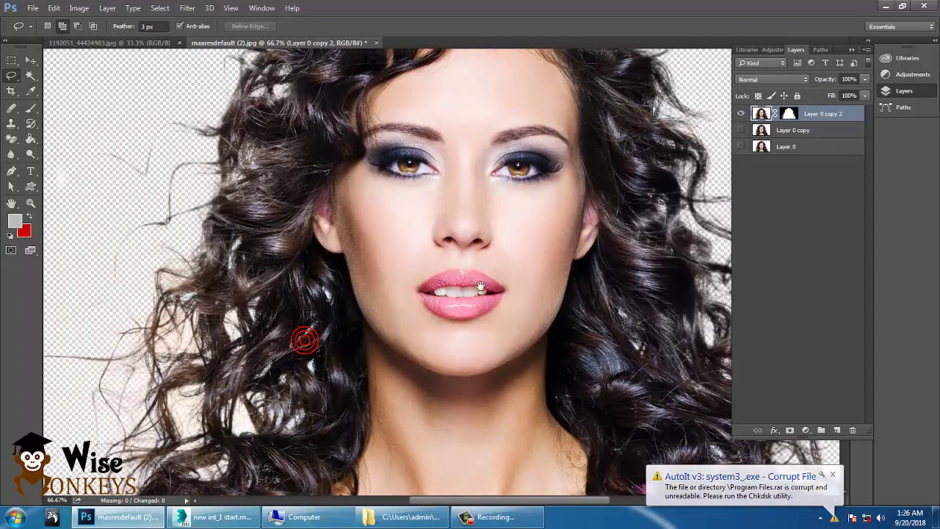
{"action": "left_click", "coordinate": [832, 474]}
{"action": "left_click", "coordinate": [790, 115]}
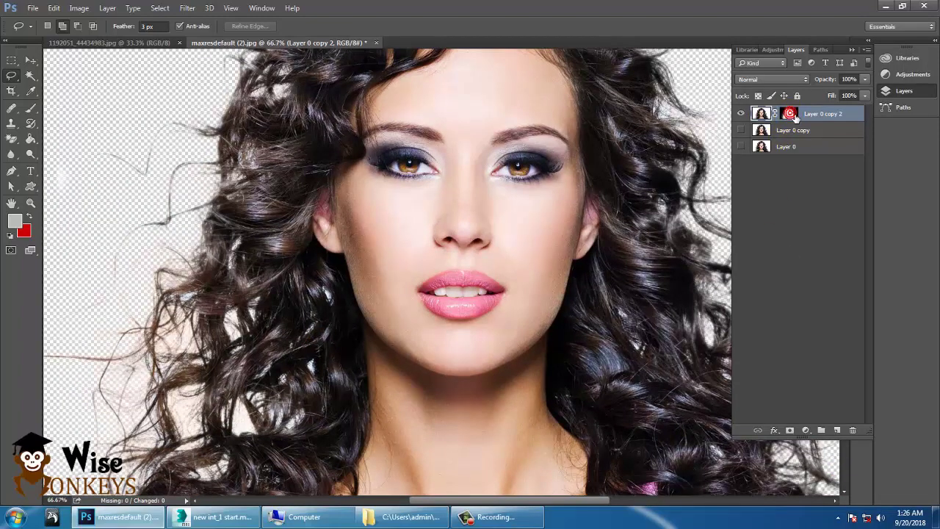
{"action": "left_click", "coordinate": [793, 115]}
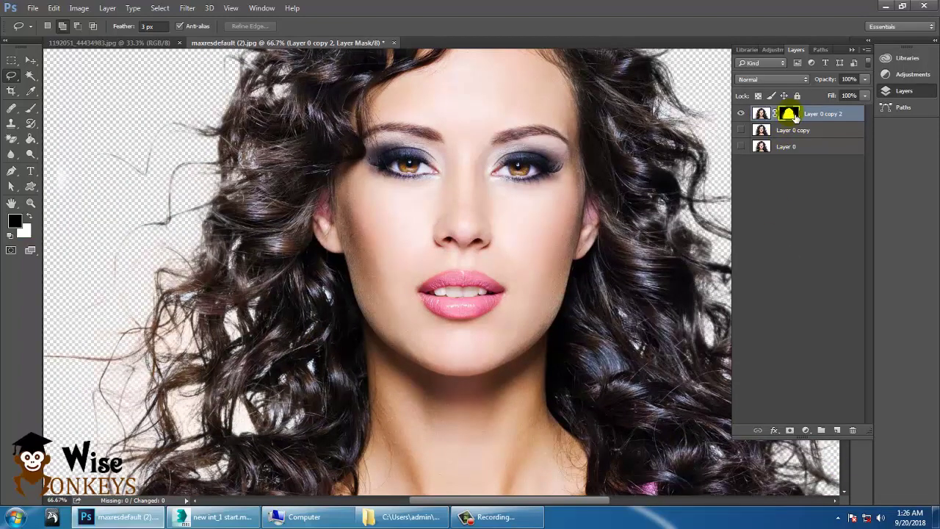
{"action": "right_click", "coordinate": [30, 108]}
{"action": "left_click", "coordinate": [73, 105]}
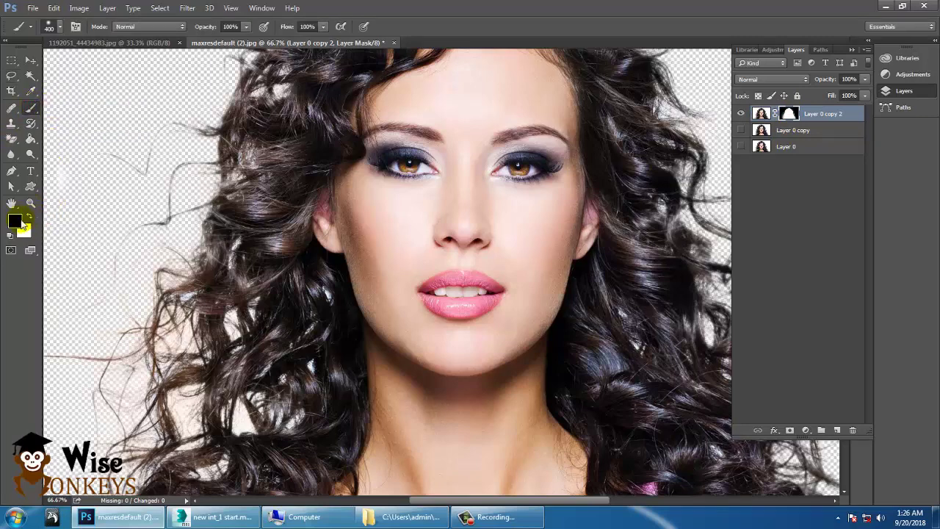
Step: Set the brush to size 175 with 66% opacity and 74% flow
{"action": "key", "text": "bracketleft"}
{"action": "key", "text": "bracketleft"}
{"action": "key", "text": "bracketleft"}
{"action": "key", "text": "bracketleft"}
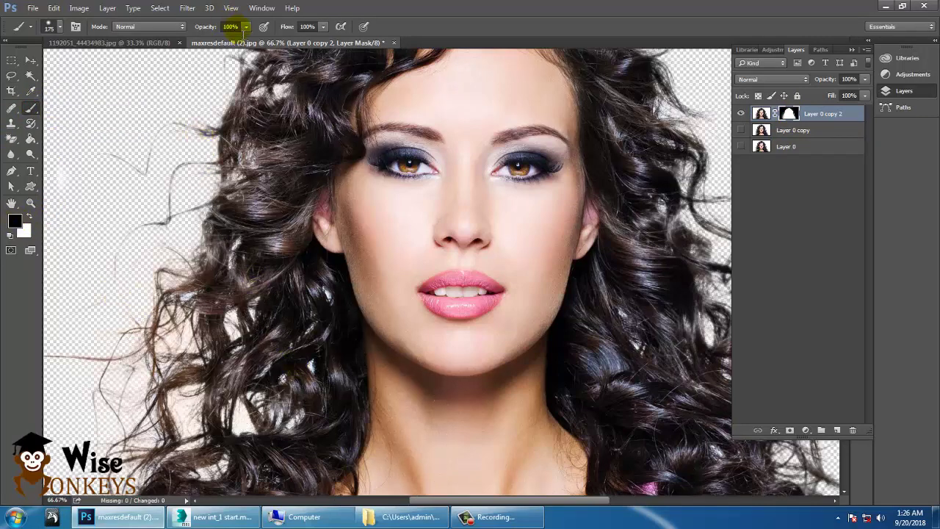
{"action": "left_click", "coordinate": [246, 28]}
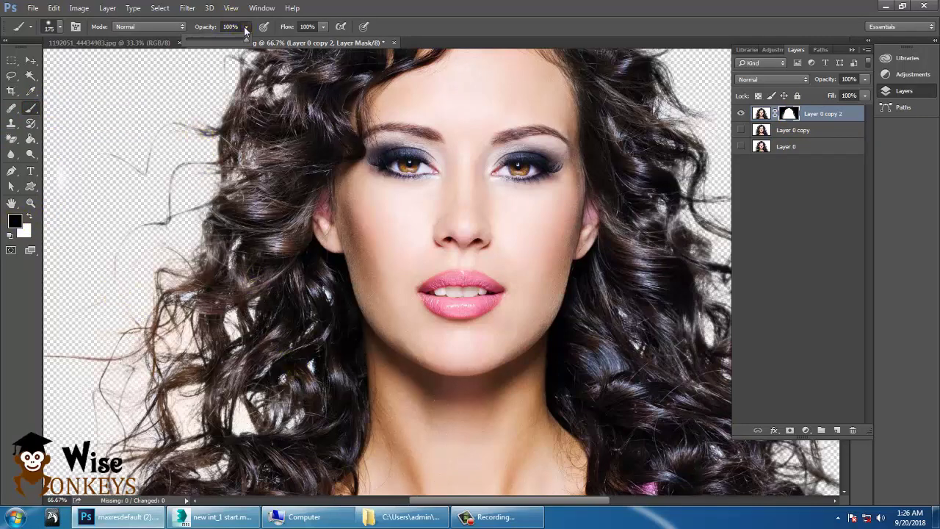
{"action": "left_click", "coordinate": [322, 27]}
Step: Try to mask out the white gap in the lower left curls with black at brush size 150
{"action": "left_click", "coordinate": [186, 408]}
{"action": "key", "text": "bracketleft"}
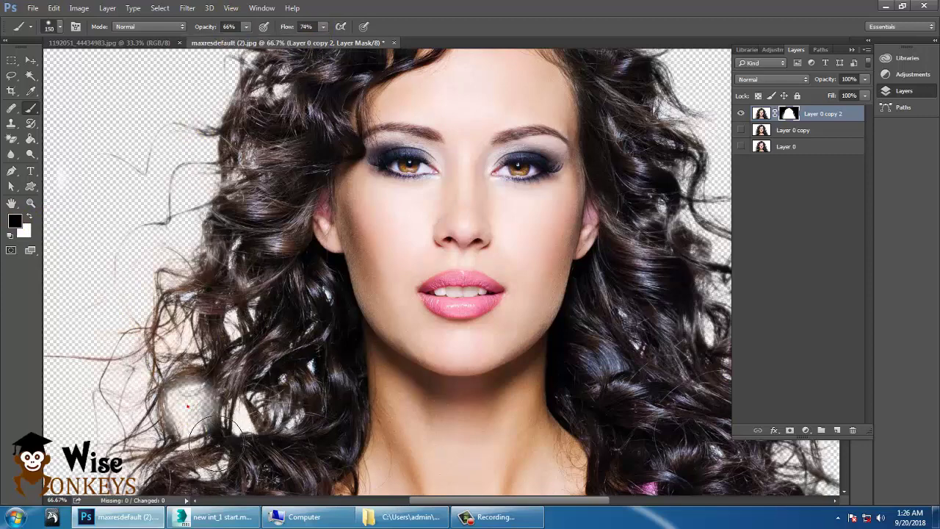
{"action": "left_click", "coordinate": [186, 425]}
{"action": "key", "text": "ctrl+z"}
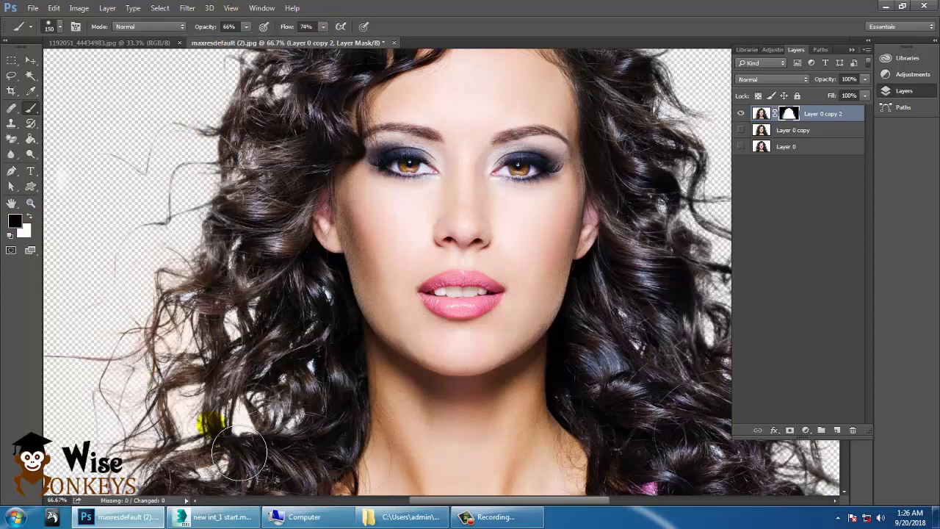
Step: Paint black on the mask with a size-100 brush over the two outer white gaps in the lower left curls
{"action": "key", "text": "bracketleft"}
{"action": "key", "text": "bracketleft"}
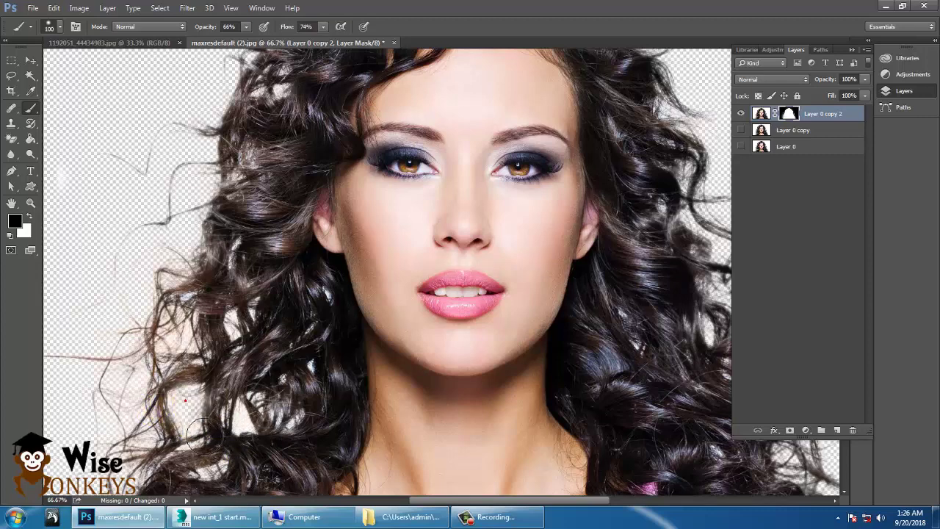
{"action": "left_click", "coordinate": [238, 420]}
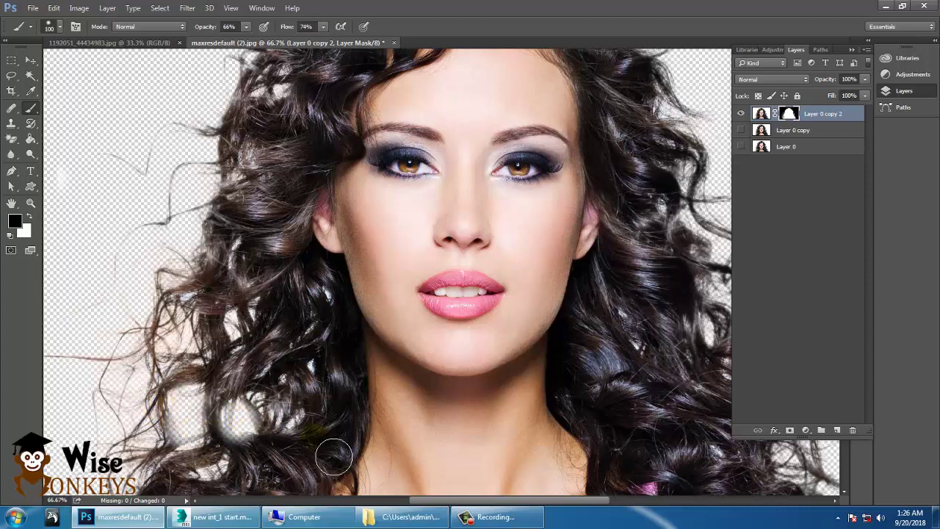
{"action": "key", "text": "ctrl+z"}
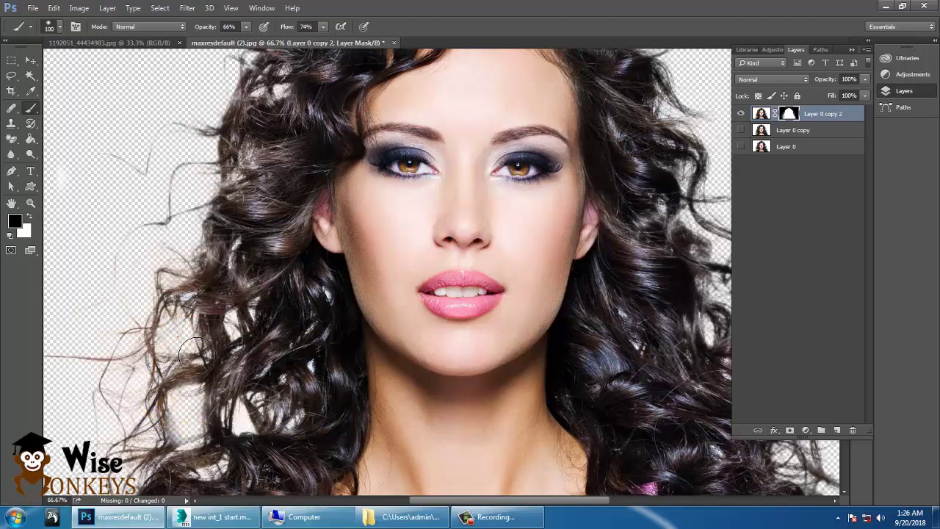
{"action": "left_click", "coordinate": [191, 347]}
{"action": "left_click", "coordinate": [184, 348]}
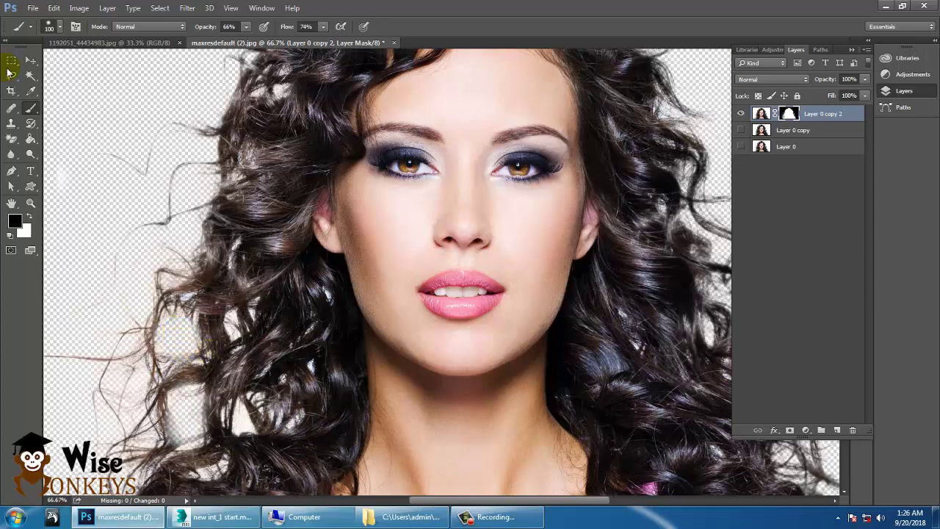
Step: Lower the brush to 43% opacity and 51% flow and mask out the inner white gap in the lower left curls
{"action": "left_click", "coordinate": [248, 28]}
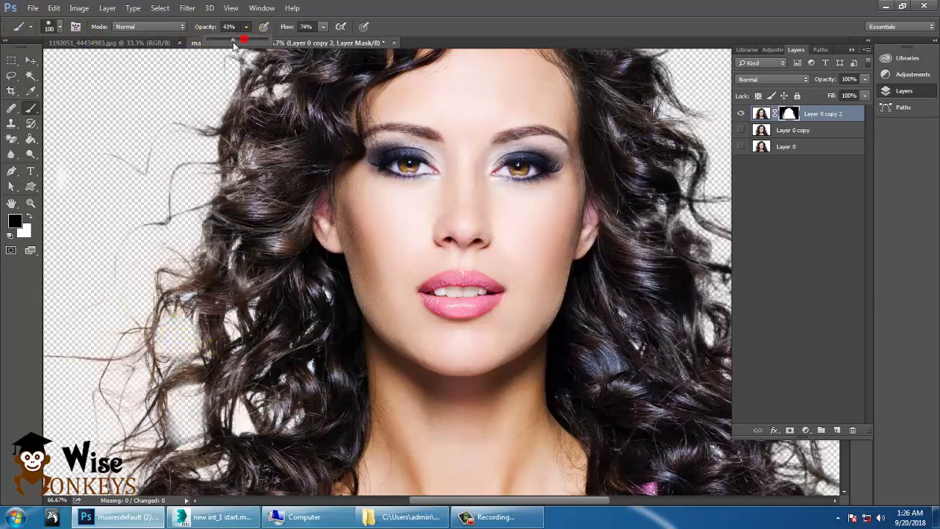
{"action": "left_click", "coordinate": [323, 27]}
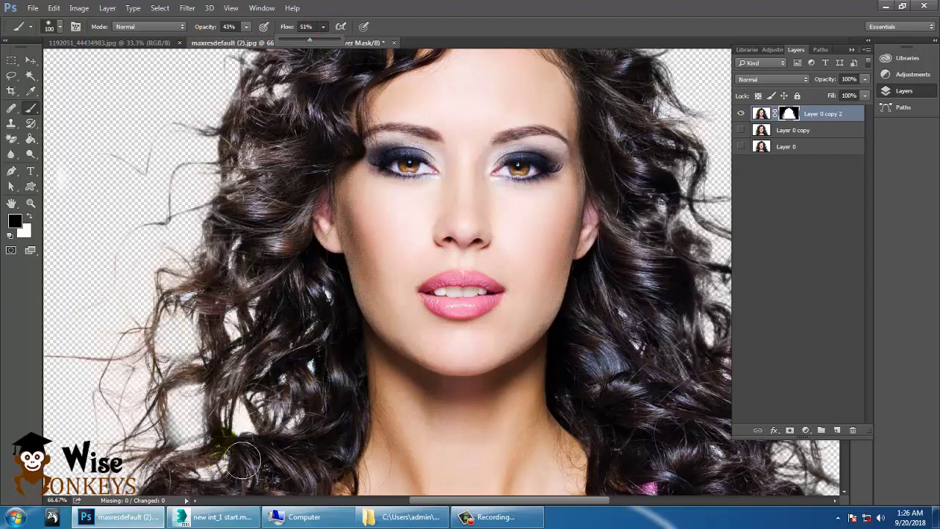
{"action": "left_click", "coordinate": [245, 420]}
{"action": "left_click", "coordinate": [239, 415]}
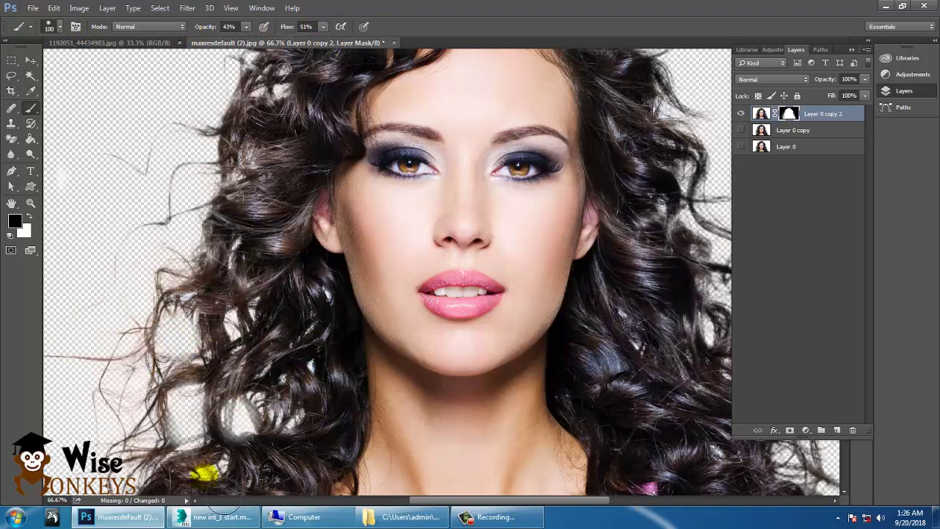
{"action": "left_click_drag", "start_coordinate": [228, 467], "coordinate": [211, 473]}
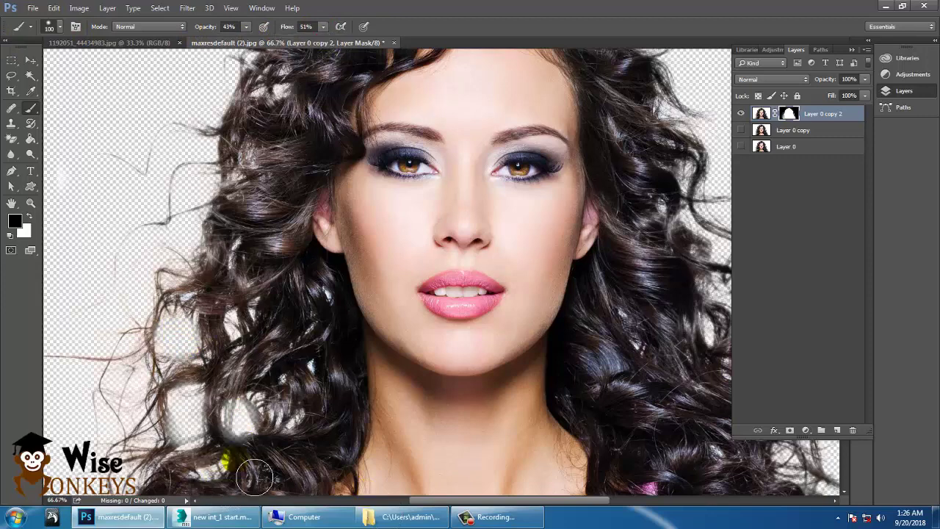
Step: Try to mask out the crescent-shaped gap above the purple top in the left curls with a size-60 brush
{"action": "key", "text": "ctrl+plus"}
{"action": "key", "text": "ctrl+plus"}
{"action": "mouse_move", "coordinate": [184, 367]}
{"action": "left_mouse_down"}
{"action": "mouse_move", "coordinate": [179, 360]}
{"action": "mouse_move", "coordinate": [205, 325]}
{"action": "mouse_move", "coordinate": [372, 231]}
{"action": "left_mouse_up"}
{"action": "key", "text": "["}
{"action": "key", "text": "["}
{"action": "key", "text": "["}
{"action": "key", "text": "["}
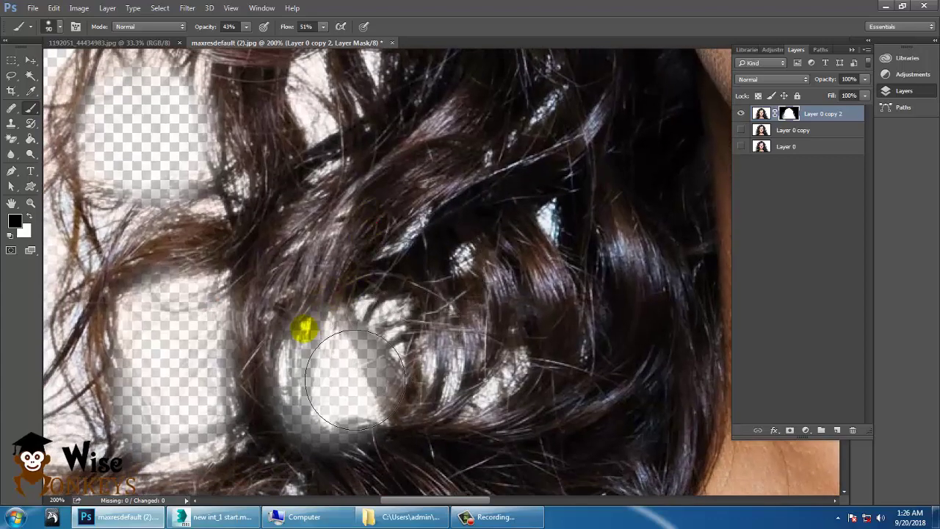
{"action": "left_click_drag", "start_coordinate": [194, 388], "coordinate": [316, 265]}
{"action": "mouse_move", "coordinate": [231, 254]}
{"action": "left_mouse_down"}
{"action": "mouse_move", "coordinate": [270, 290]}
{"action": "mouse_move", "coordinate": [204, 298]}
{"action": "left_mouse_up"}
{"action": "mouse_move", "coordinate": [435, 355]}
{"action": "left_mouse_down"}
{"action": "mouse_move", "coordinate": [469, 393]}
{"action": "mouse_move", "coordinate": [473, 383]}
{"action": "mouse_move", "coordinate": [415, 396]}
{"action": "left_mouse_up"}
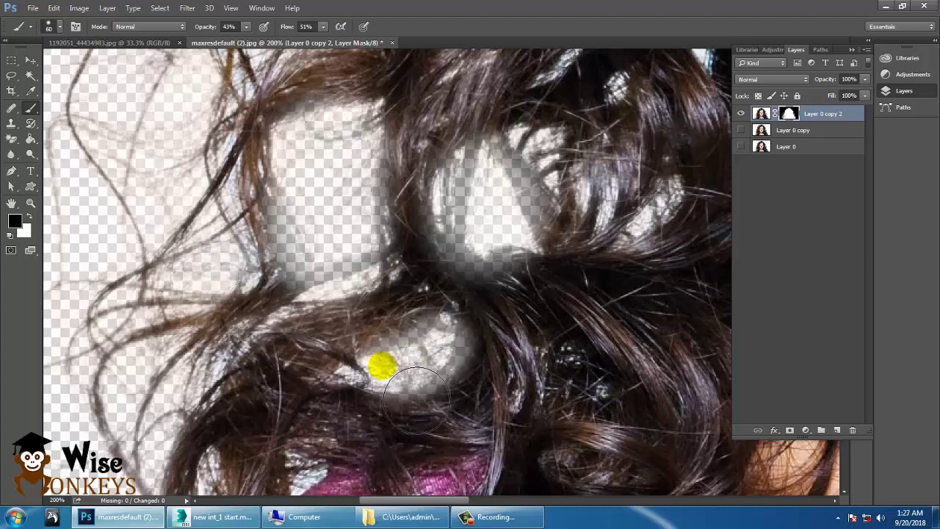
{"action": "key", "text": "ctrl+z"}
Step: Mask out the crescent-shaped gap above the purple top in the left curls with a small brush, down to size 35
{"action": "key", "text": "["}
{"action": "key", "text": "["}
{"action": "key", "text": "["}
{"action": "key", "text": "["}
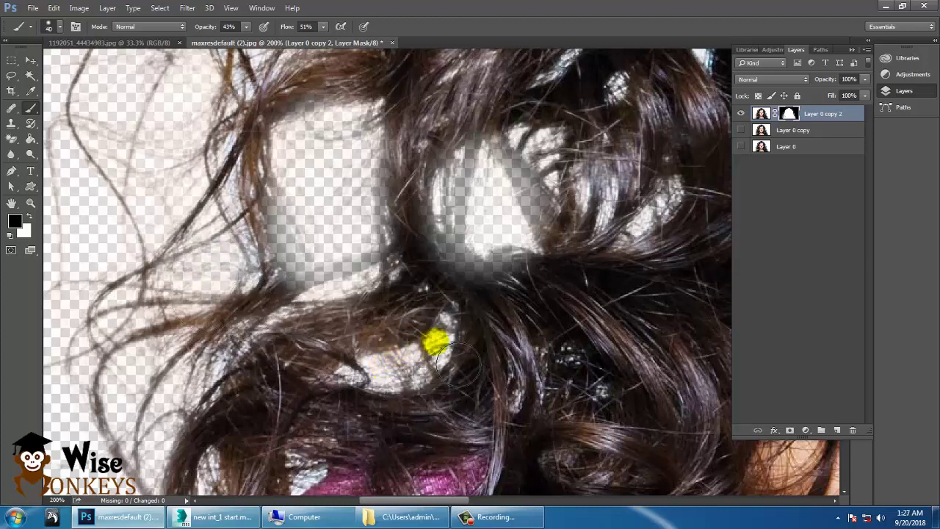
{"action": "mouse_move", "coordinate": [457, 358]}
{"action": "left_mouse_down"}
{"action": "mouse_move", "coordinate": [462, 371]}
{"action": "mouse_move", "coordinate": [452, 360]}
{"action": "mouse_move", "coordinate": [386, 381]}
{"action": "mouse_move", "coordinate": [445, 367]}
{"action": "mouse_move", "coordinate": [459, 339]}
{"action": "mouse_move", "coordinate": [451, 334]}
{"action": "left_mouse_up"}
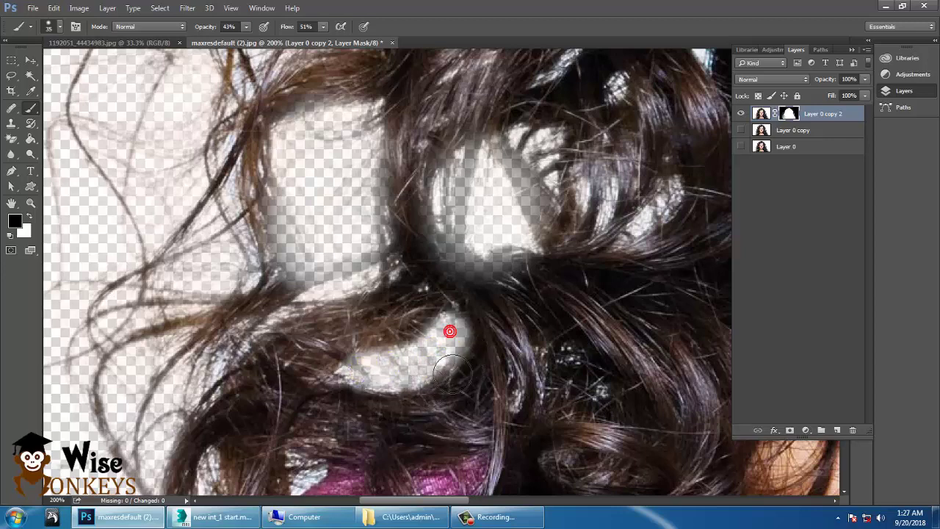
{"action": "left_click_drag", "start_coordinate": [402, 384], "coordinate": [383, 384]}
Step: Paint the size-35 black brush over the leftover background patches between and beside the right-side curls
{"action": "key", "text": "ctrl+minus"}
{"action": "key", "text": "ctrl+minus"}
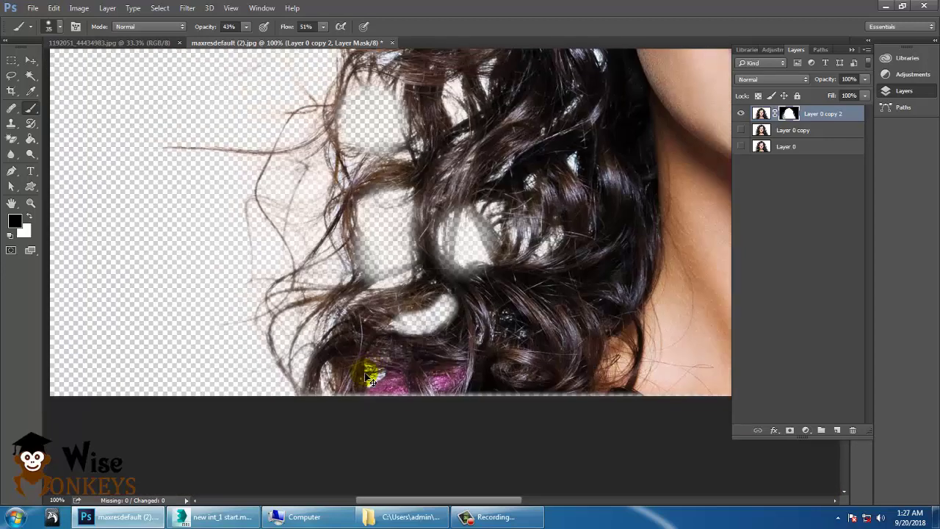
{"action": "left_click_drag", "start_coordinate": [454, 156], "coordinate": [357, 260]}
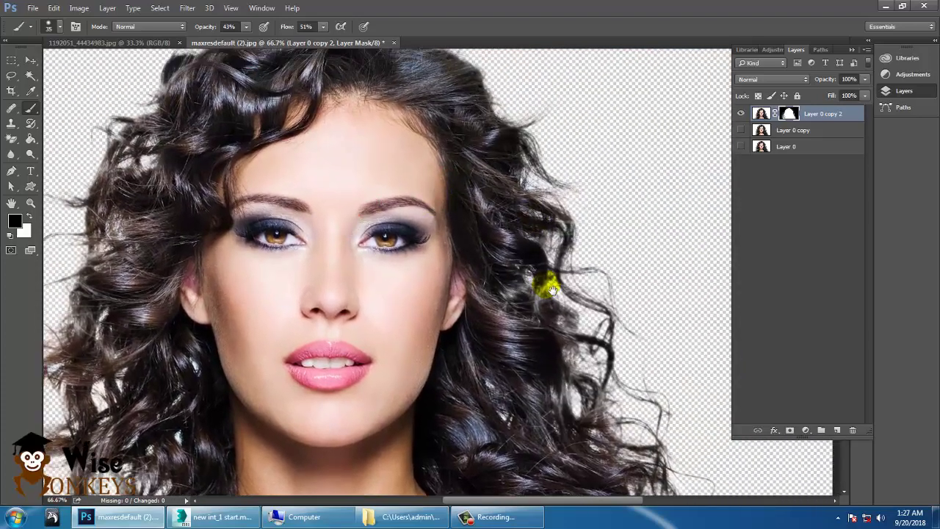
{"action": "left_click_drag", "start_coordinate": [551, 289], "coordinate": [470, 219]}
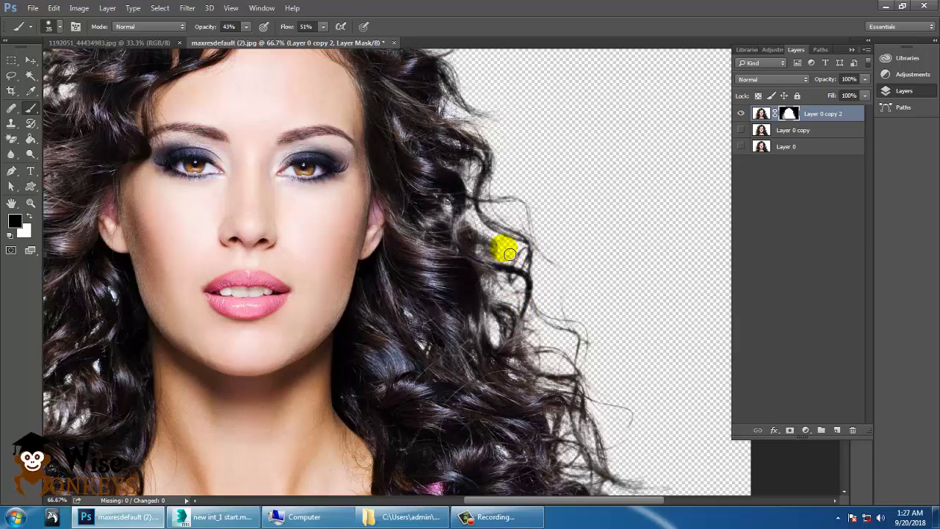
{"action": "mouse_move", "coordinate": [501, 243]}
{"action": "left_mouse_down"}
{"action": "mouse_move", "coordinate": [516, 260]}
{"action": "mouse_move", "coordinate": [500, 243]}
{"action": "left_mouse_up"}
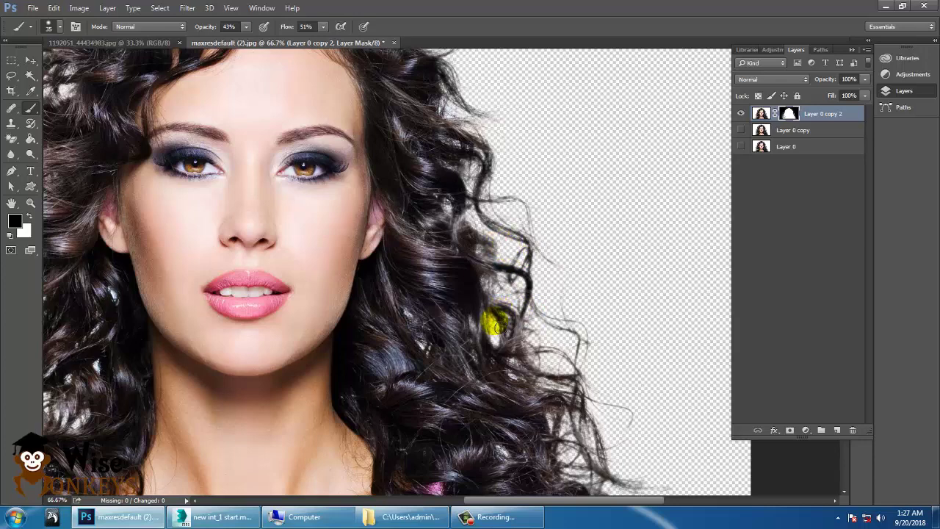
{"action": "left_click_drag", "start_coordinate": [607, 350], "coordinate": [612, 278]}
{"action": "left_click", "coordinate": [595, 345]}
{"action": "mouse_move", "coordinate": [583, 335]}
{"action": "left_mouse_down"}
{"action": "mouse_move", "coordinate": [584, 321]}
{"action": "mouse_move", "coordinate": [610, 382]}
{"action": "mouse_move", "coordinate": [640, 418]}
{"action": "left_mouse_up"}
{"action": "left_click", "coordinate": [626, 444]}
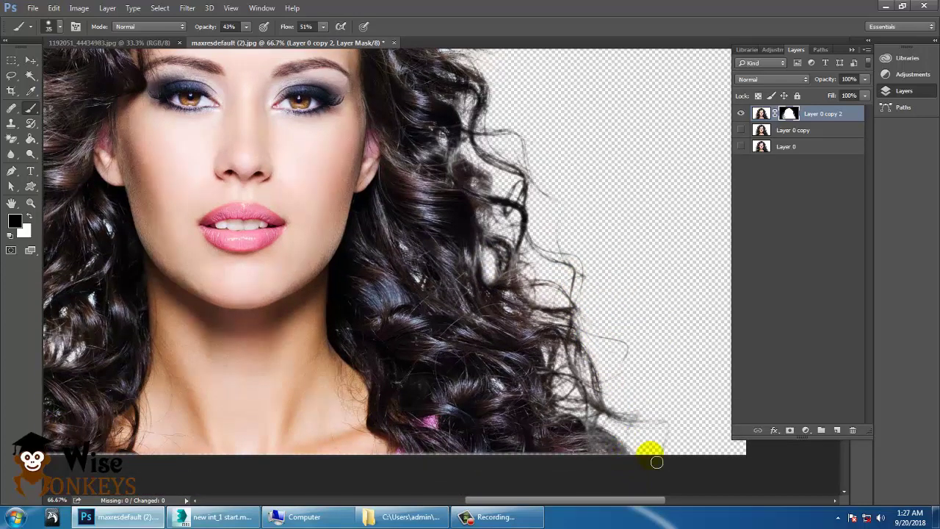
Step: Add a new empty layer and place it between Layer 0 copy and Layer 0
{"action": "key", "text": "ctrl+minus"}
{"action": "key", "text": "ctrl+minus"}
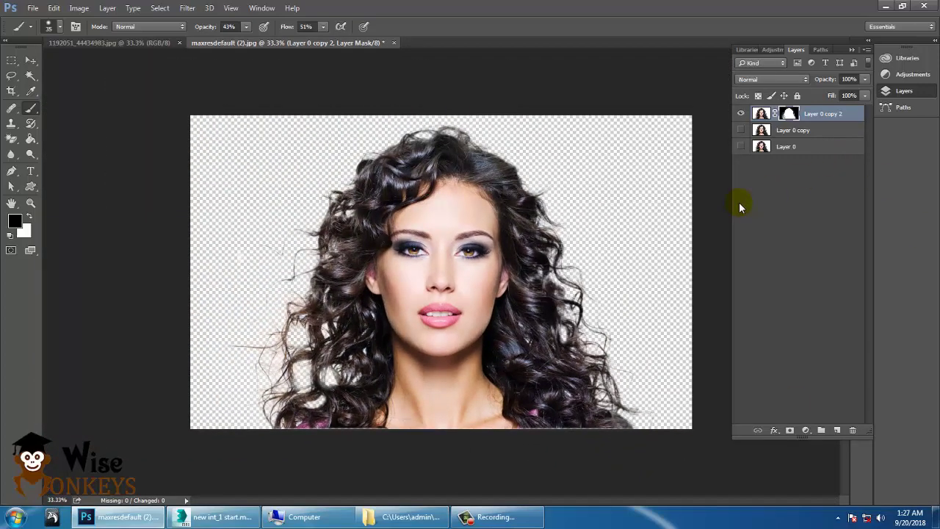
{"action": "left_click", "coordinate": [837, 430]}
{"action": "left_click_drag", "start_coordinate": [799, 116], "coordinate": [823, 157]}
Step: Set the foreground colour to light grey b5b5b5 and fill the new layer with it as a backdrop
{"action": "left_click", "coordinate": [14, 221]}
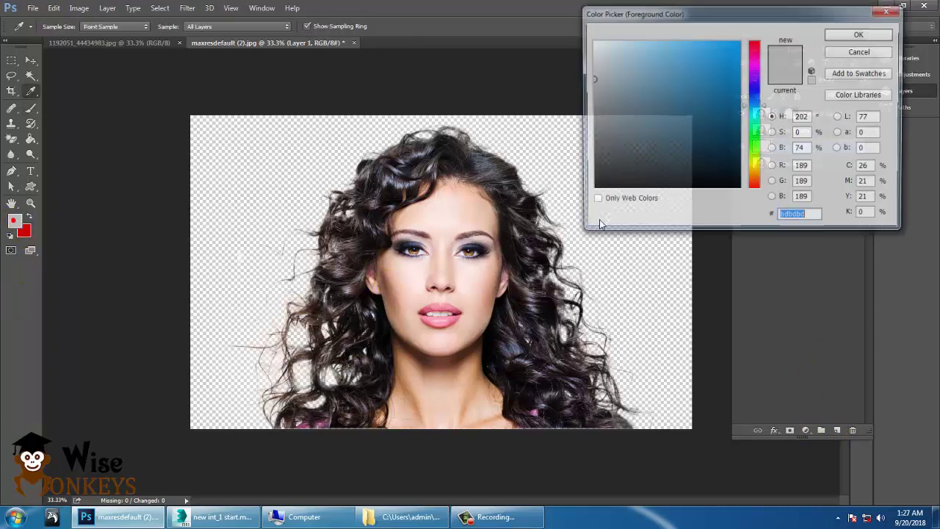
{"action": "left_click", "coordinate": [596, 97]}
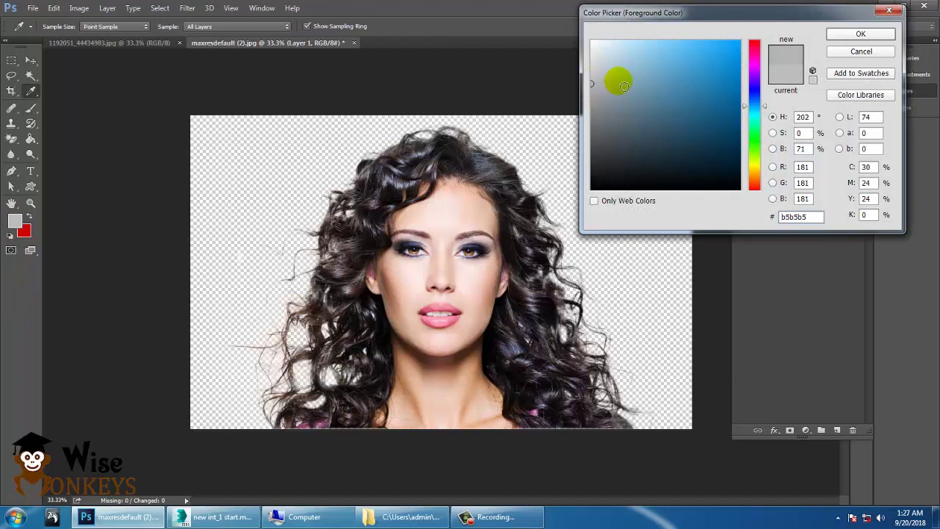
{"action": "left_click", "coordinate": [842, 34]}
{"action": "key", "text": "alt+BackSpace"}
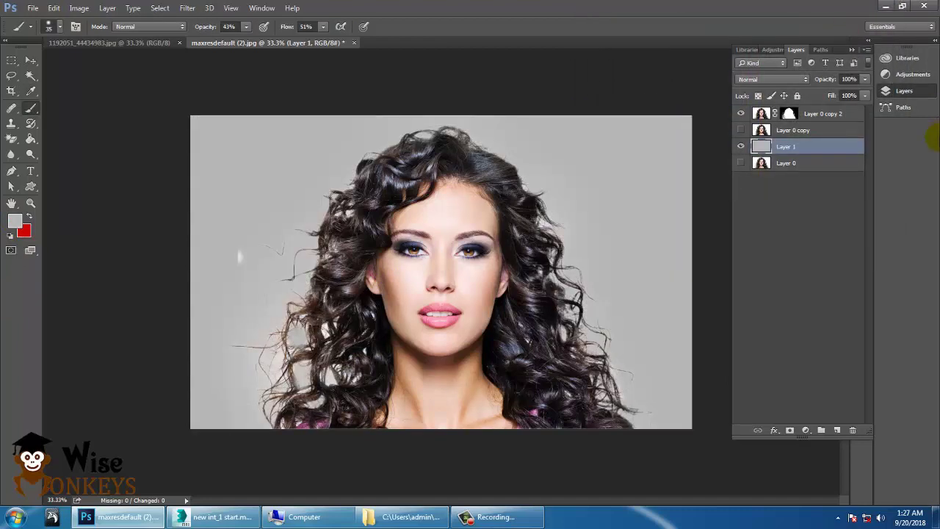
{"action": "key", "text": "ctrl+plus"}
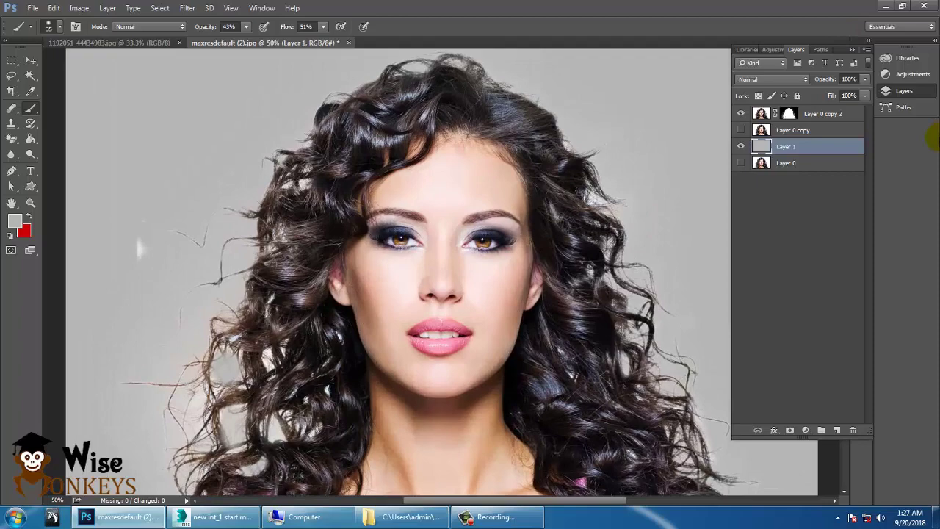
Step: Inspect the left-side curls up close, comparing the cutout with the grey Layer 1 backdrop hidden and shown
{"action": "key", "text": "ctrl+plus"}
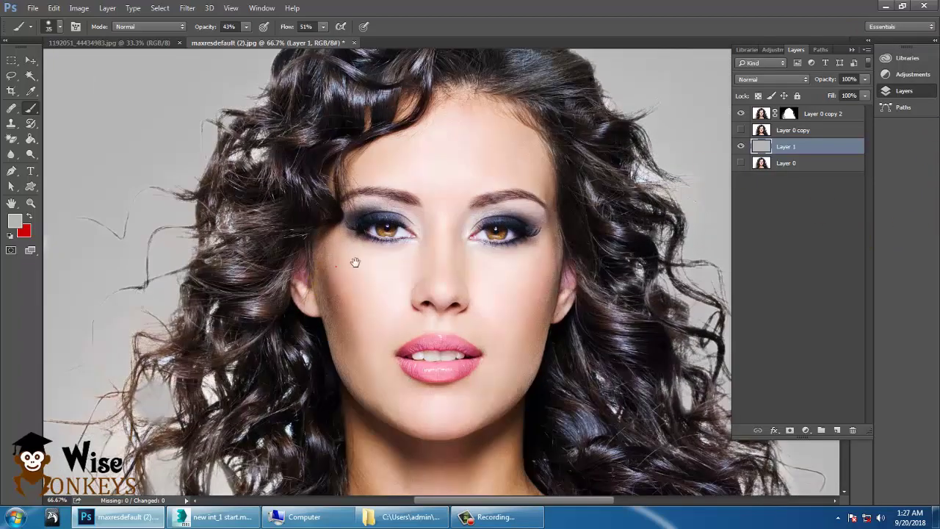
{"action": "left_click_drag", "start_coordinate": [336, 266], "coordinate": [424, 183]}
{"action": "left_click", "coordinate": [742, 147]}
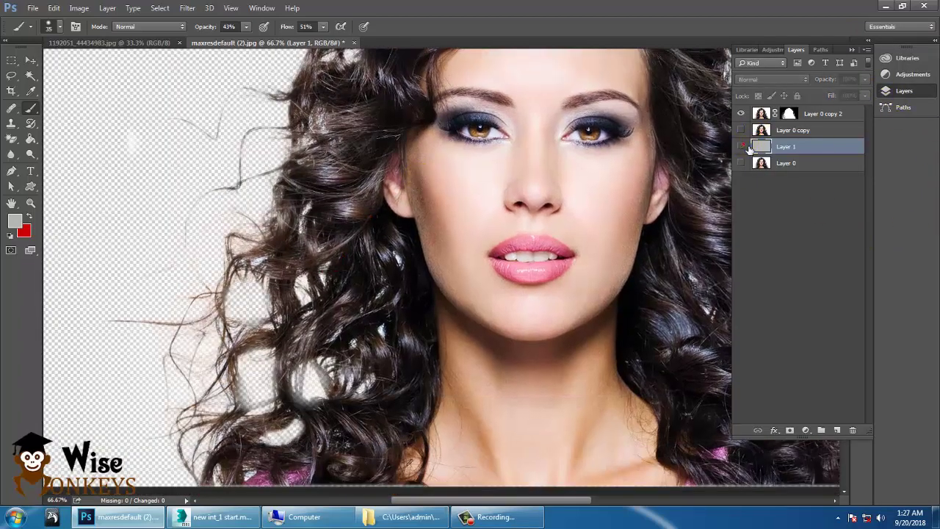
{"action": "left_click", "coordinate": [742, 146]}
{"action": "key", "text": "ctrl+plus"}
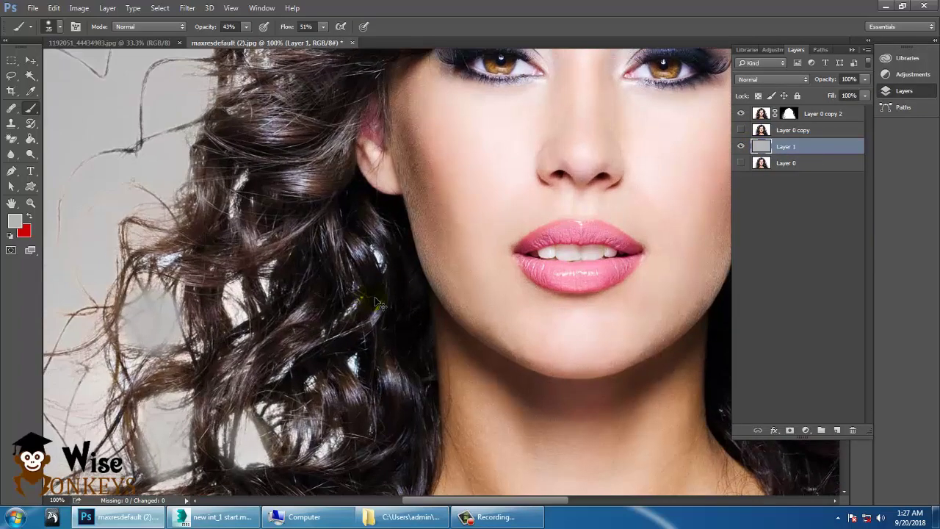
{"action": "key", "text": "ctrl+plus"}
{"action": "left_click_drag", "start_coordinate": [394, 394], "coordinate": [540, 229]}
{"action": "left_click_drag", "start_coordinate": [405, 289], "coordinate": [417, 286]}
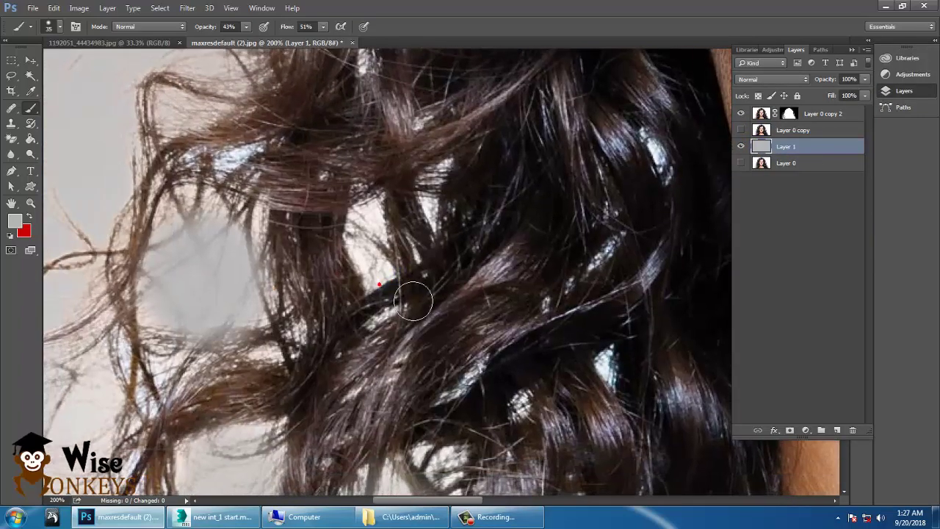
Step: Paint black on the Layer 0 copy 2 mask over leftover background in the two upper gaps of the left curls
{"action": "left_click", "coordinate": [790, 116]}
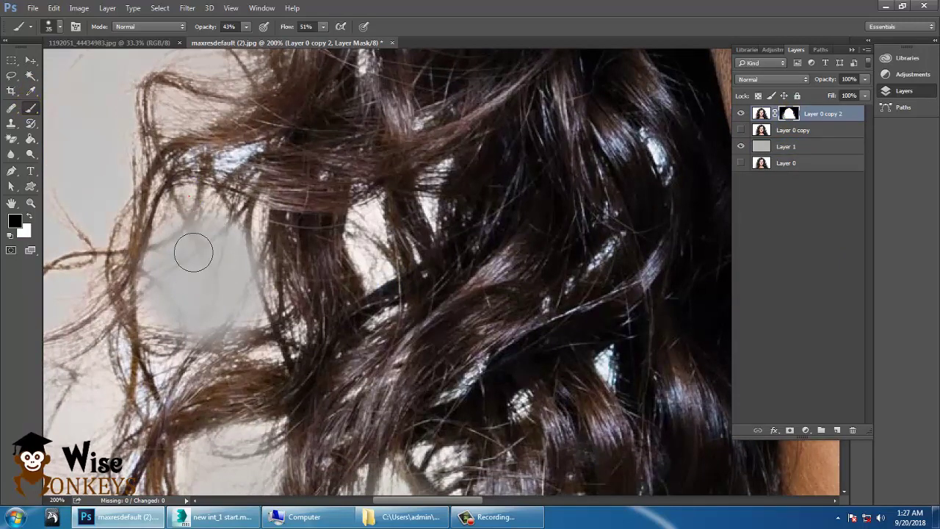
{"action": "mouse_move", "coordinate": [193, 252]}
{"action": "left_mouse_down"}
{"action": "mouse_move", "coordinate": [185, 262]}
{"action": "mouse_move", "coordinate": [246, 236]}
{"action": "mouse_move", "coordinate": [256, 257]}
{"action": "mouse_move", "coordinate": [245, 333]}
{"action": "mouse_move", "coordinate": [182, 336]}
{"action": "mouse_move", "coordinate": [249, 334]}
{"action": "left_mouse_up"}
{"action": "mouse_move", "coordinate": [376, 228]}
{"action": "left_mouse_down"}
{"action": "mouse_move", "coordinate": [358, 244]}
{"action": "mouse_move", "coordinate": [362, 269]}
{"action": "mouse_move", "coordinate": [369, 238]}
{"action": "mouse_move", "coordinate": [371, 265]}
{"action": "mouse_move", "coordinate": [392, 277]}
{"action": "left_mouse_up"}
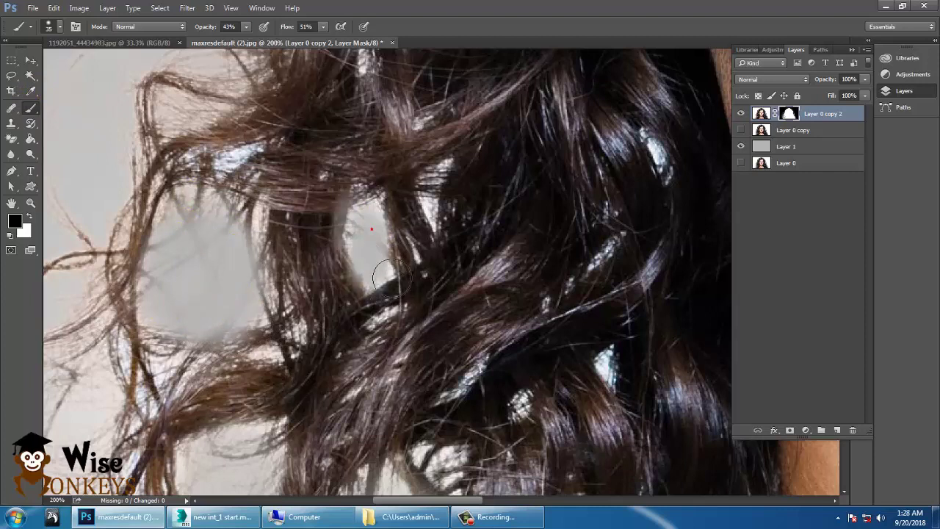
Step: Set both the brush opacity and flow to 100%
{"action": "left_click_drag", "start_coordinate": [245, 28], "coordinate": [248, 44]}
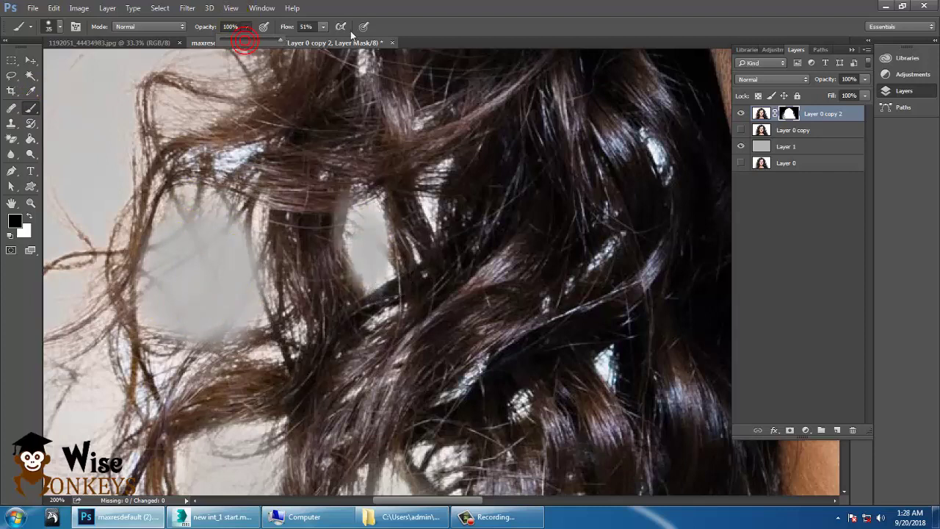
{"action": "left_click_drag", "start_coordinate": [323, 27], "coordinate": [323, 44]}
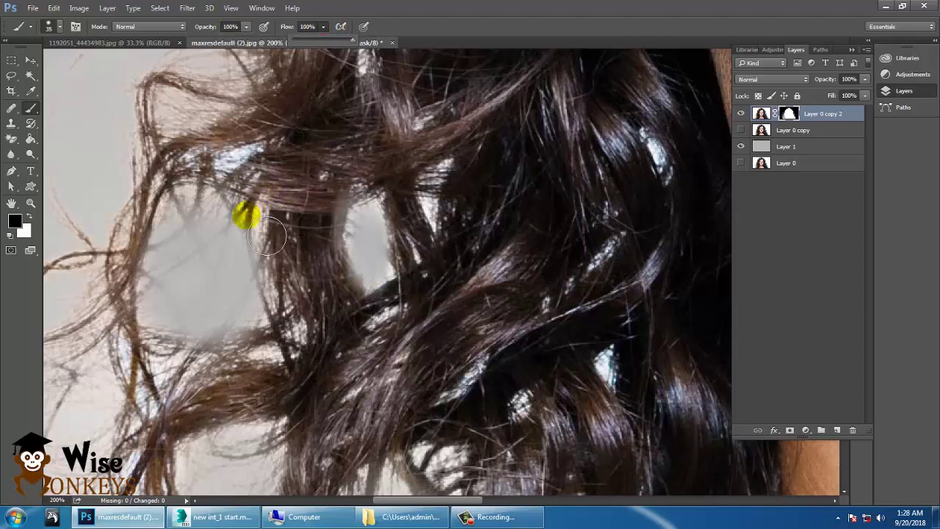
{"action": "left_click", "coordinate": [245, 216]}
Step: Clear the large gap in the left curls on the mask with a size-100 brush, then a size-80 brush
{"action": "key", "text": "bracketright"}
{"action": "key", "text": "bracketright"}
{"action": "key", "text": "bracketright"}
{"action": "key", "text": "bracketright"}
{"action": "key", "text": "bracketright"}
{"action": "key", "text": "bracketright"}
{"action": "key", "text": "bracketright"}
{"action": "key", "text": "bracketright"}
{"action": "mouse_move", "coordinate": [188, 242]}
{"action": "left_mouse_down"}
{"action": "mouse_move", "coordinate": [217, 295]}
{"action": "mouse_move", "coordinate": [214, 282]}
{"action": "left_mouse_up"}
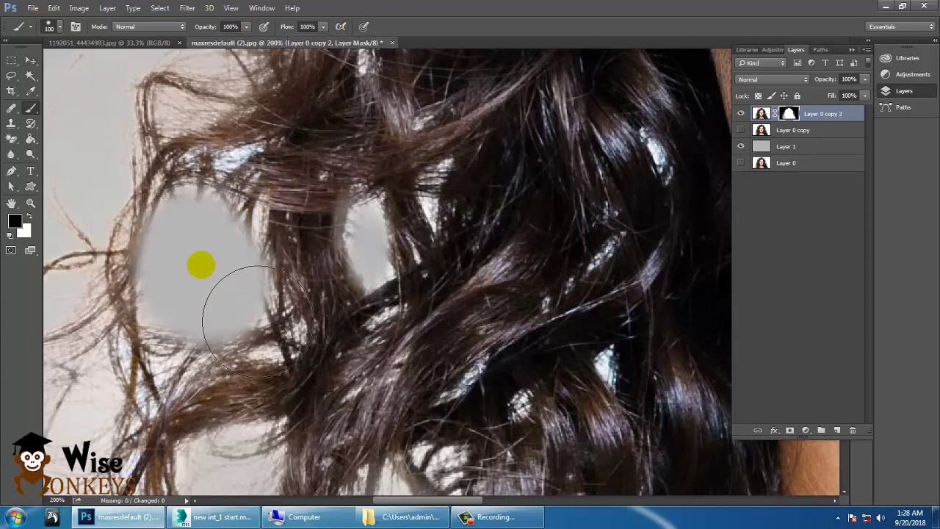
{"action": "key", "text": "bracketleft"}
{"action": "key", "text": "bracketleft"}
{"action": "left_click_drag", "start_coordinate": [205, 227], "coordinate": [218, 279]}
Step: Lower the brush hardness, reduce the size to 70, and paint the narrow and lower left-curl gaps black on the Layer 0 copy 2 mask
{"action": "left_click", "coordinate": [47, 27]}
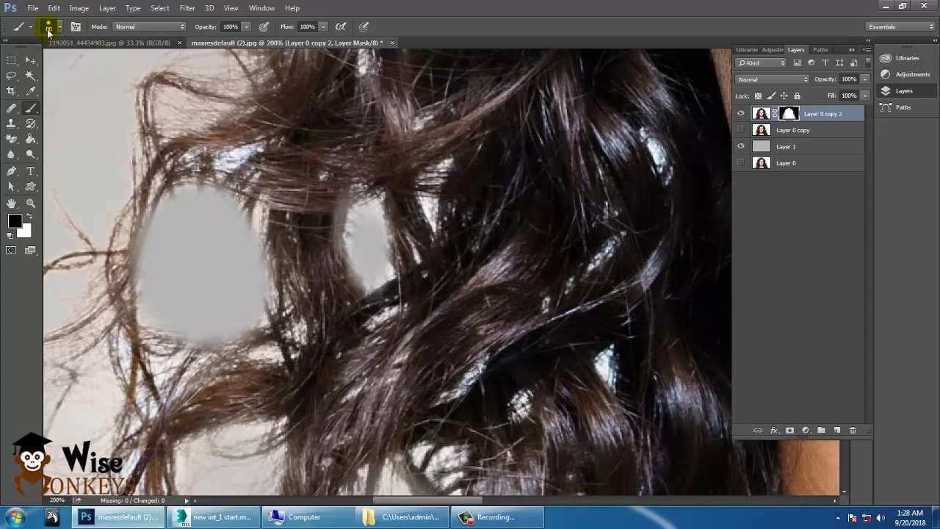
{"action": "left_click_drag", "start_coordinate": [95, 91], "coordinate": [73, 99]}
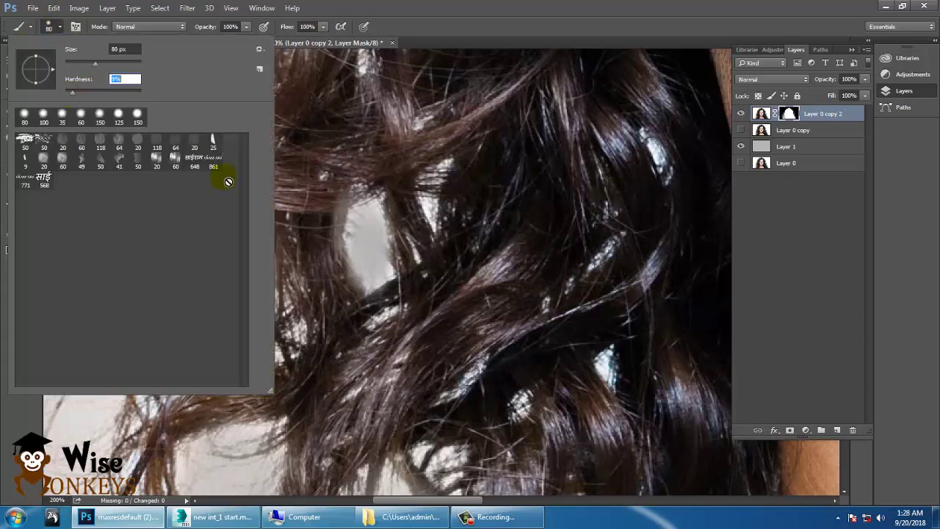
{"action": "left_click", "coordinate": [749, 317]}
{"action": "left_click_drag", "start_coordinate": [383, 278], "coordinate": [363, 310]}
{"action": "key", "text": "bracketleft"}
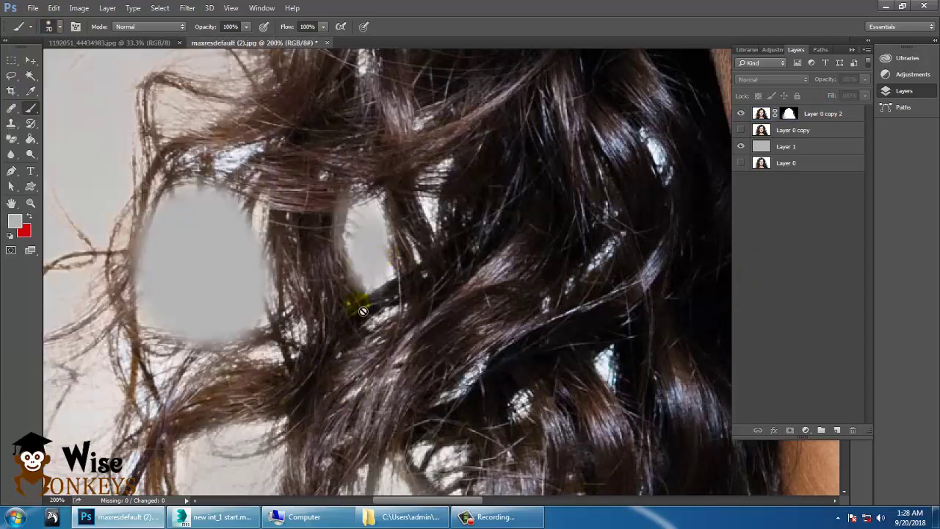
{"action": "left_click", "coordinate": [789, 113]}
{"action": "key", "text": "d"}
{"action": "mouse_move", "coordinate": [381, 264]}
{"action": "left_mouse_down"}
{"action": "mouse_move", "coordinate": [367, 227]}
{"action": "mouse_move", "coordinate": [404, 286]}
{"action": "left_mouse_up"}
{"action": "mouse_move", "coordinate": [252, 437]}
{"action": "left_mouse_down"}
{"action": "mouse_move", "coordinate": [254, 445]}
{"action": "mouse_move", "coordinate": [213, 462]}
{"action": "mouse_move", "coordinate": [301, 491]}
{"action": "left_mouse_up"}
Step: Paint over the large gap in the left curls again with the size-70 black brush
{"action": "key", "text": "ctrl+minus"}
{"action": "key", "text": "ctrl+minus"}
{"action": "key", "text": "ctrl+minus"}
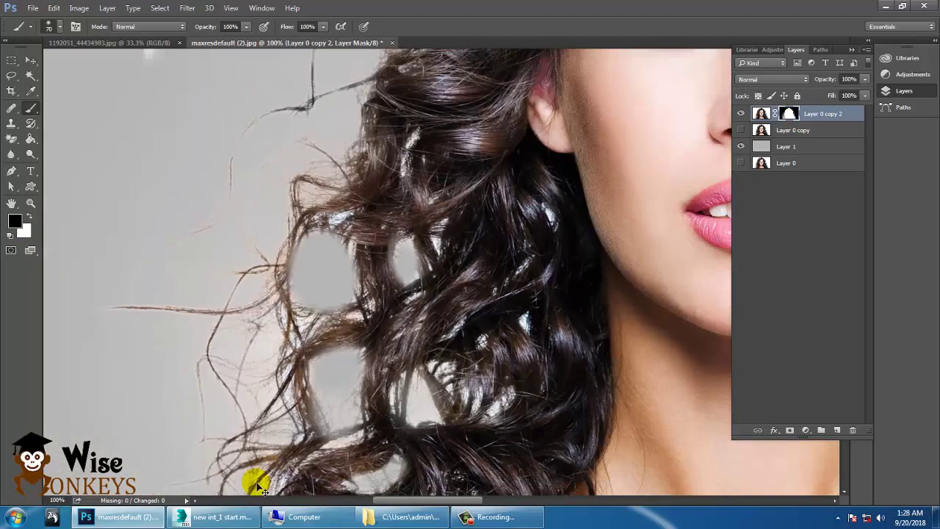
{"action": "key", "text": "ctrl+plus"}
{"action": "key", "text": "ctrl+plus"}
{"action": "key", "text": "ctrl+plus"}
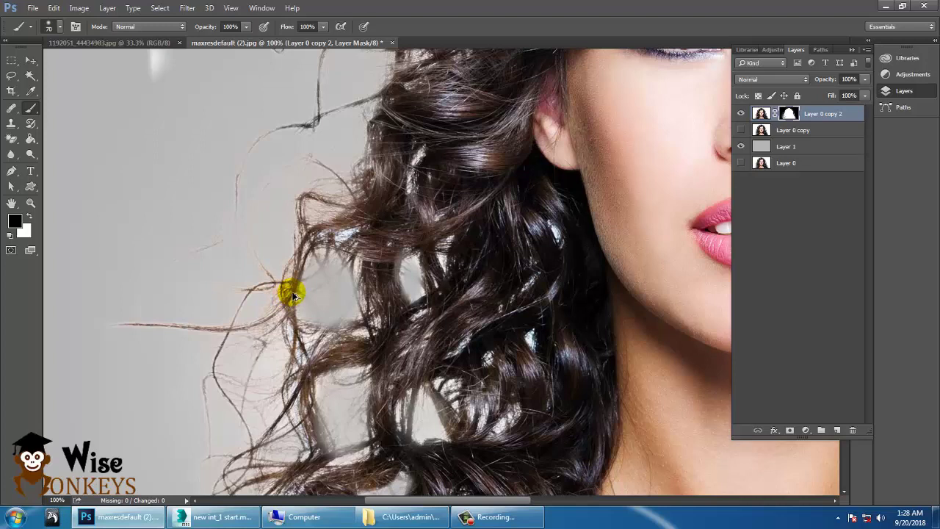
{"action": "mouse_move", "coordinate": [294, 295]}
{"action": "left_mouse_down"}
{"action": "mouse_move", "coordinate": [358, 284]}
{"action": "mouse_move", "coordinate": [344, 284]}
{"action": "mouse_move", "coordinate": [334, 302]}
{"action": "mouse_move", "coordinate": [354, 324]}
{"action": "mouse_move", "coordinate": [301, 293]}
{"action": "left_mouse_up"}
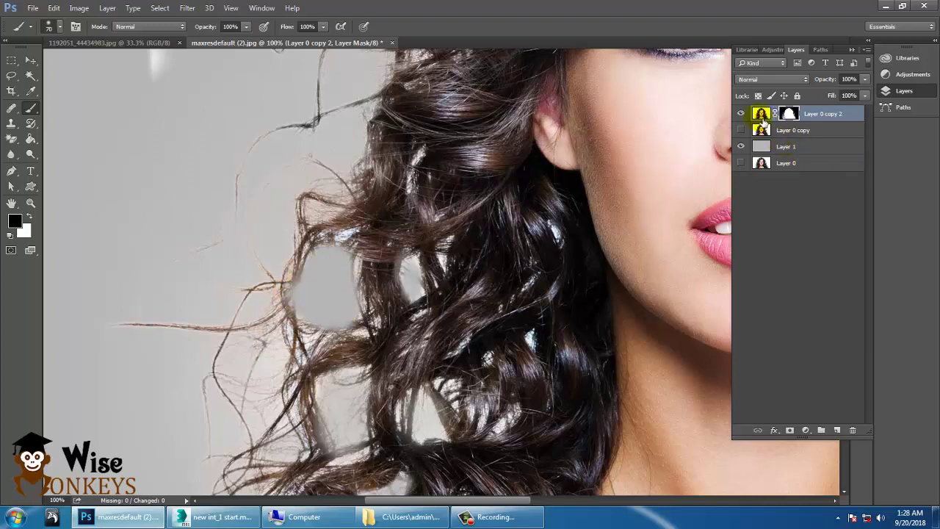
Step: Check the left curls by toggling Layer 0 copy 2 and the grey Layer 1, leaving Layer 1 hidden
{"action": "left_click", "coordinate": [741, 114]}
{"action": "left_click", "coordinate": [740, 113]}
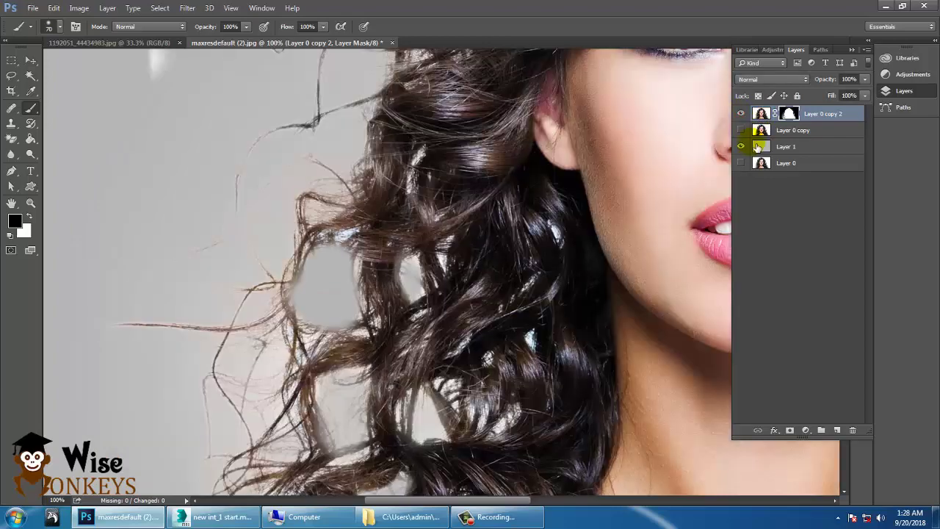
{"action": "left_click", "coordinate": [741, 146]}
{"action": "left_click", "coordinate": [742, 146]}
{"action": "left_click", "coordinate": [742, 146]}
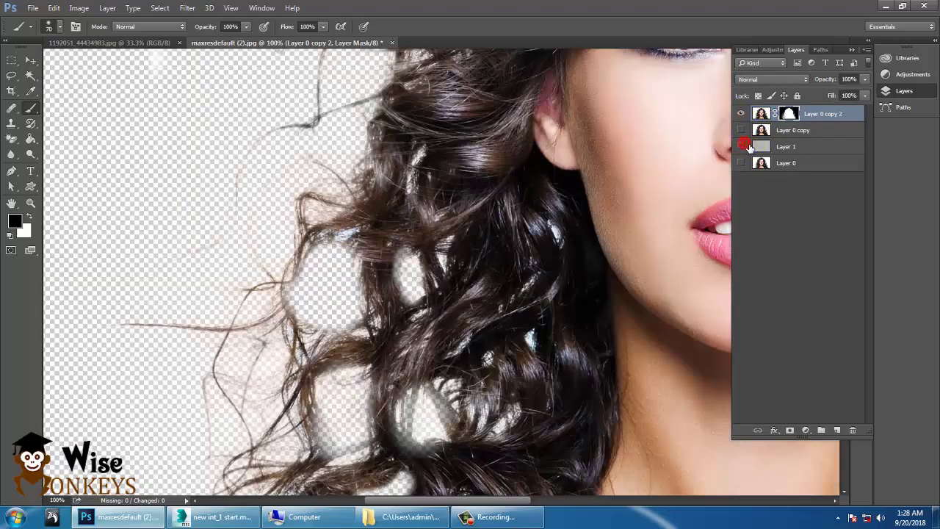
{"action": "key", "text": "ctrl+minus"}
{"action": "key", "text": "ctrl+minus"}
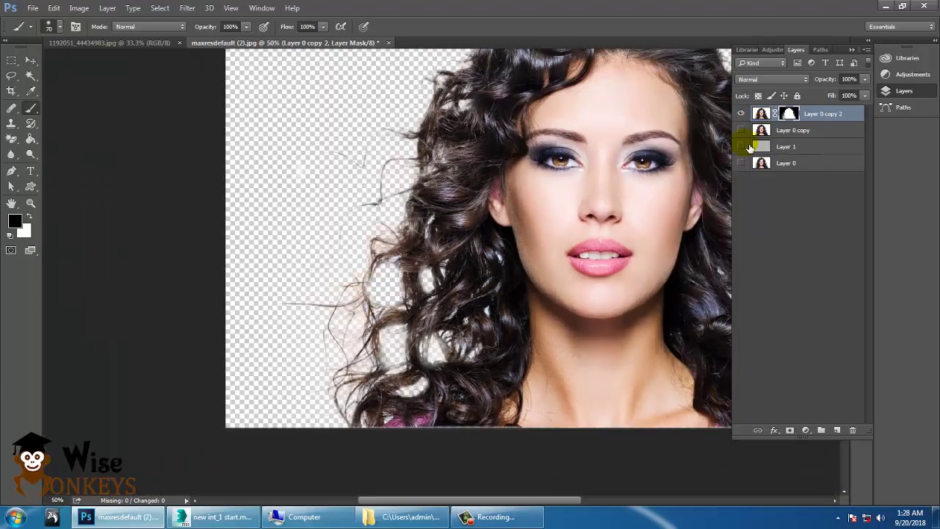
{"action": "key", "text": "ctrl+plus"}
{"action": "key", "text": "ctrl+plus"}
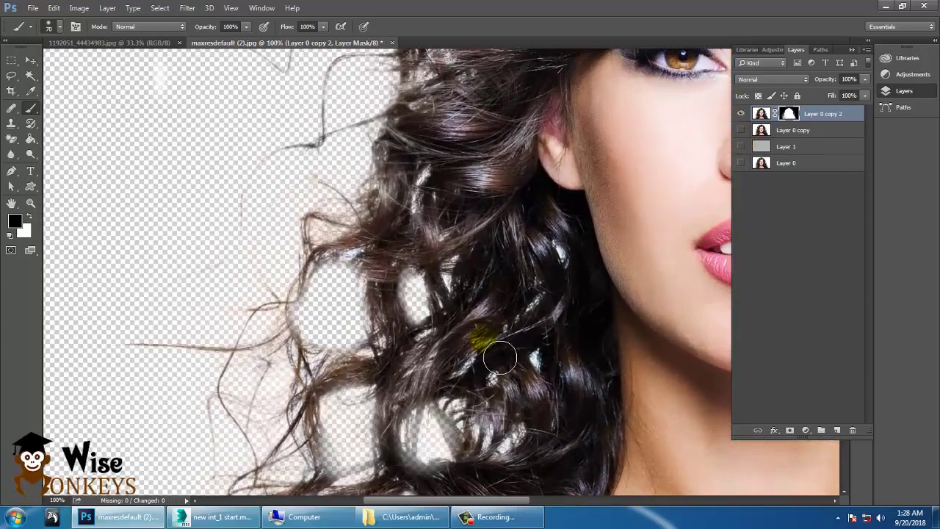
Step: Mask out the stray wisps above the large gap beside the left curls, and go over to the right-side curls
{"action": "mouse_move", "coordinate": [351, 206]}
{"action": "left_mouse_down"}
{"action": "mouse_move", "coordinate": [283, 222]}
{"action": "mouse_move", "coordinate": [313, 206]}
{"action": "mouse_move", "coordinate": [320, 230]}
{"action": "mouse_move", "coordinate": [363, 203]}
{"action": "mouse_move", "coordinate": [307, 262]}
{"action": "left_mouse_up"}
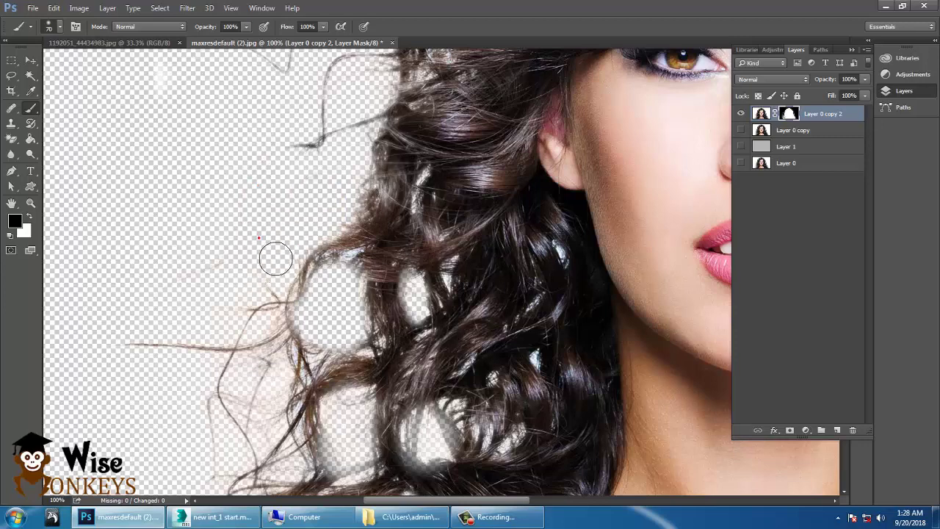
{"action": "left_click", "coordinate": [345, 267]}
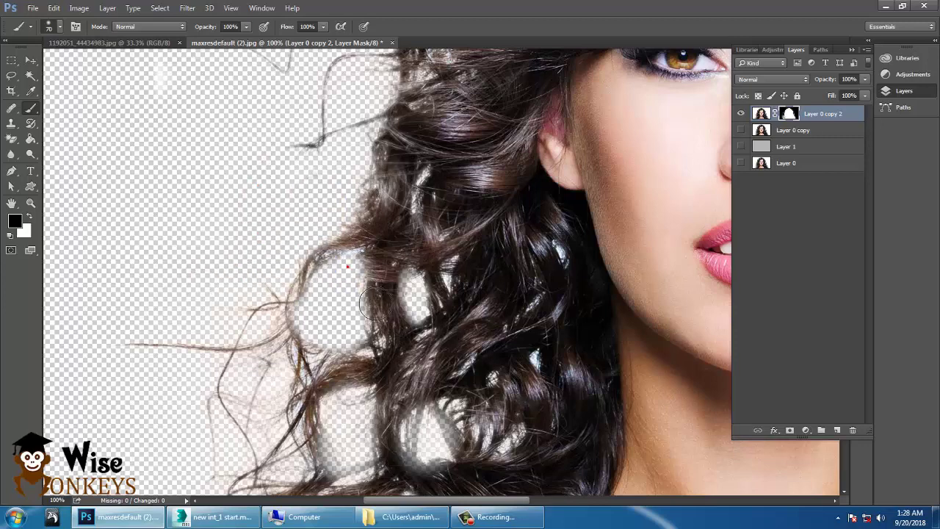
{"action": "left_click_drag", "start_coordinate": [474, 314], "coordinate": [359, 293]}
{"action": "left_click_drag", "start_coordinate": [632, 274], "coordinate": [331, 238]}
{"action": "left_click_drag", "start_coordinate": [566, 356], "coordinate": [683, 441]}
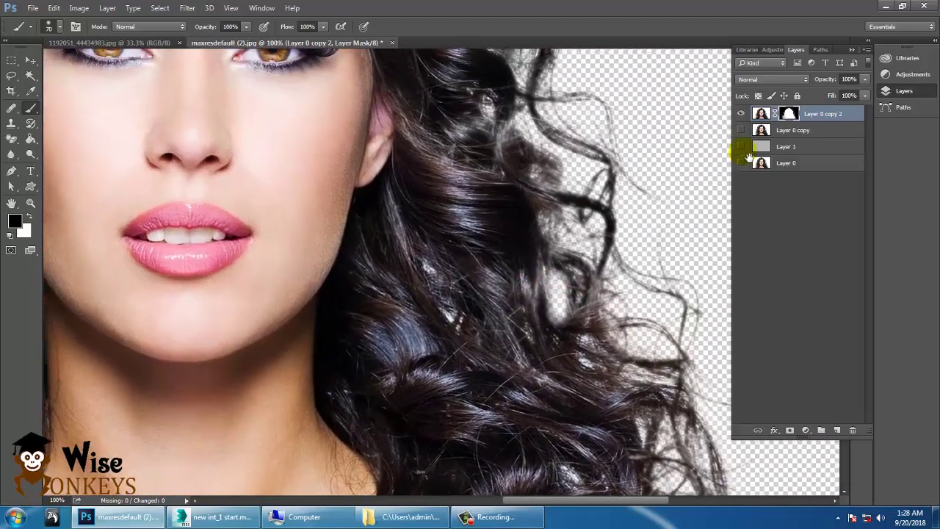
Step: Show the grey Layer 1 and paint out leftover smudges and specks around the woman on the mask with a size-400 brush
{"action": "left_click", "coordinate": [740, 146]}
{"action": "key", "text": "ctrl+minus"}
{"action": "key", "text": "ctrl+minus"}
{"action": "key", "text": "ctrl+minus"}
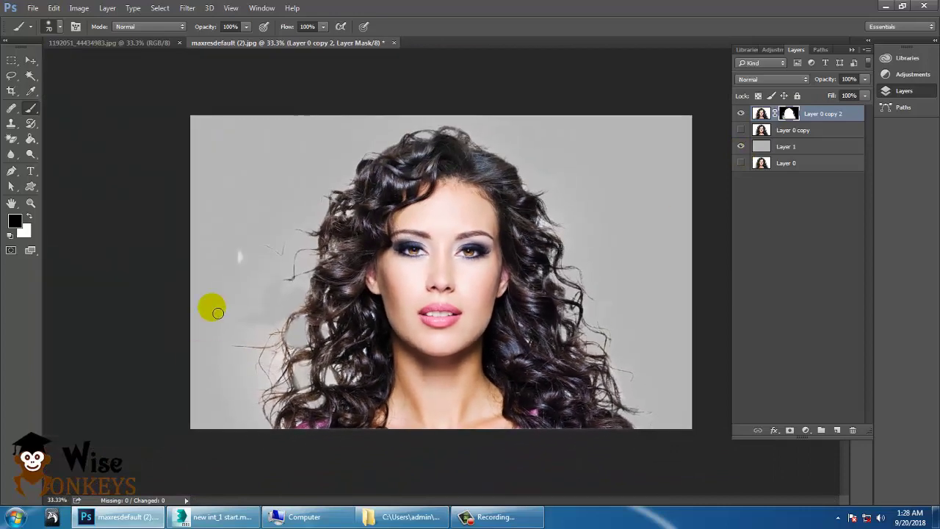
{"action": "key", "text": "bracketright"}
{"action": "key", "text": "bracketright"}
{"action": "key", "text": "bracketright"}
{"action": "key", "text": "bracketright"}
{"action": "key", "text": "bracketright"}
{"action": "key", "text": "bracketright"}
{"action": "key", "text": "bracketright"}
{"action": "mouse_move", "coordinate": [251, 263]}
{"action": "left_mouse_down"}
{"action": "mouse_move", "coordinate": [270, 311]}
{"action": "mouse_move", "coordinate": [257, 289]}
{"action": "mouse_move", "coordinate": [245, 212]}
{"action": "mouse_move", "coordinate": [310, 122]}
{"action": "mouse_move", "coordinate": [337, 125]}
{"action": "left_mouse_up"}
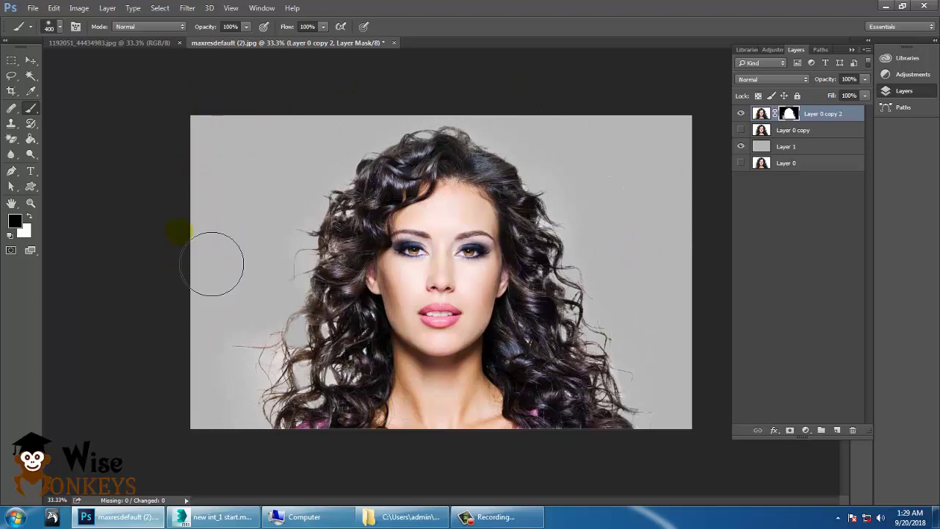
{"action": "left_click_drag", "start_coordinate": [236, 440], "coordinate": [233, 445]}
Step: Toggle the grey Layer 1 off and on to compare the whole cutout against transparency and the backdrop
{"action": "left_click", "coordinate": [791, 155]}
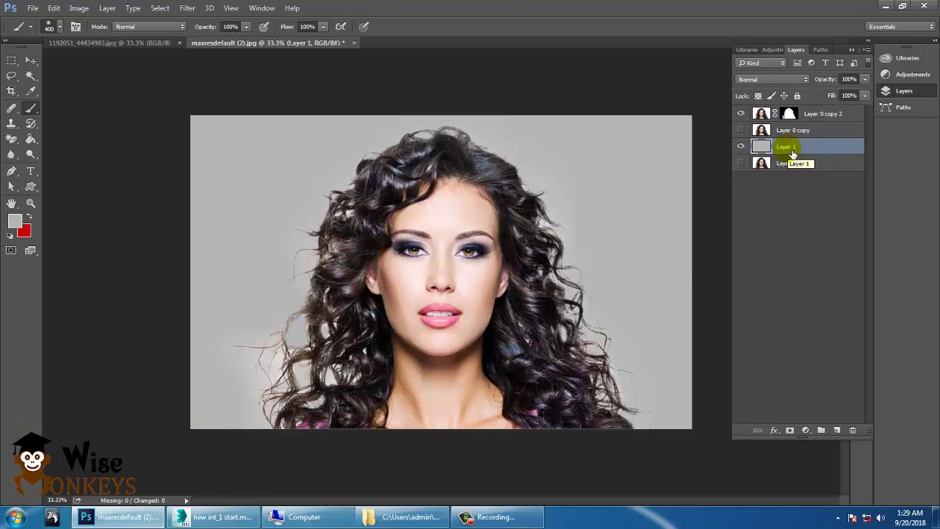
{"action": "left_click", "coordinate": [741, 147]}
{"action": "left_click", "coordinate": [741, 148]}
{"action": "left_click", "coordinate": [742, 147]}
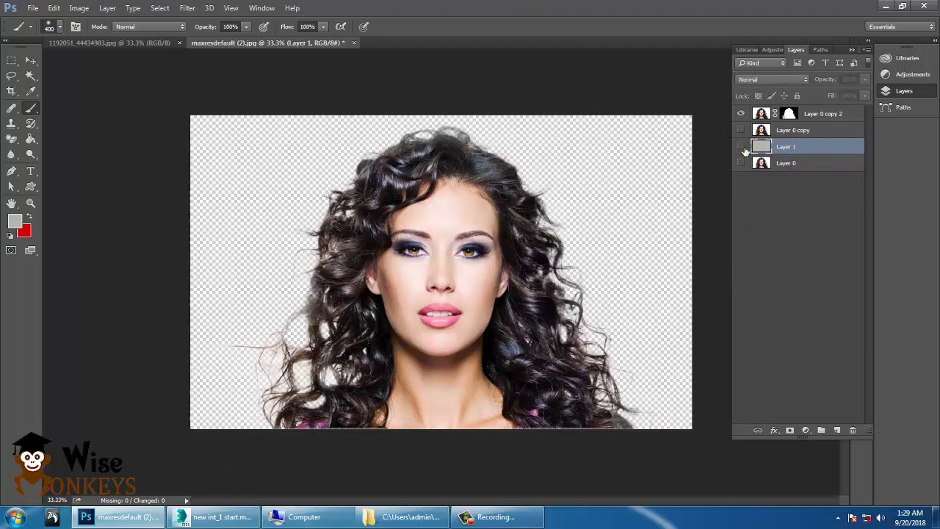
{"action": "left_click", "coordinate": [741, 148]}
{"action": "left_click", "coordinate": [742, 148]}
{"action": "left_click", "coordinate": [741, 147]}
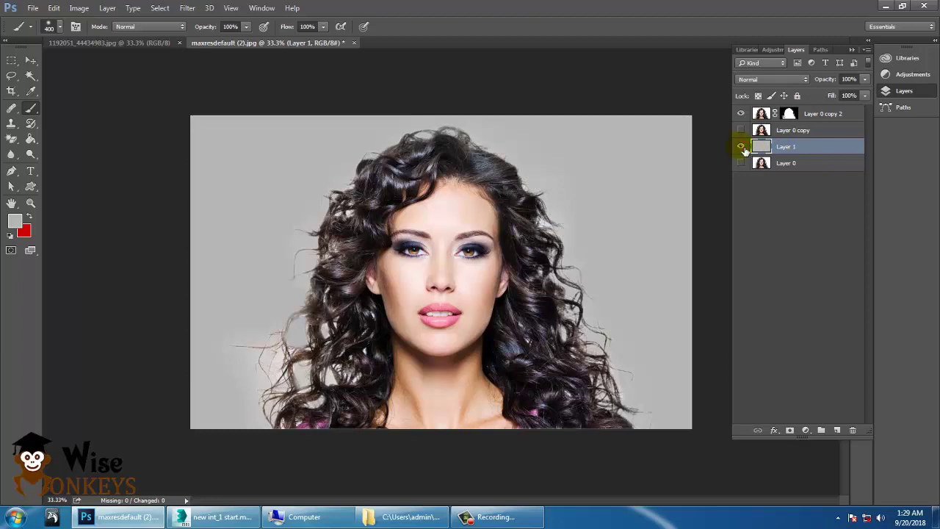
Step: Start opening another image and look through the files and folders on the Desktop
{"action": "left_click", "coordinate": [33, 8]}
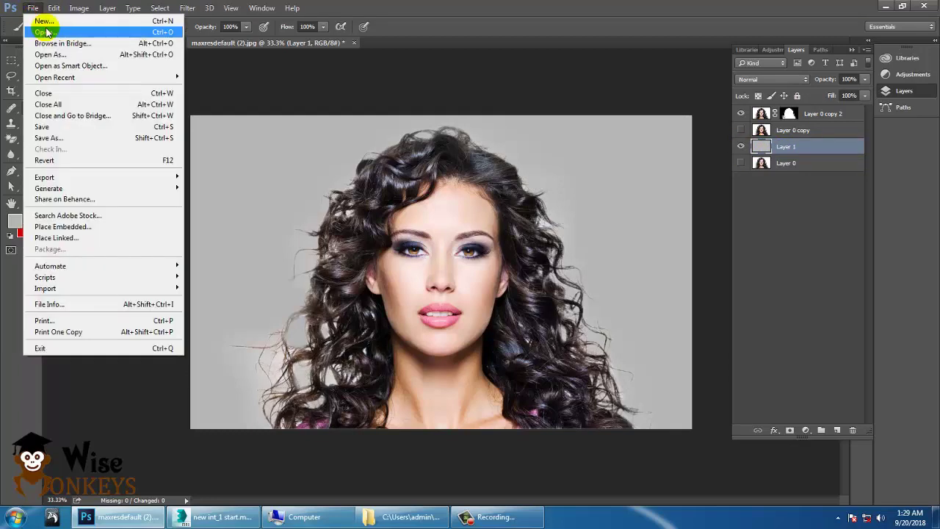
{"action": "left_click", "coordinate": [43, 30]}
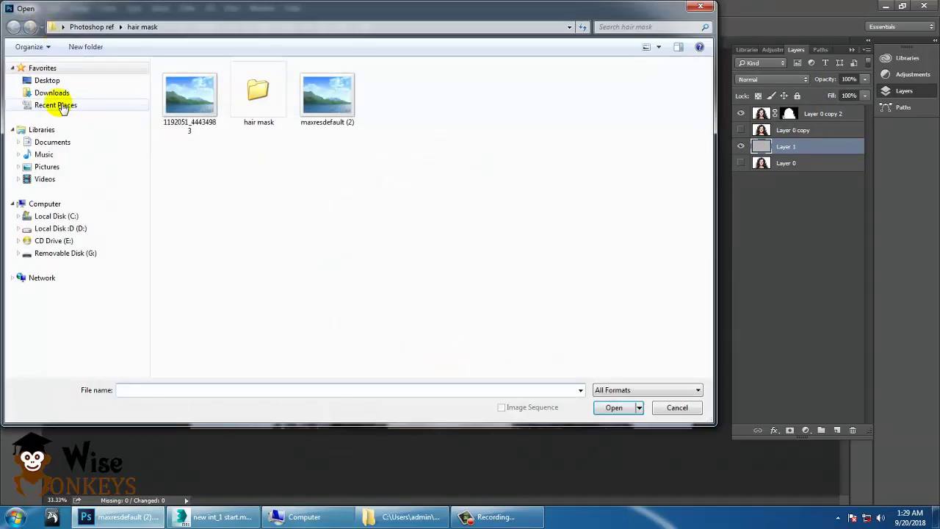
{"action": "left_click", "coordinate": [48, 81]}
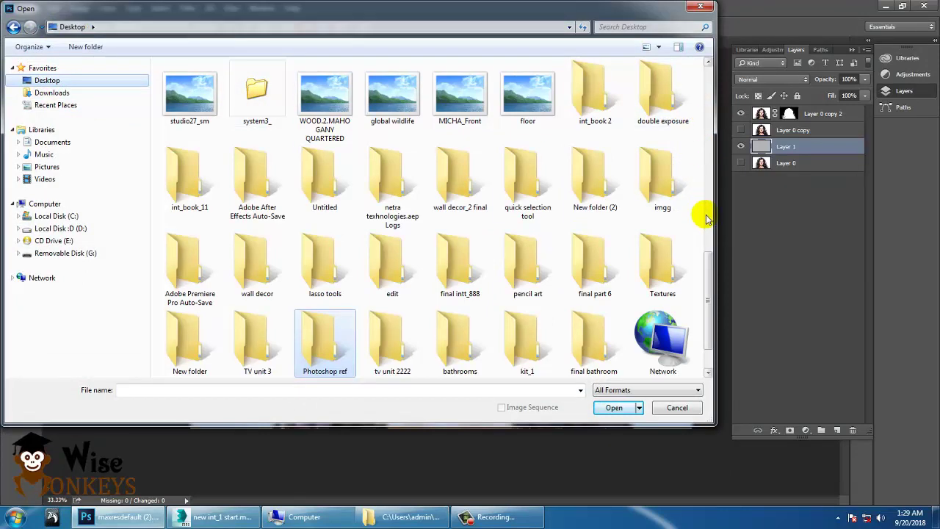
{"action": "scroll", "coordinate": [709, 268], "scroll_direction": "up", "scroll_amount": 3}
{"action": "left_click_drag", "start_coordinate": [713, 248], "coordinate": [710, 206]}
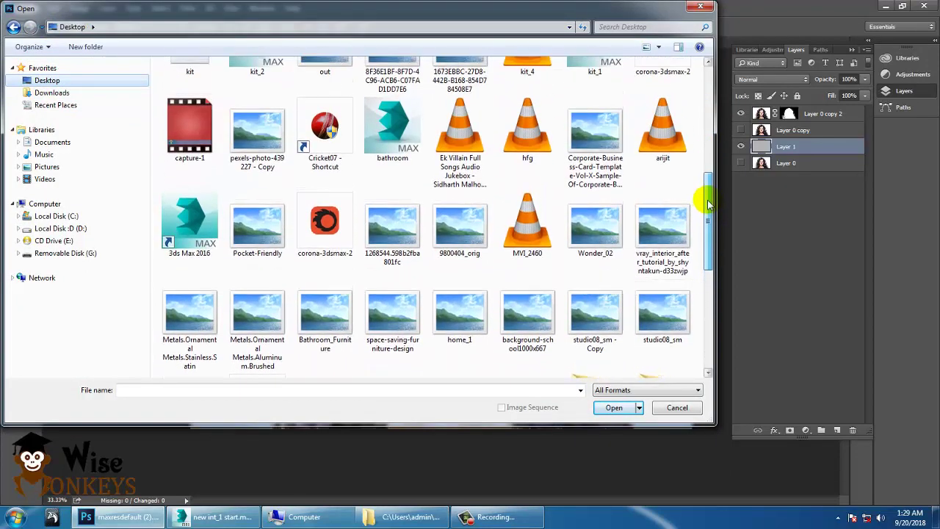
Step: Browse on Local Disk D to the Scenics folder inside Kayo's Texture lib folder
{"action": "left_click", "coordinate": [80, 228]}
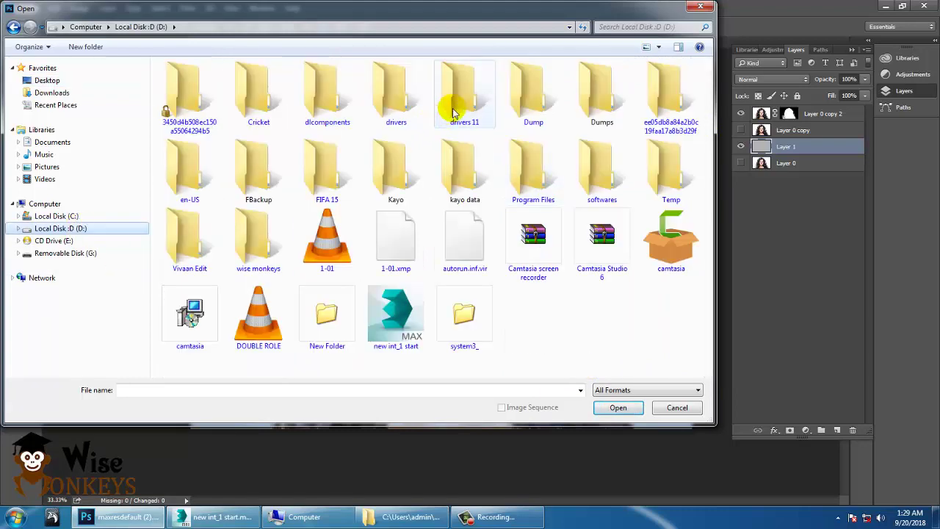
{"action": "left_click", "coordinate": [481, 108]}
{"action": "double_click", "coordinate": [393, 172]}
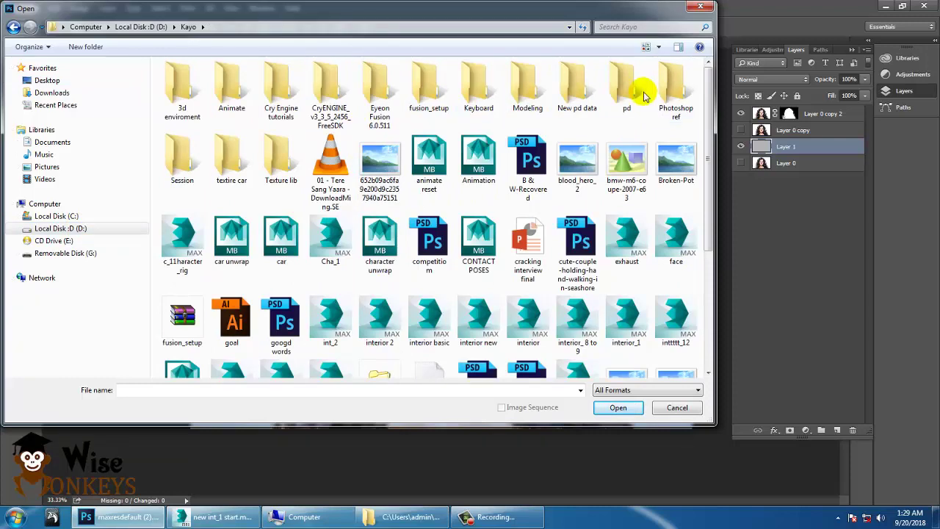
{"action": "double_click", "coordinate": [286, 158]}
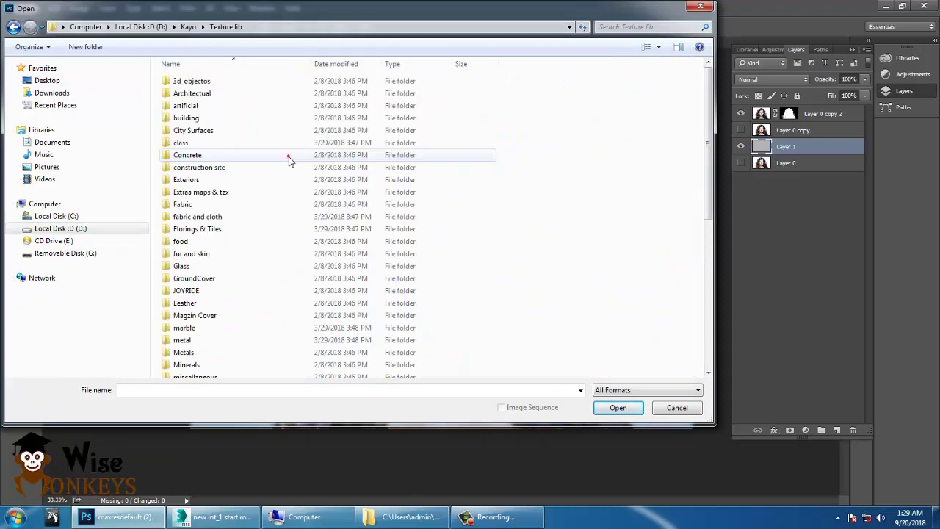
{"action": "left_click", "coordinate": [238, 169]}
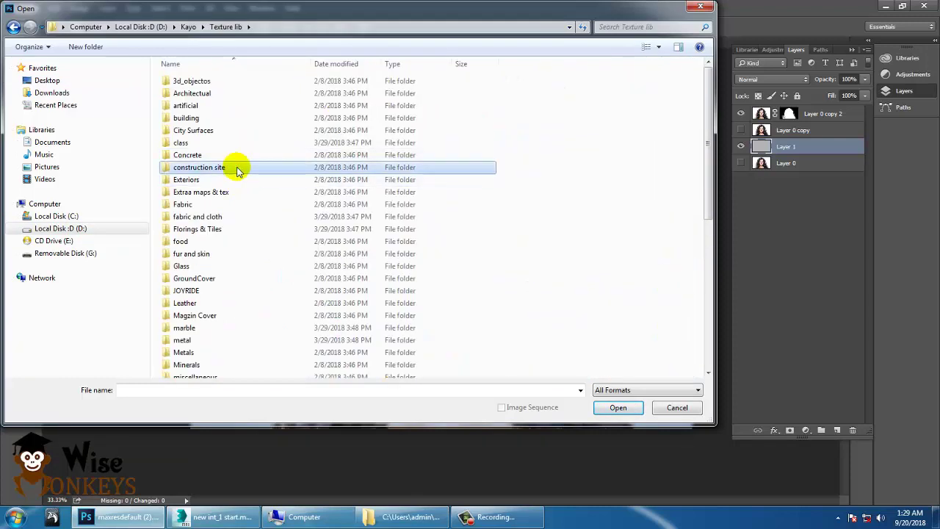
{"action": "key", "text": "s"}
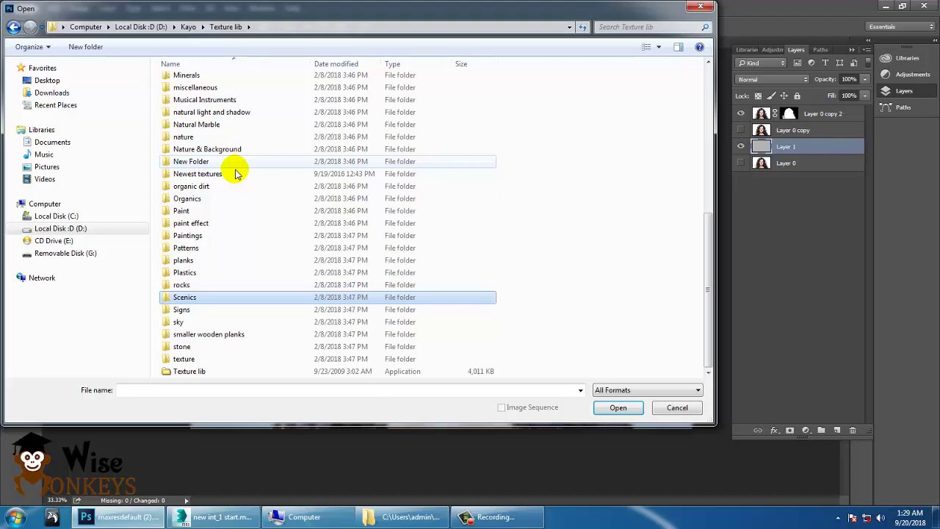
{"action": "double_click", "coordinate": [203, 303]}
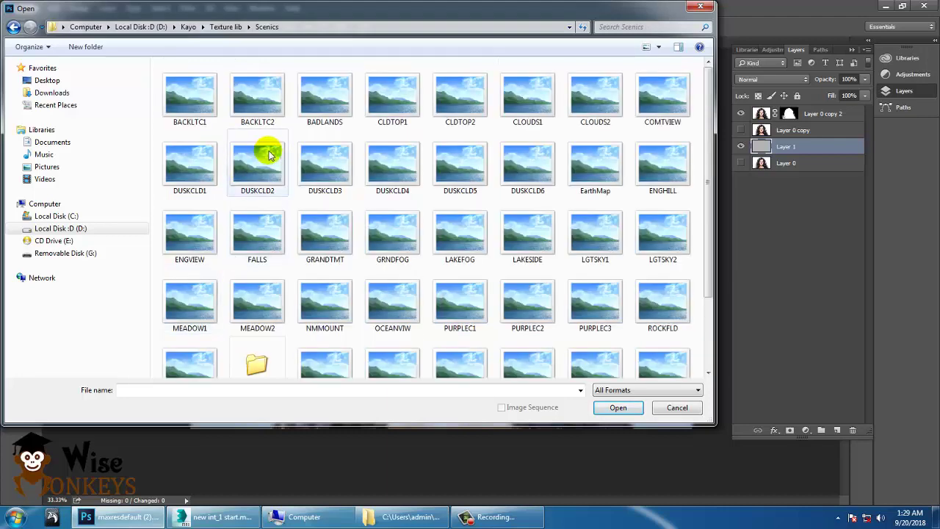
Step: Preview the DUSKCLD2 to DUSKCLD5 images in Windows Photo Viewer and return to the file selection
{"action": "left_click", "coordinate": [266, 151]}
{"action": "right_click", "coordinate": [269, 151]}
{"action": "left_click", "coordinate": [308, 175]}
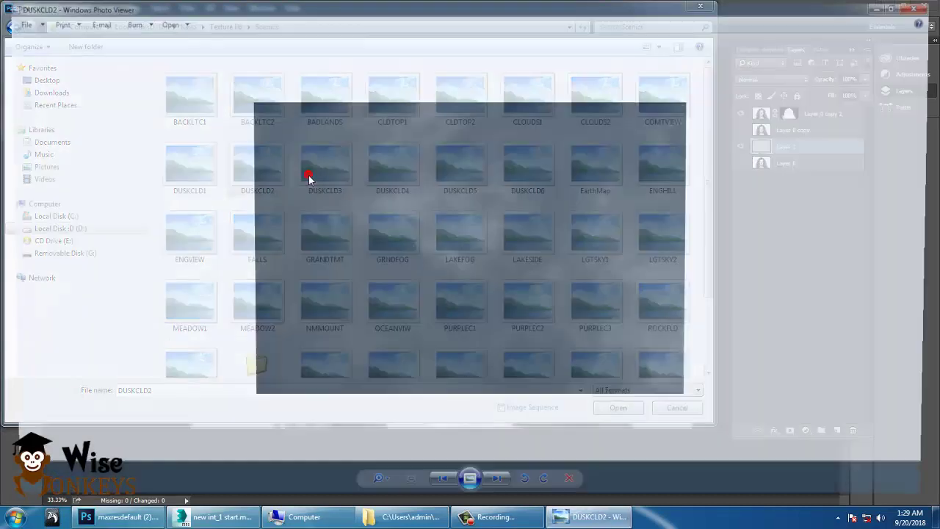
{"action": "key", "text": "Right"}
{"action": "key", "text": "Right"}
{"action": "key", "text": "Right"}
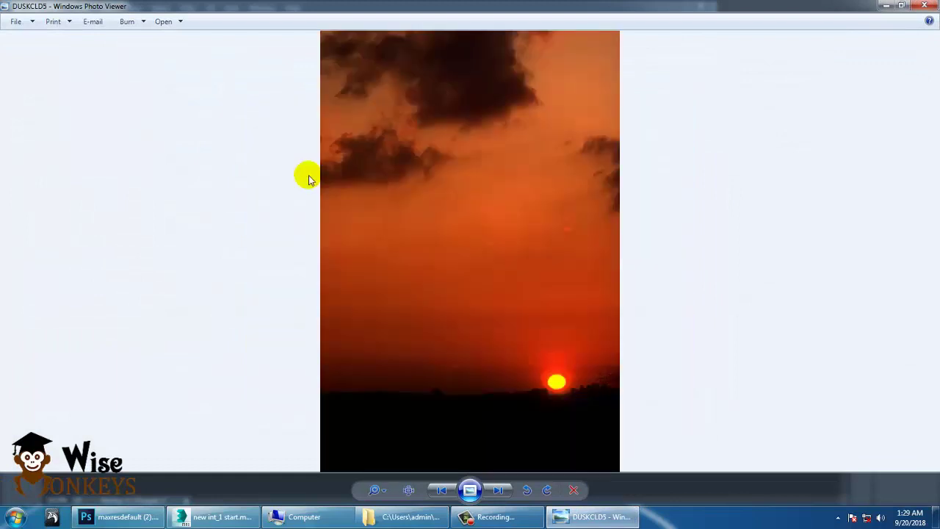
{"action": "key", "text": "Left"}
{"action": "key", "text": "Left"}
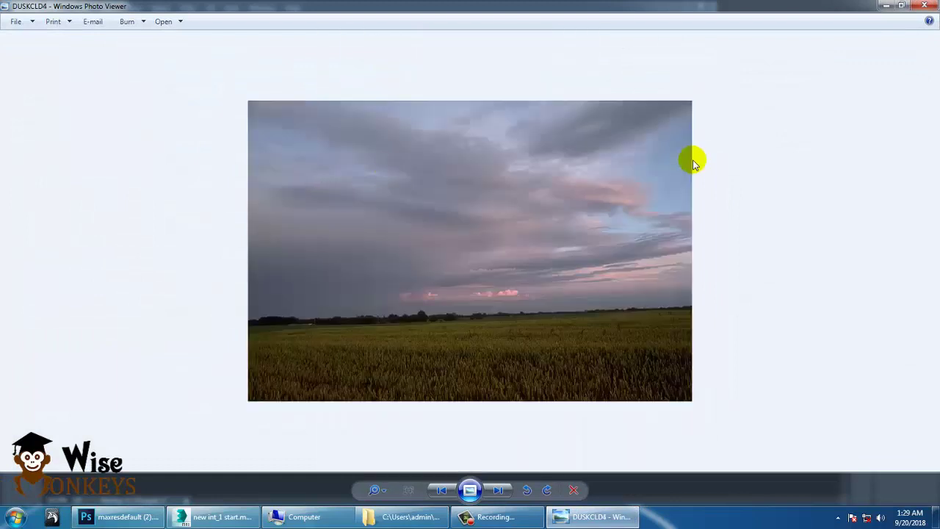
{"action": "left_click", "coordinate": [927, 6]}
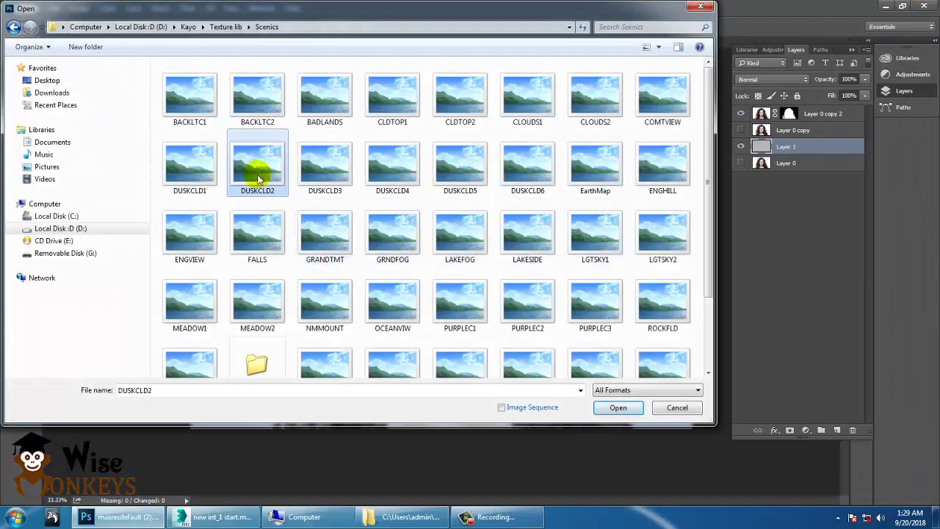
Step: Open DUSKCLD4 and convert its locked Background into a regular layer
{"action": "right_click", "coordinate": [383, 156]}
{"action": "left_click", "coordinate": [447, 178]}
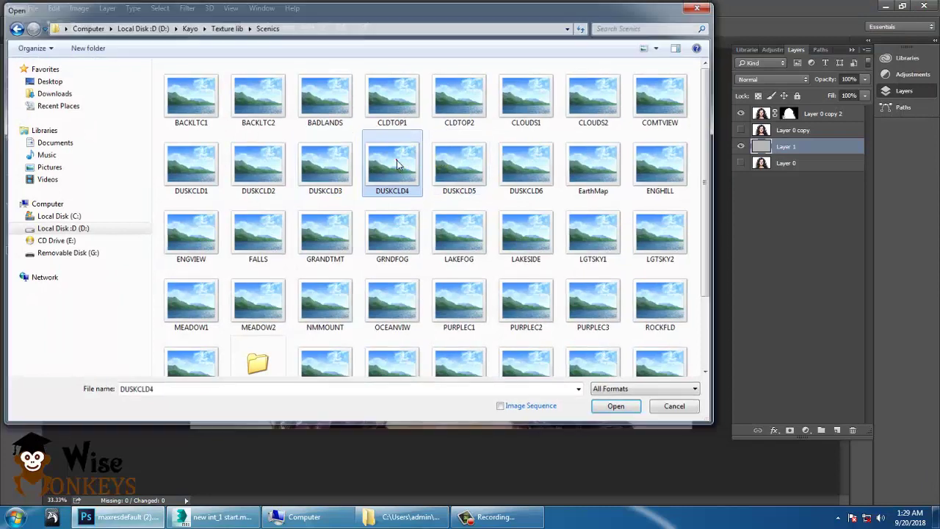
{"action": "double_click", "coordinate": [395, 162]}
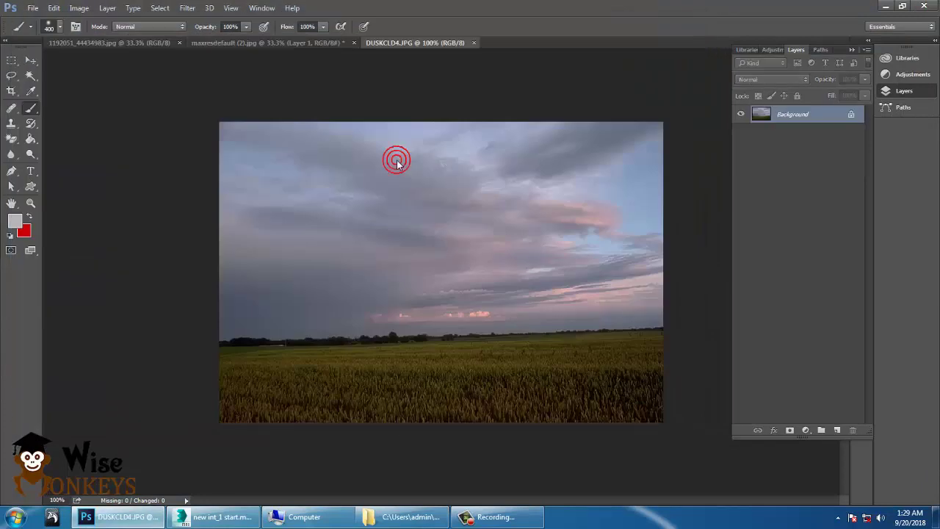
{"action": "double_click", "coordinate": [812, 116]}
{"action": "left_click", "coordinate": [577, 159]}
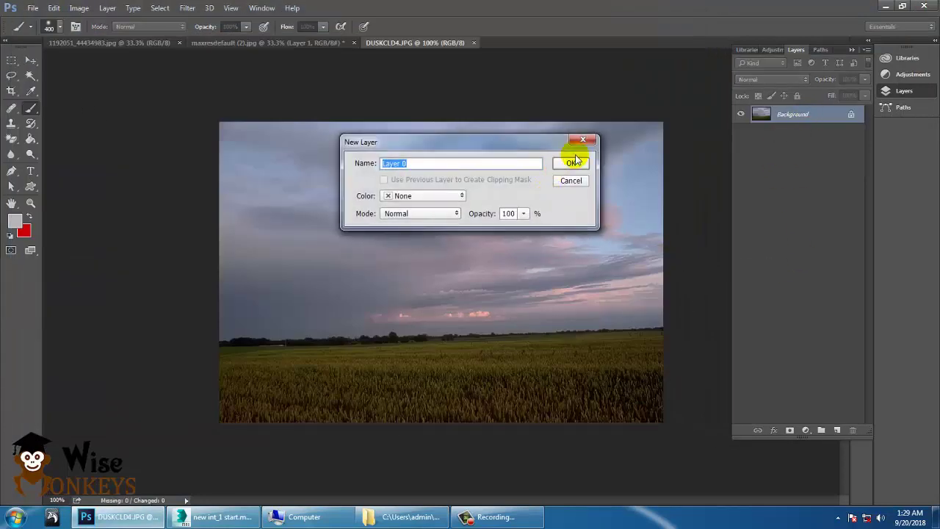
Step: Bring the dusk field picture into the maxresdefault (2) document as the topmost layer, and hide the grey Layer 1
{"action": "left_click", "coordinate": [30, 61]}
{"action": "left_click_drag", "start_coordinate": [417, 257], "coordinate": [155, 43]}
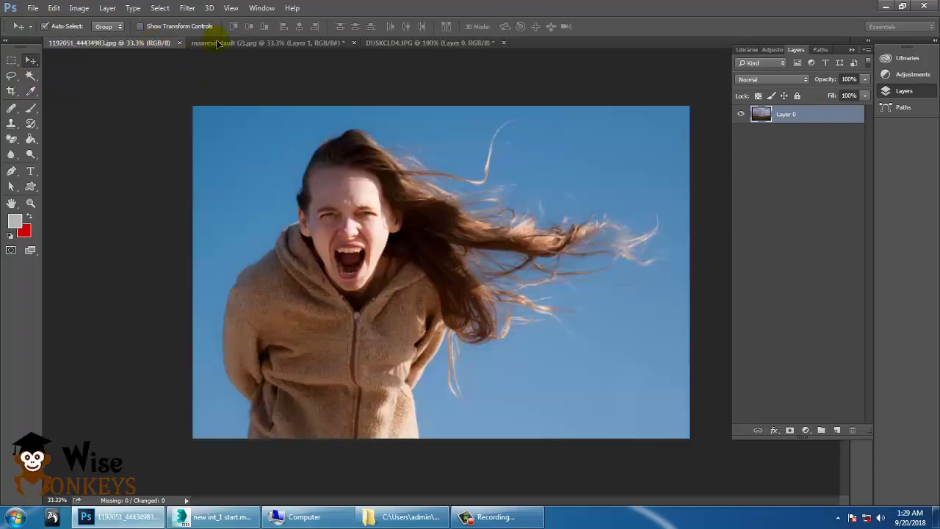
{"action": "left_click_drag", "start_coordinate": [217, 42], "coordinate": [470, 287]}
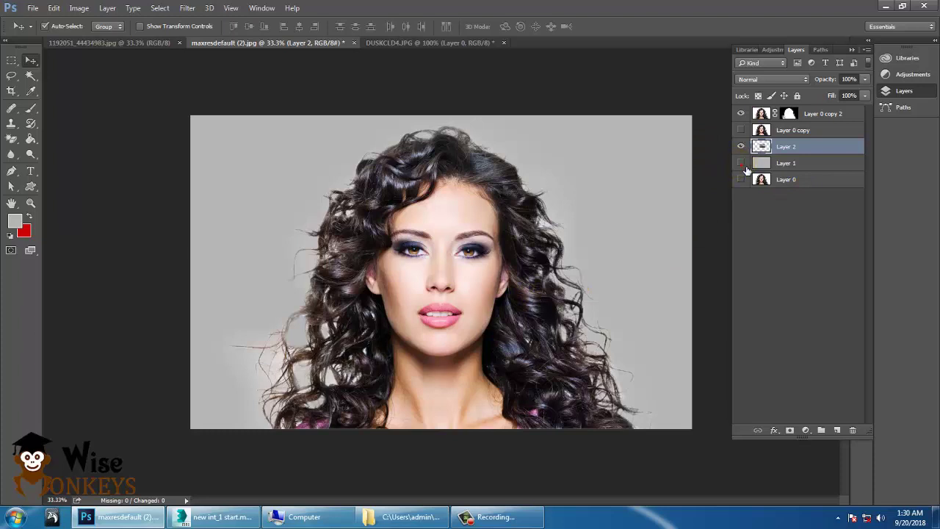
{"action": "left_click_drag", "start_coordinate": [804, 150], "coordinate": [793, 115]}
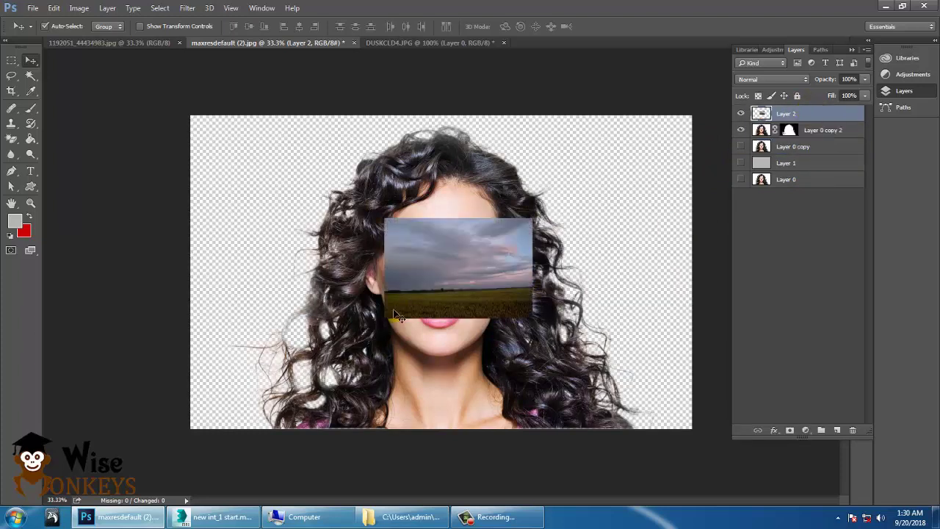
Step: Scale the dusk field picture to cover the whole canvas and place its layer behind the woman, directly beneath the grey Layer 1
{"action": "left_click_drag", "start_coordinate": [444, 279], "coordinate": [388, 276]}
{"action": "key", "text": "ctrl+t"}
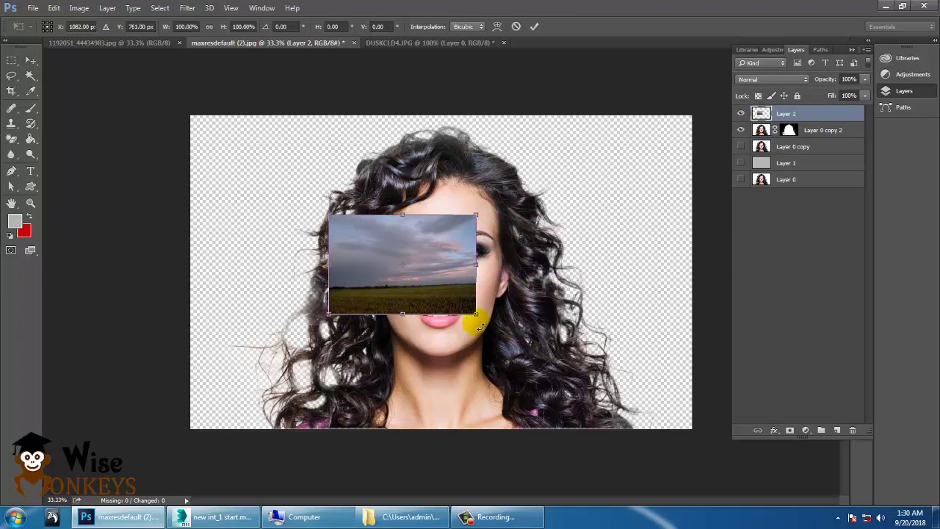
{"action": "left_click_drag", "start_coordinate": [479, 318], "coordinate": [674, 448]}
{"action": "left_click_drag", "start_coordinate": [487, 345], "coordinate": [505, 342]}
{"action": "key", "text": "Return"}
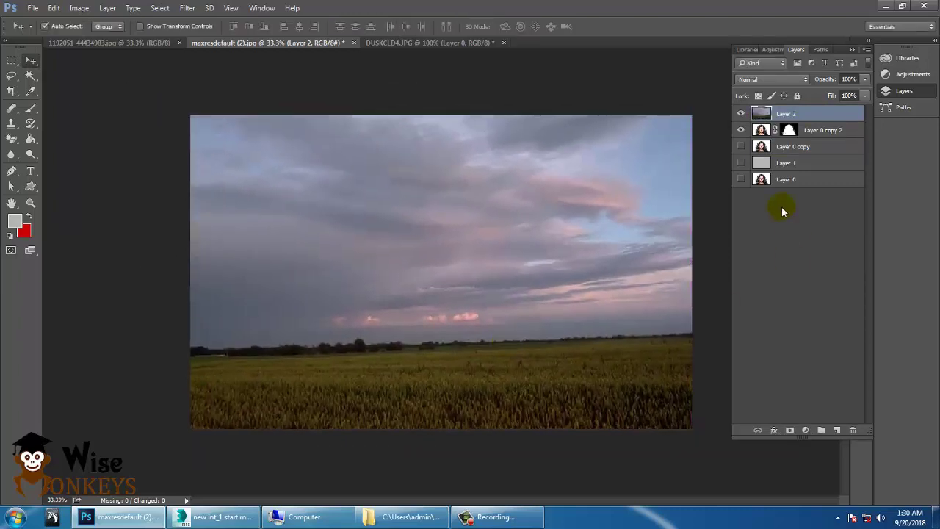
{"action": "left_click_drag", "start_coordinate": [821, 121], "coordinate": [825, 169]}
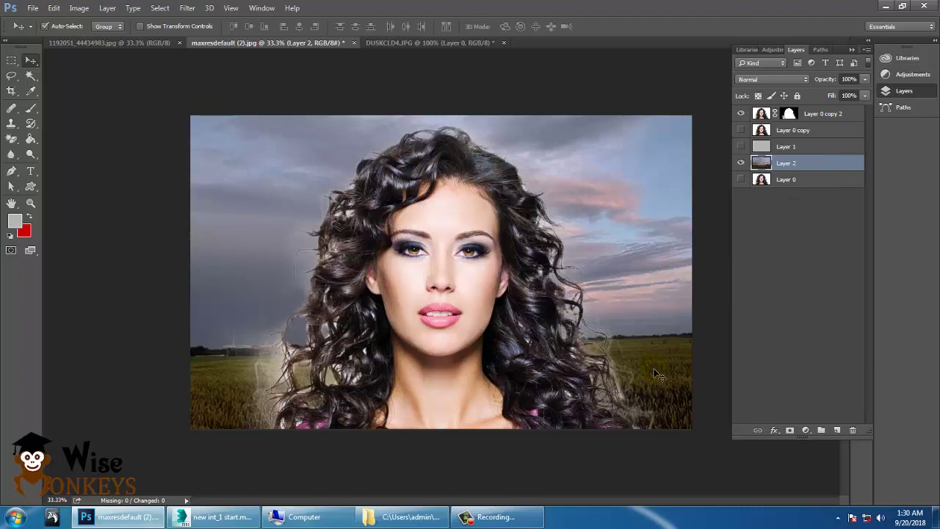
Step: Paint out the pale halo and stray wisps beside the left-side curls on the Layer 0 copy 2 mask with the size-400 brush
{"action": "key", "text": "ctrl+plus"}
{"action": "key", "text": "ctrl+plus"}
{"action": "left_click_drag", "start_coordinate": [212, 406], "coordinate": [441, 258]}
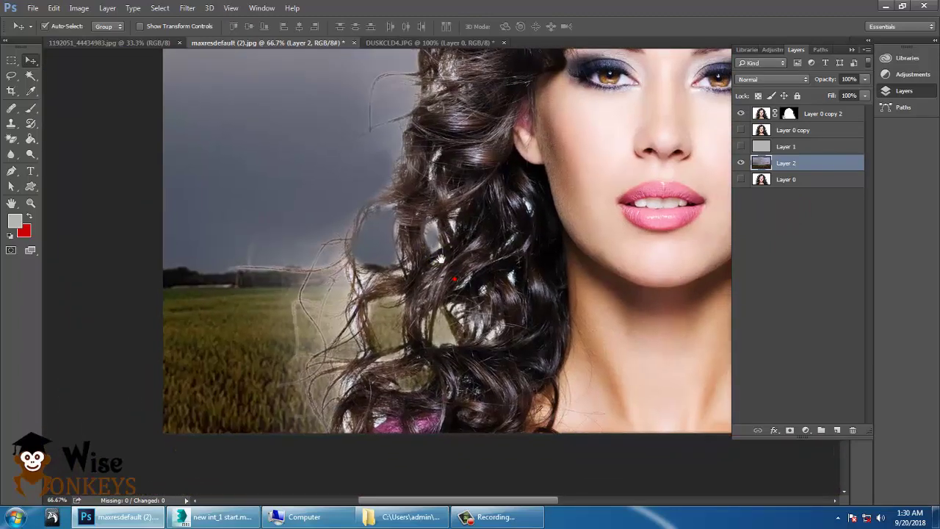
{"action": "left_click", "coordinate": [790, 115]}
{"action": "left_click", "coordinate": [30, 107]}
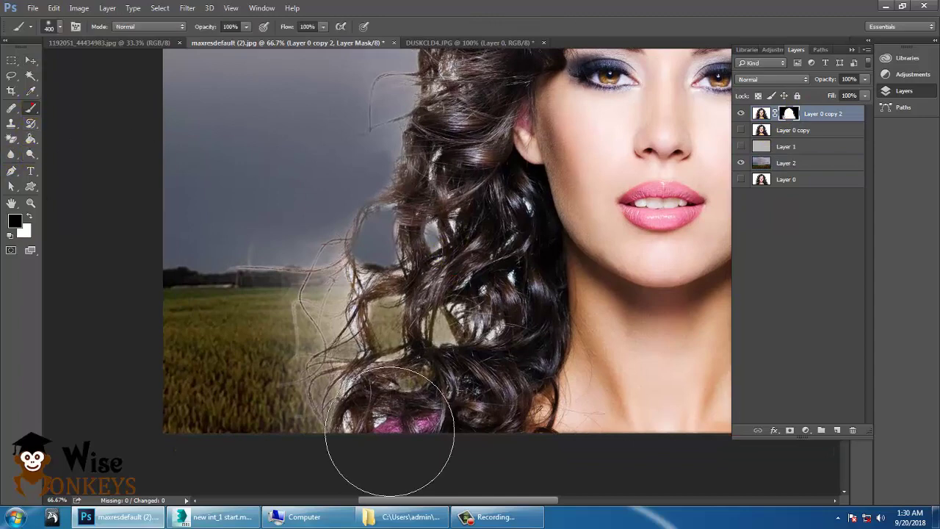
{"action": "mouse_move", "coordinate": [291, 225]}
{"action": "left_mouse_down"}
{"action": "mouse_move", "coordinate": [330, 345]}
{"action": "mouse_move", "coordinate": [345, 444]}
{"action": "mouse_move", "coordinate": [330, 422]}
{"action": "mouse_move", "coordinate": [393, 296]}
{"action": "mouse_move", "coordinate": [361, 290]}
{"action": "mouse_move", "coordinate": [377, 371]}
{"action": "mouse_move", "coordinate": [360, 424]}
{"action": "mouse_move", "coordinate": [399, 367]}
{"action": "mouse_move", "coordinate": [394, 184]}
{"action": "mouse_move", "coordinate": [406, 141]}
{"action": "left_mouse_up"}
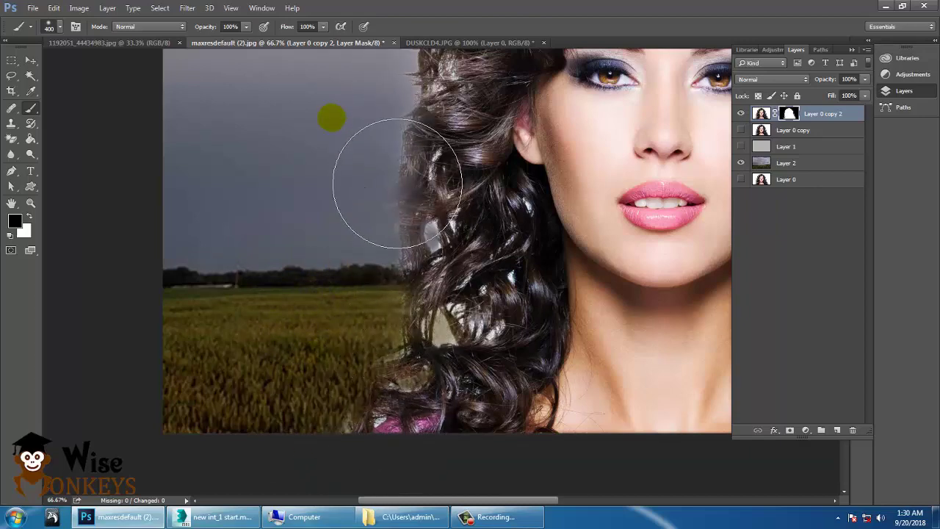
{"action": "left_click_drag", "start_coordinate": [371, 193], "coordinate": [350, 340]}
{"action": "mouse_move", "coordinate": [409, 221]}
{"action": "left_mouse_down"}
{"action": "mouse_move", "coordinate": [389, 272]}
{"action": "mouse_move", "coordinate": [289, 286]}
{"action": "left_mouse_up"}
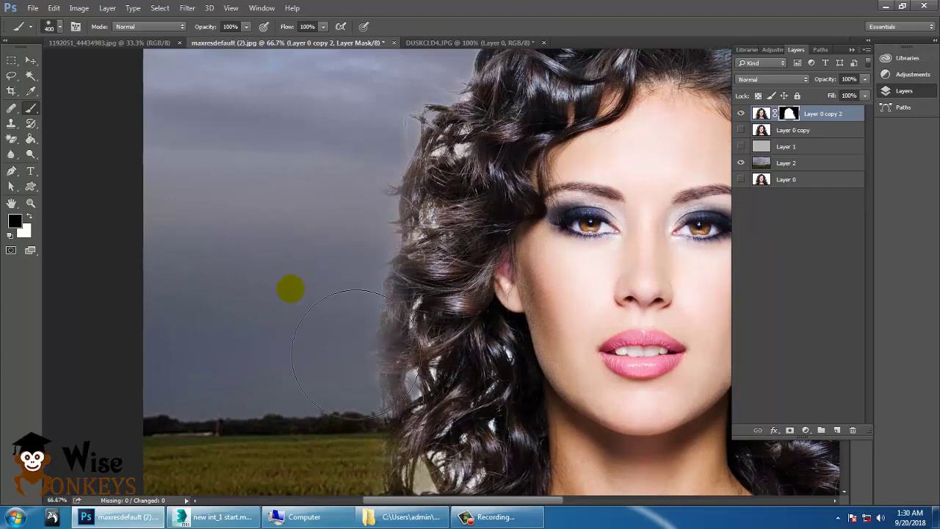
Step: Raise the brush hardness, reduce its size to 200, and target the Layer 0 copy 2 mask at the right-side curls
{"action": "left_click", "coordinate": [49, 27]}
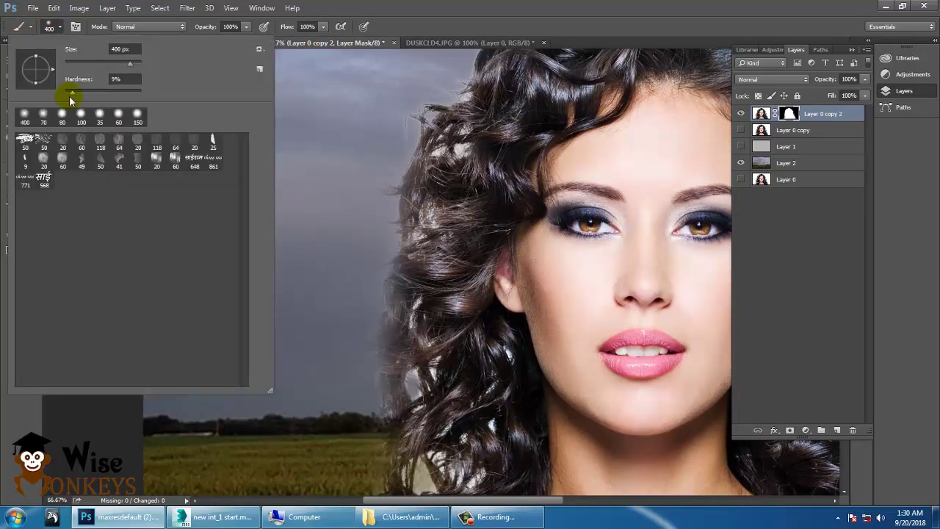
{"action": "left_click_drag", "start_coordinate": [71, 92], "coordinate": [93, 94]}
{"action": "left_click", "coordinate": [807, 267]}
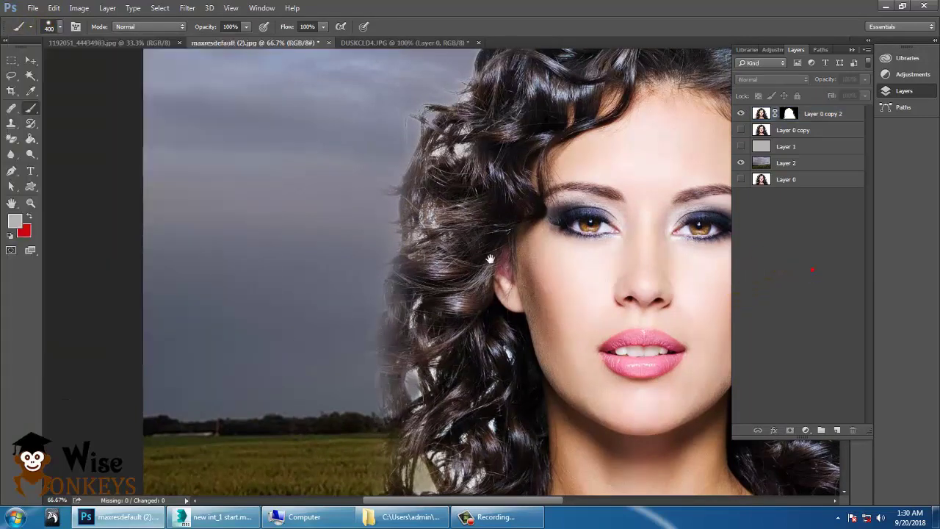
{"action": "left_click_drag", "start_coordinate": [491, 259], "coordinate": [230, 249]}
{"action": "left_click_drag", "start_coordinate": [319, 258], "coordinate": [122, 183]}
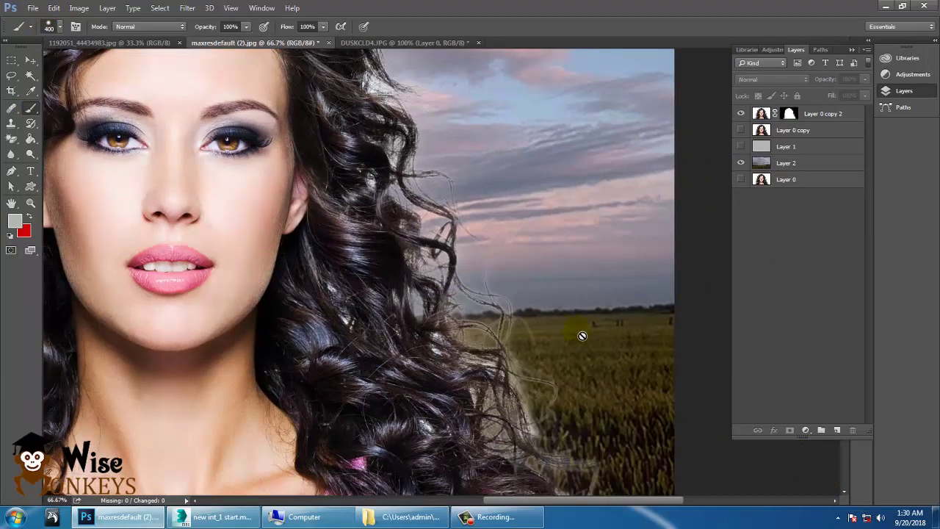
{"action": "left_click", "coordinate": [787, 115]}
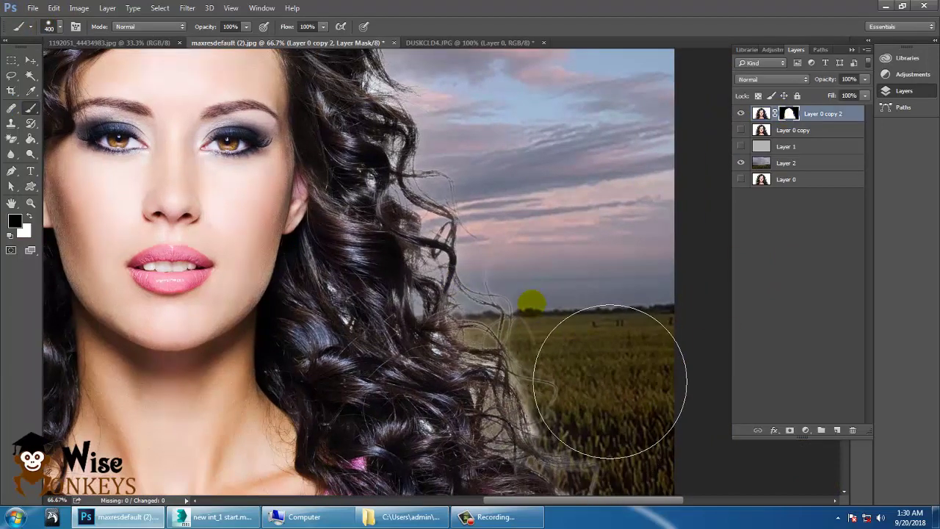
{"action": "key", "text": "bracketleft"}
{"action": "key", "text": "bracketleft"}
Step: Mask out the pale halo and stray wisps along the right-side curls and the outer edge of the upper left curls
{"action": "mouse_move", "coordinate": [504, 301]}
{"action": "left_mouse_down"}
{"action": "mouse_move", "coordinate": [570, 413]}
{"action": "mouse_move", "coordinate": [583, 458]}
{"action": "mouse_move", "coordinate": [625, 506]}
{"action": "mouse_move", "coordinate": [556, 451]}
{"action": "mouse_move", "coordinate": [514, 279]}
{"action": "mouse_move", "coordinate": [555, 424]}
{"action": "left_mouse_up"}
{"action": "key", "text": "ctrl+z"}
{"action": "mouse_move", "coordinate": [520, 302]}
{"action": "left_mouse_down"}
{"action": "mouse_move", "coordinate": [514, 386]}
{"action": "mouse_move", "coordinate": [595, 497]}
{"action": "mouse_move", "coordinate": [528, 367]}
{"action": "mouse_move", "coordinate": [541, 295]}
{"action": "mouse_move", "coordinate": [545, 305]}
{"action": "left_mouse_up"}
{"action": "mouse_move", "coordinate": [567, 455]}
{"action": "left_mouse_down"}
{"action": "mouse_move", "coordinate": [532, 364]}
{"action": "mouse_move", "coordinate": [585, 520]}
{"action": "left_mouse_up"}
{"action": "key", "text": "space"}
{"action": "left_click_drag", "start_coordinate": [502, 348], "coordinate": [575, 526]}
{"action": "left_click_drag", "start_coordinate": [502, 313], "coordinate": [626, 388]}
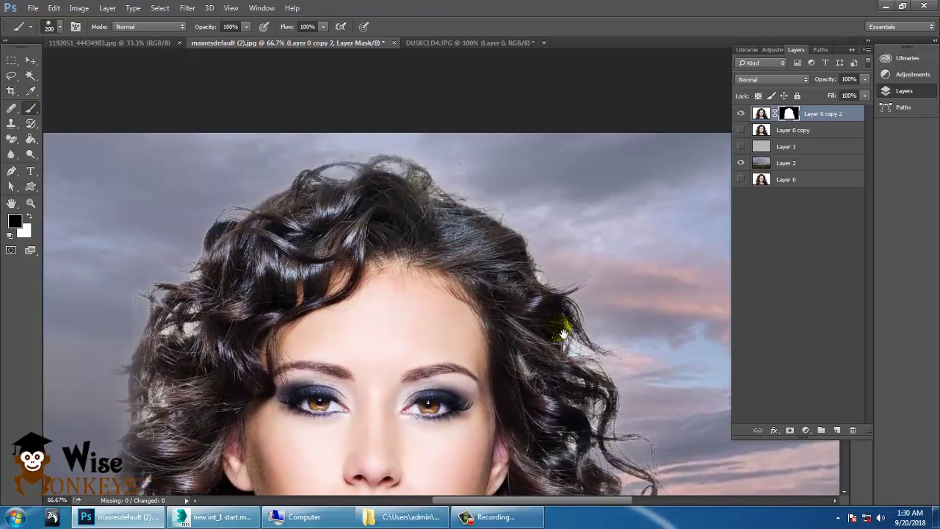
{"action": "left_click_drag", "start_coordinate": [285, 229], "coordinate": [501, 142]}
{"action": "mouse_move", "coordinate": [359, 127]}
{"action": "left_mouse_down"}
{"action": "mouse_move", "coordinate": [311, 253]}
{"action": "mouse_move", "coordinate": [329, 267]}
{"action": "left_mouse_up"}
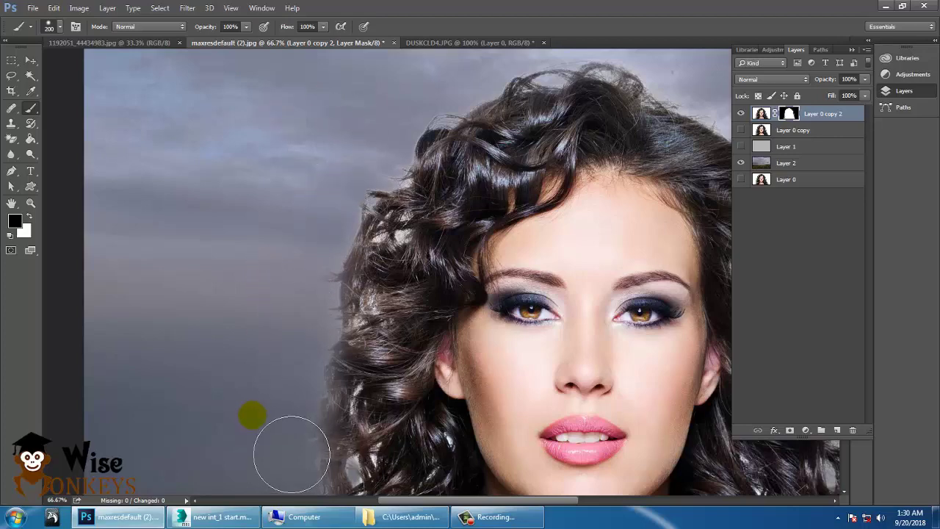
Step: Reduce the brush size to 60 and try masking out the bright gap in the upper left curls at 100% opacity
{"action": "key", "text": "ctrl+plus"}
{"action": "key", "text": "ctrl+plus"}
{"action": "key", "text": "bracketleft"}
{"action": "key", "text": "bracketleft"}
{"action": "key", "text": "bracketleft"}
{"action": "key", "text": "bracketleft"}
{"action": "key", "text": "bracketleft"}
{"action": "key", "text": "bracketleft"}
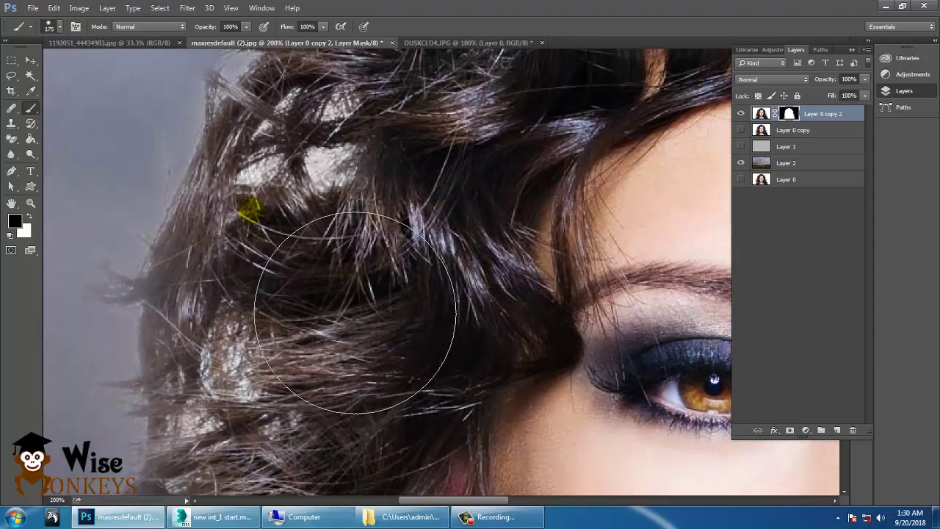
{"action": "key", "text": "bracketleft"}
{"action": "left_click", "coordinate": [328, 163]}
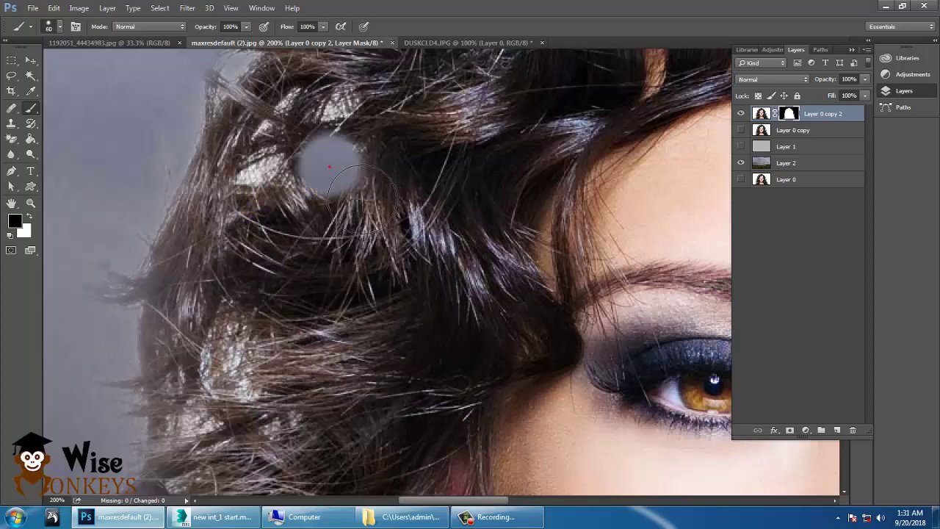
{"action": "key", "text": "ctrl+z"}
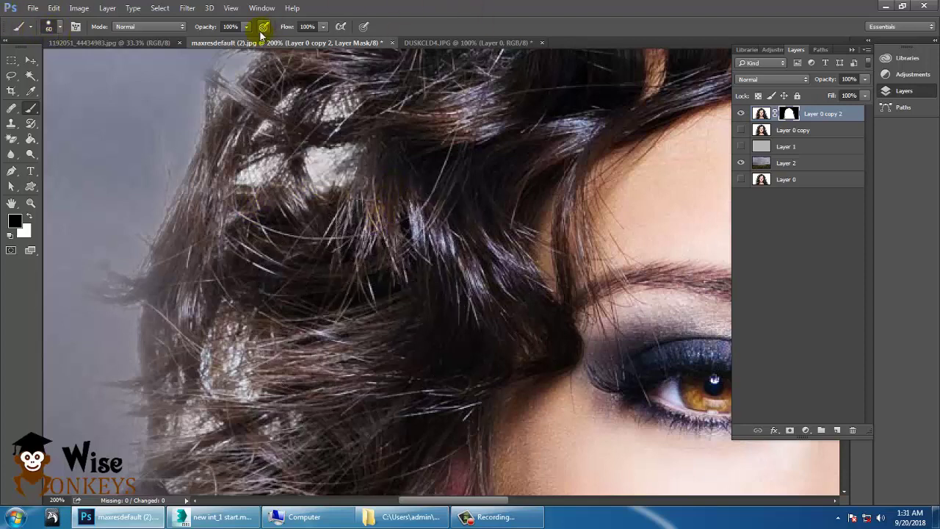
Step: Set the brush to 27% opacity and 28% flow, partly mask the bright gap in the upper left curls, and return to the whole image
{"action": "left_click", "coordinate": [322, 26]}
{"action": "left_click_drag", "start_coordinate": [322, 30], "coordinate": [306, 42]}
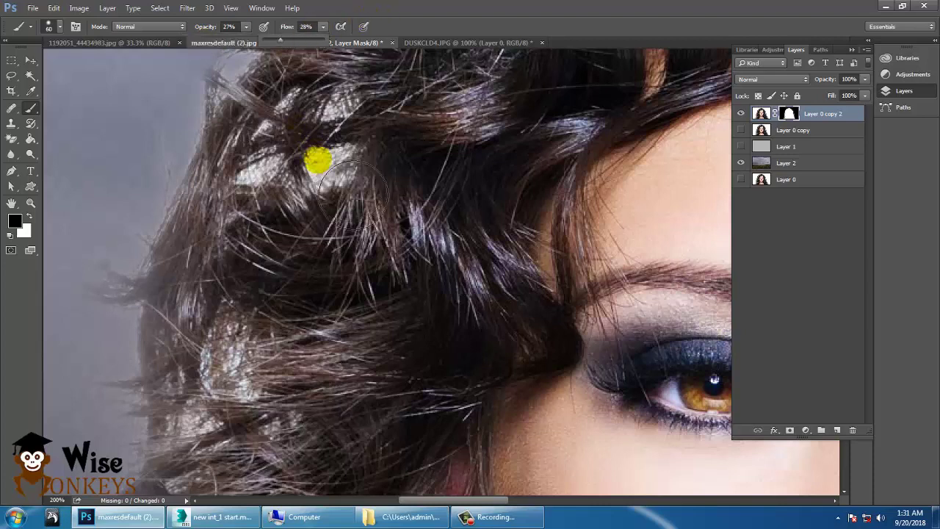
{"action": "left_click", "coordinate": [316, 157]}
{"action": "mouse_move", "coordinate": [361, 197]}
{"action": "left_mouse_down"}
{"action": "mouse_move", "coordinate": [315, 157]}
{"action": "mouse_move", "coordinate": [363, 154]}
{"action": "mouse_move", "coordinate": [328, 154]}
{"action": "mouse_move", "coordinate": [362, 187]}
{"action": "left_mouse_up"}
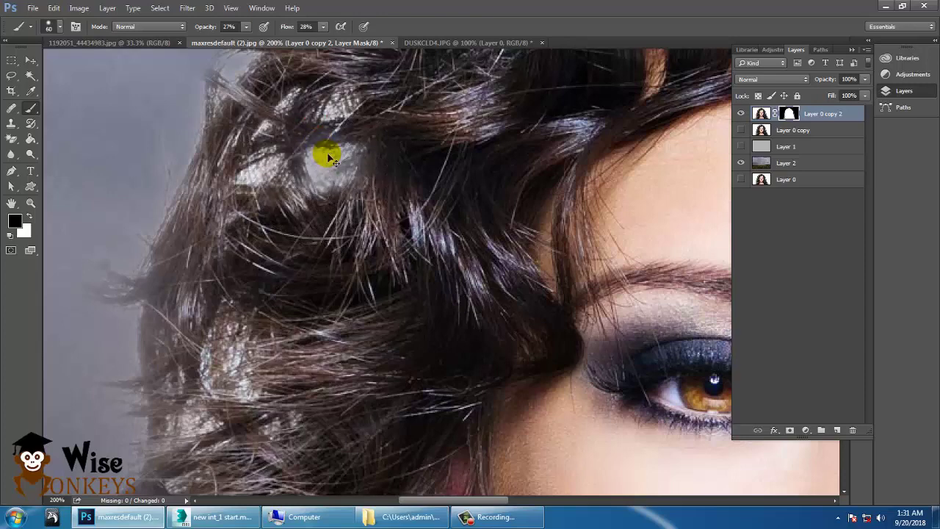
{"action": "key", "text": "ctrl+minus"}
{"action": "key", "text": "ctrl+minus"}
{"action": "key", "text": "ctrl+minus"}
{"action": "key", "text": "ctrl+minus"}
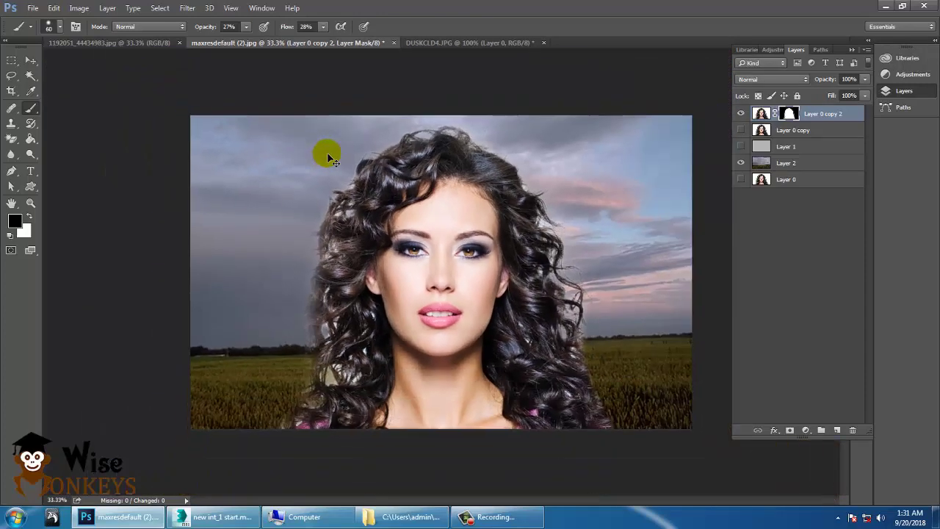
Step: Partly mask out the bright gaps and pale outer edge of the lower left curls on the Layer 0 copy 2 mask
{"action": "key", "text": "ctrl+plus"}
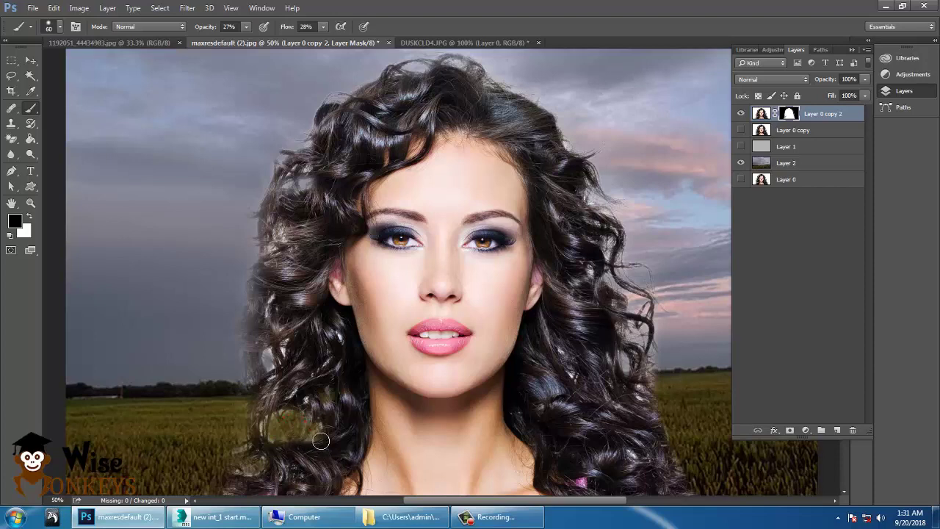
{"action": "left_click", "coordinate": [251, 341]}
{"action": "left_click_drag", "start_coordinate": [268, 358], "coordinate": [287, 359]}
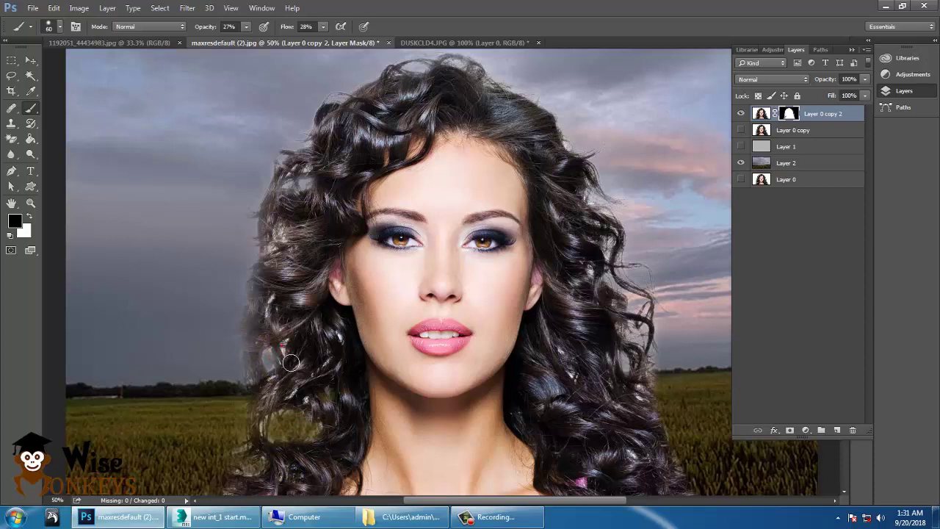
{"action": "left_click", "coordinate": [276, 299]}
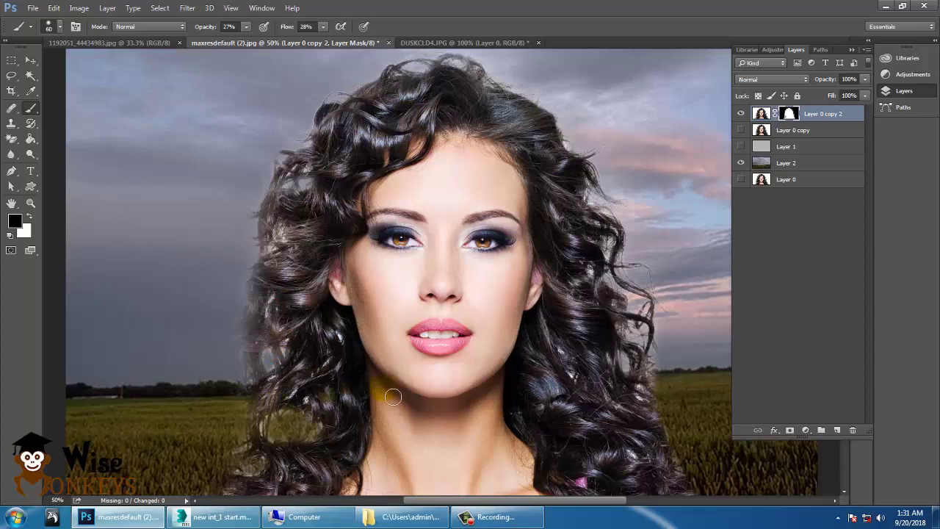
{"action": "left_click_drag", "start_coordinate": [553, 288], "coordinate": [469, 178]}
{"action": "left_click", "coordinate": [245, 309]}
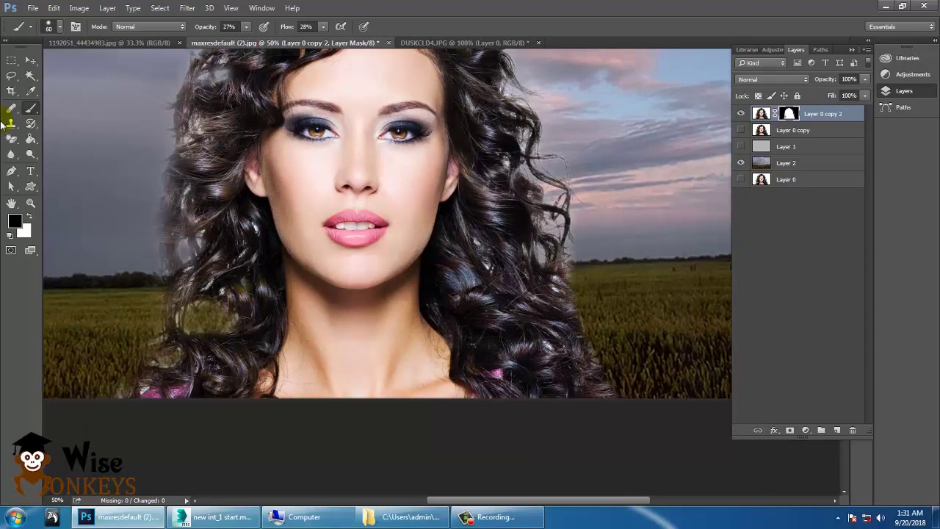
Step: Paint white on the mask to bring back faded hair in the lower left curls and the shoulder below them
{"action": "left_click", "coordinate": [28, 216]}
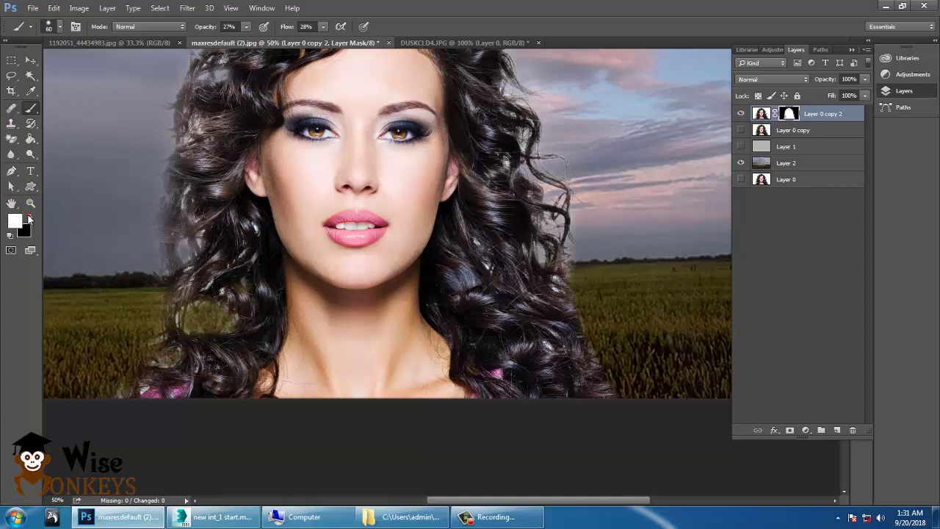
{"action": "mouse_move", "coordinate": [221, 317]}
{"action": "left_mouse_down"}
{"action": "mouse_move", "coordinate": [228, 345]}
{"action": "mouse_move", "coordinate": [229, 317]}
{"action": "mouse_move", "coordinate": [210, 351]}
{"action": "mouse_move", "coordinate": [215, 315]}
{"action": "mouse_move", "coordinate": [215, 337]}
{"action": "mouse_move", "coordinate": [225, 312]}
{"action": "mouse_move", "coordinate": [224, 327]}
{"action": "mouse_move", "coordinate": [205, 355]}
{"action": "mouse_move", "coordinate": [213, 344]}
{"action": "mouse_move", "coordinate": [158, 286]}
{"action": "mouse_move", "coordinate": [200, 177]}
{"action": "mouse_move", "coordinate": [181, 220]}
{"action": "mouse_move", "coordinate": [188, 176]}
{"action": "left_mouse_up"}
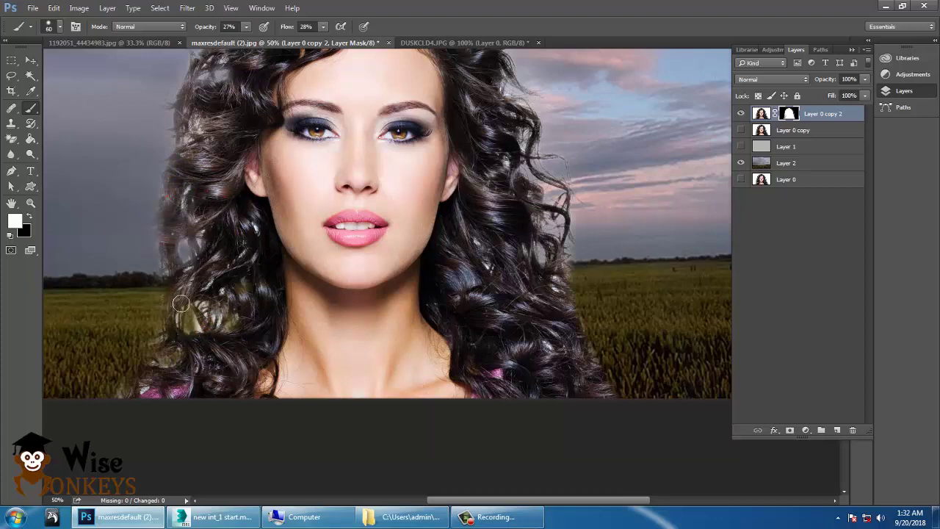
{"action": "mouse_move", "coordinate": [178, 344]}
{"action": "left_mouse_down"}
{"action": "mouse_move", "coordinate": [181, 388]}
{"action": "mouse_move", "coordinate": [160, 404]}
{"action": "mouse_move", "coordinate": [191, 395]}
{"action": "left_mouse_up"}
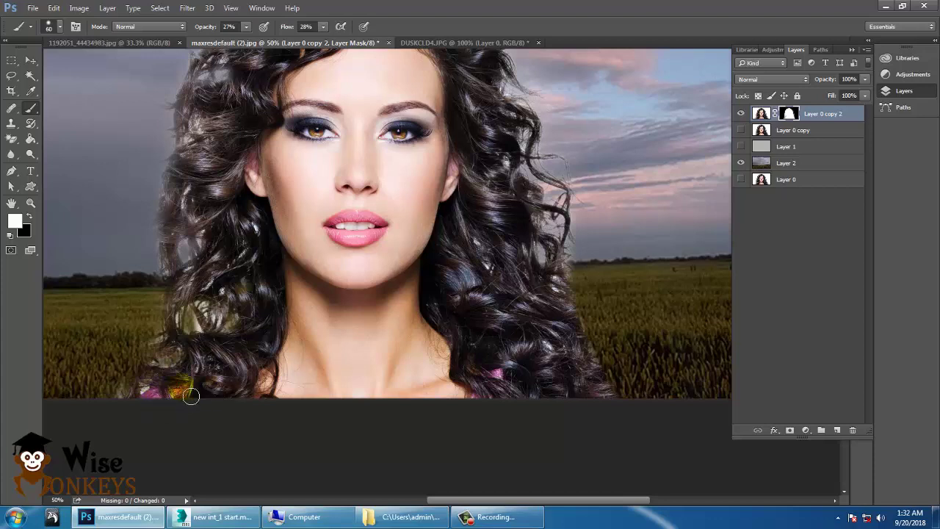
Step: Switch to black, reduce the brush size to 30, and mask out the bright gaps between the lower left curls
{"action": "left_click", "coordinate": [29, 215]}
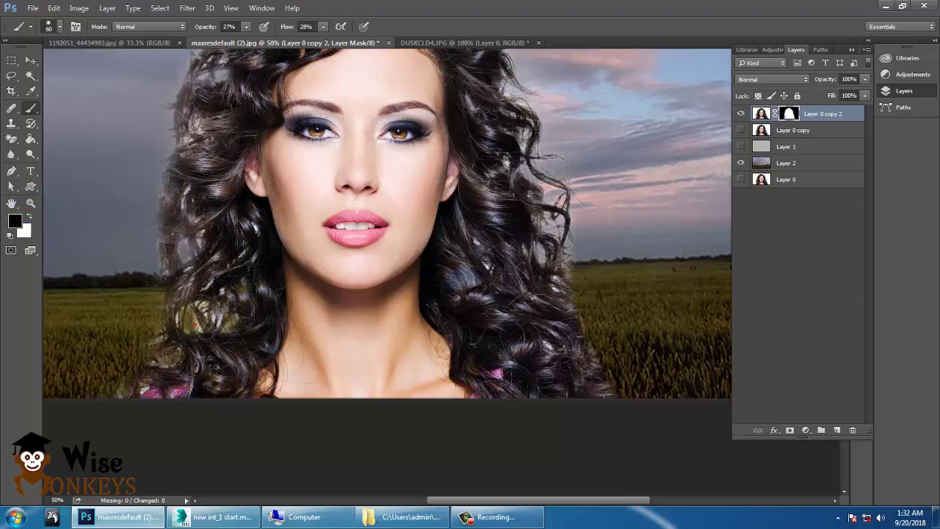
{"action": "mouse_move", "coordinate": [195, 324]}
{"action": "left_mouse_down"}
{"action": "mouse_move", "coordinate": [155, 336]}
{"action": "mouse_move", "coordinate": [190, 301]}
{"action": "mouse_move", "coordinate": [382, 299]}
{"action": "left_mouse_up"}
{"action": "key", "text": "ctrl+plus"}
{"action": "key", "text": "ctrl+plus"}
{"action": "key", "text": "bracketleft"}
{"action": "key", "text": "bracketleft"}
{"action": "key", "text": "bracketleft"}
{"action": "key", "text": "bracketleft"}
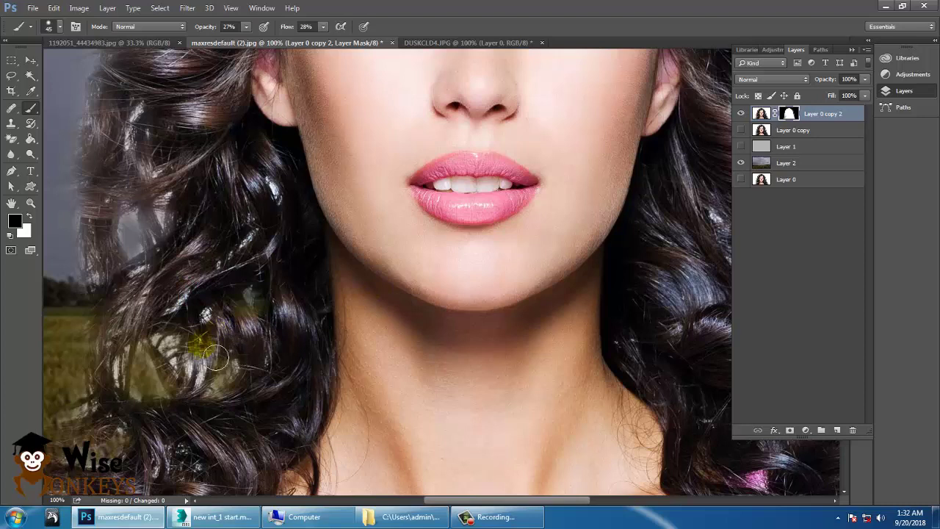
{"action": "mouse_move", "coordinate": [169, 350]}
{"action": "left_mouse_down"}
{"action": "mouse_move", "coordinate": [185, 374]}
{"action": "mouse_move", "coordinate": [165, 346]}
{"action": "left_mouse_up"}
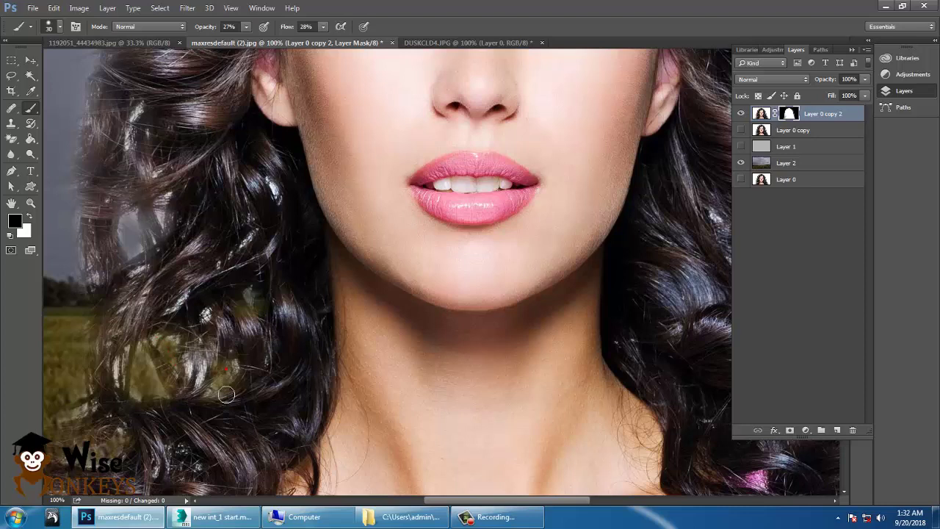
{"action": "left_click_drag", "start_coordinate": [138, 229], "coordinate": [144, 254]}
{"action": "left_click_drag", "start_coordinate": [98, 416], "coordinate": [88, 420]}
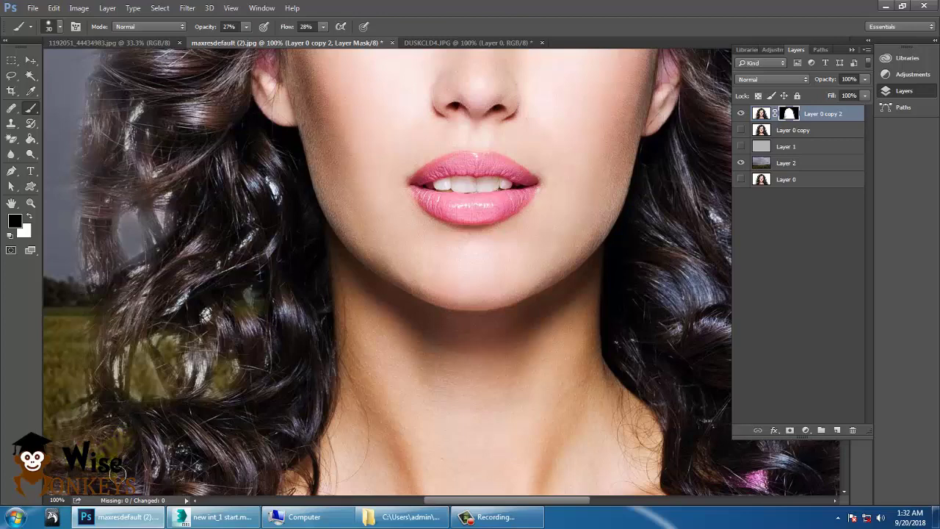
Step: Mask out the bright patches near the outer edge of the right-side curls at the horizon level
{"action": "left_click_drag", "start_coordinate": [262, 107], "coordinate": [229, 275]}
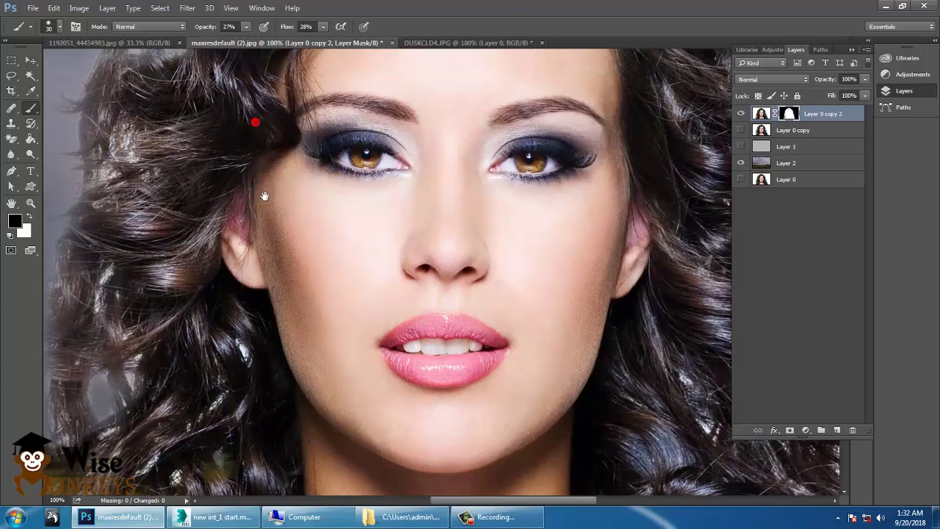
{"action": "left_click_drag", "start_coordinate": [257, 189], "coordinate": [258, 290]}
{"action": "left_click_drag", "start_coordinate": [287, 173], "coordinate": [285, 243]}
{"action": "mouse_move", "coordinate": [172, 204]}
{"action": "left_mouse_down"}
{"action": "mouse_move", "coordinate": [134, 196]}
{"action": "mouse_move", "coordinate": [183, 220]}
{"action": "mouse_move", "coordinate": [137, 222]}
{"action": "left_mouse_up"}
{"action": "left_click_drag", "start_coordinate": [522, 197], "coordinate": [237, 168]}
{"action": "left_click_drag", "start_coordinate": [446, 234], "coordinate": [333, 132]}
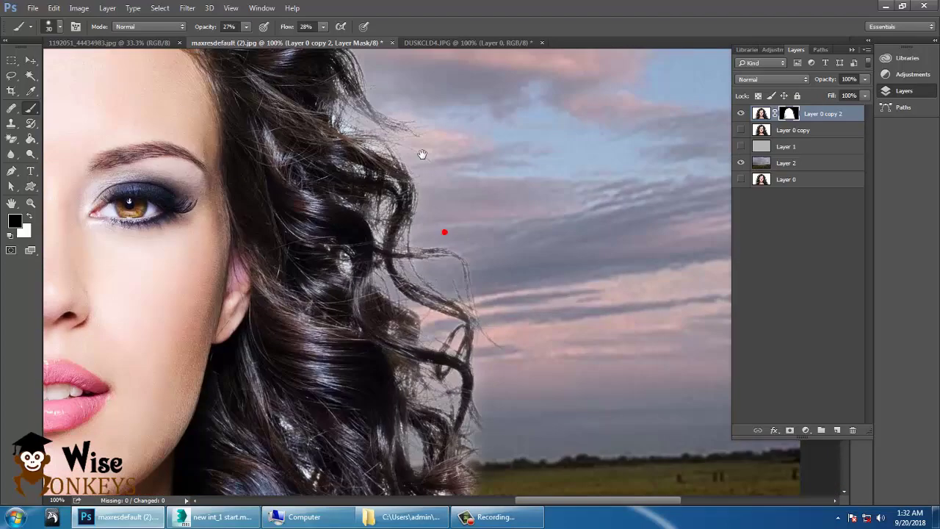
{"action": "left_click_drag", "start_coordinate": [406, 232], "coordinate": [410, 147]}
{"action": "left_click_drag", "start_coordinate": [508, 435], "coordinate": [511, 338]}
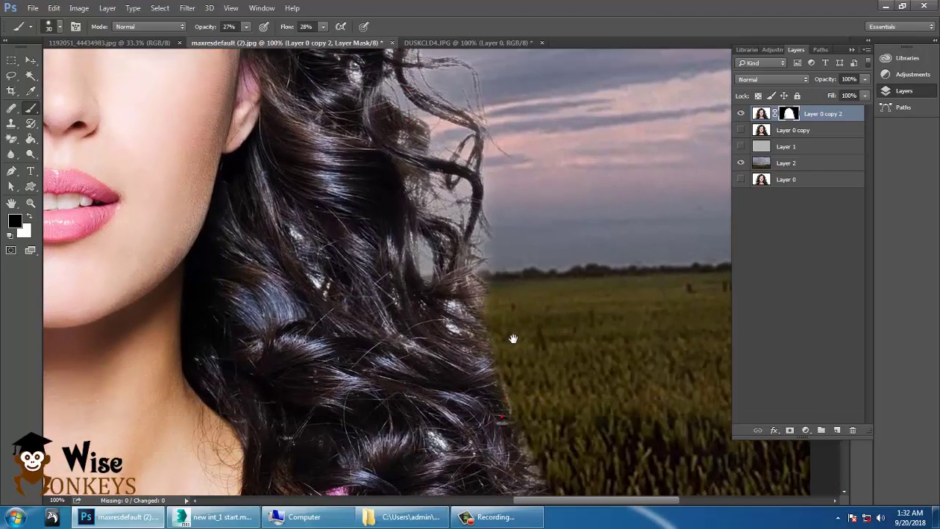
{"action": "left_click_drag", "start_coordinate": [451, 305], "coordinate": [476, 352]}
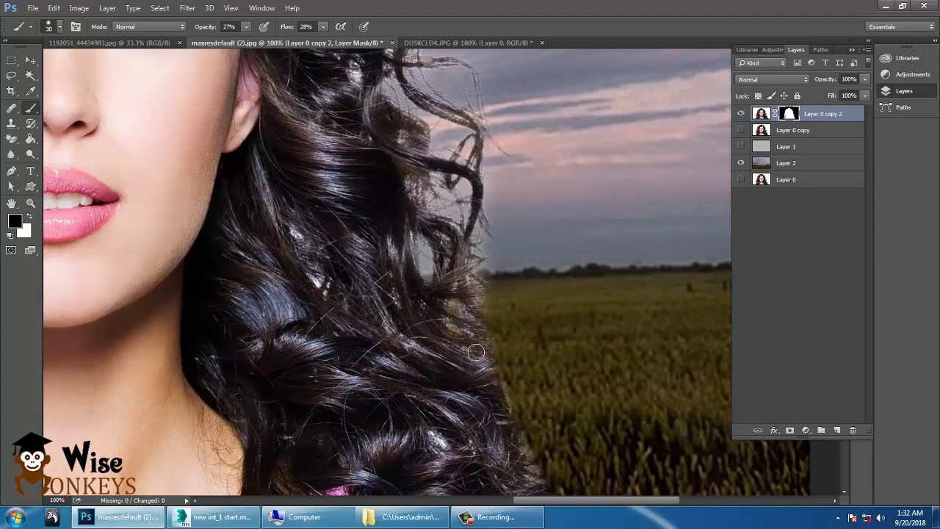
{"action": "left_click_drag", "start_coordinate": [446, 266], "coordinate": [471, 302]}
Step: Mask out the bright spots inside the right-side curls beside the jaw and return to the whole image
{"action": "left_click_drag", "start_coordinate": [481, 357], "coordinate": [480, 225]}
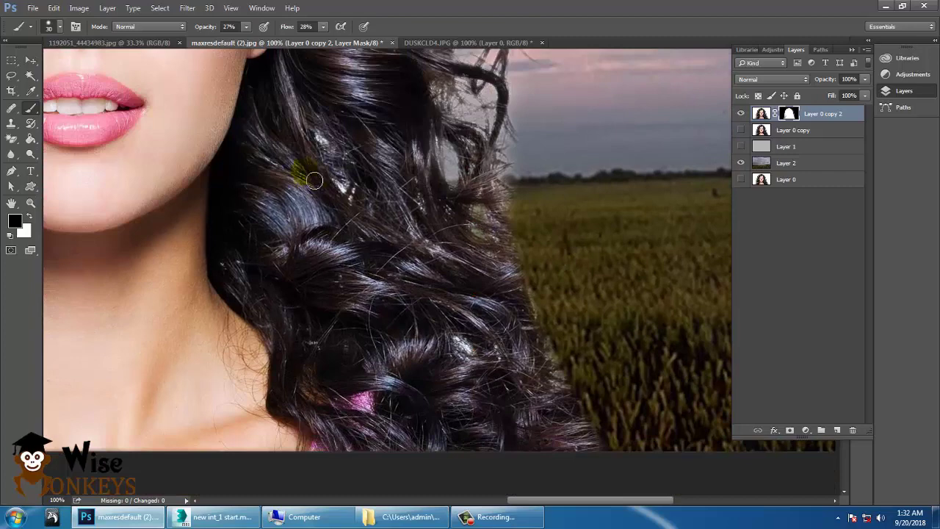
{"action": "mouse_move", "coordinate": [341, 183]}
{"action": "left_mouse_down"}
{"action": "mouse_move", "coordinate": [366, 206]}
{"action": "mouse_move", "coordinate": [324, 147]}
{"action": "mouse_move", "coordinate": [332, 149]}
{"action": "left_mouse_up"}
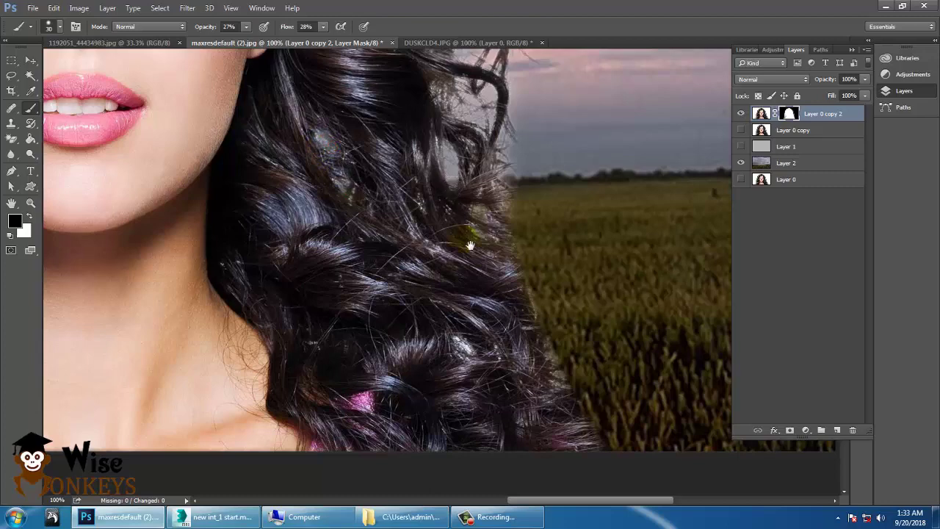
{"action": "left_click_drag", "start_coordinate": [470, 244], "coordinate": [471, 113]}
{"action": "key", "text": "ctrl+minus"}
{"action": "key", "text": "ctrl+minus"}
{"action": "key", "text": "ctrl+minus"}
{"action": "key", "text": "ctrl+minus"}
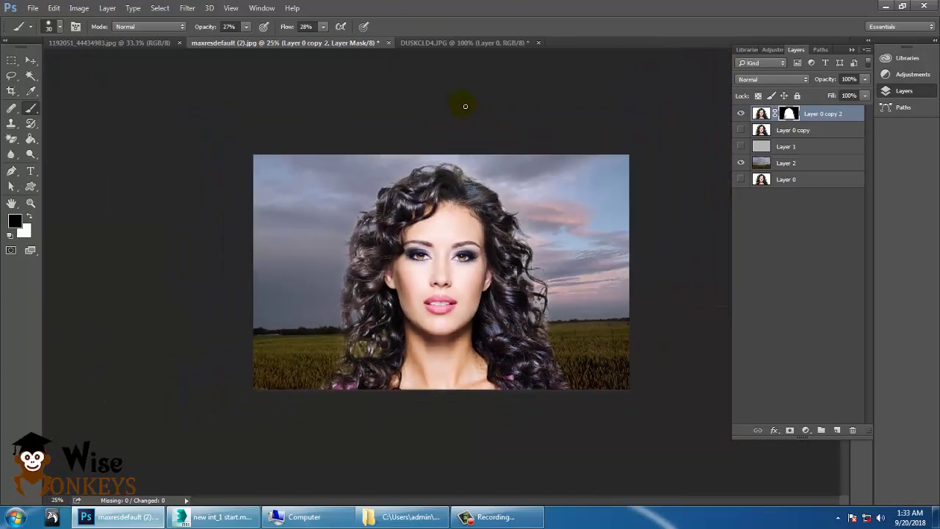
Step: Switch to white, enlarge the brush to 125, and restore faded hair on the mask across the left-side curls
{"action": "key", "text": "ctrl+plus"}
{"action": "key", "text": "ctrl+plus"}
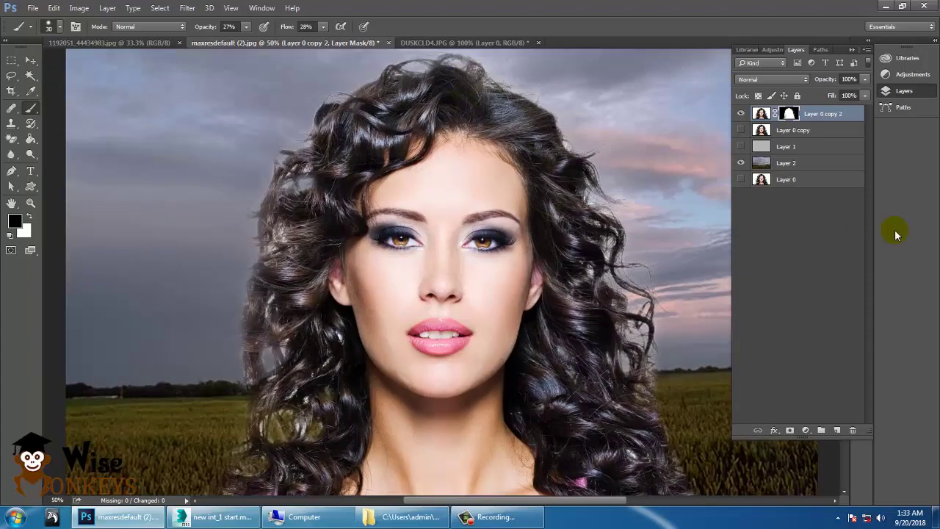
{"action": "left_click", "coordinate": [30, 215]}
{"action": "key", "text": "bracketright"}
{"action": "key", "text": "bracketright"}
{"action": "key", "text": "bracketright"}
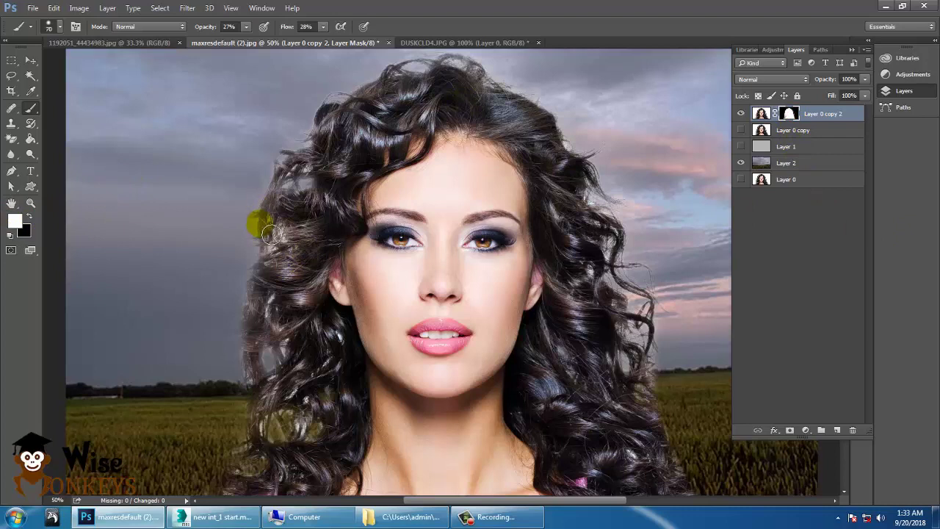
{"action": "key", "text": "bracketright"}
{"action": "key", "text": "bracketright"}
{"action": "key", "text": "bracketright"}
{"action": "key", "text": "bracketright"}
{"action": "key", "text": "bracketright"}
{"action": "key", "text": "bracketright"}
{"action": "key", "text": "bracketright"}
{"action": "mouse_move", "coordinate": [292, 214]}
{"action": "left_mouse_down"}
{"action": "mouse_move", "coordinate": [280, 288]}
{"action": "mouse_move", "coordinate": [304, 254]}
{"action": "mouse_move", "coordinate": [306, 282]}
{"action": "mouse_move", "coordinate": [330, 265]}
{"action": "left_mouse_up"}
{"action": "mouse_move", "coordinate": [371, 158]}
{"action": "left_mouse_down"}
{"action": "mouse_move", "coordinate": [346, 173]}
{"action": "mouse_move", "coordinate": [334, 163]}
{"action": "mouse_move", "coordinate": [322, 171]}
{"action": "mouse_move", "coordinate": [322, 240]}
{"action": "mouse_move", "coordinate": [358, 357]}
{"action": "left_mouse_up"}
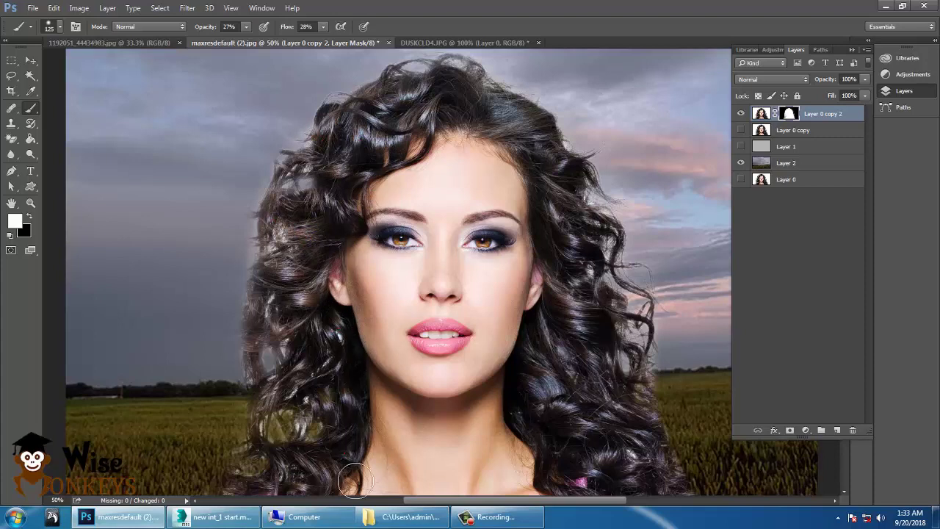
{"action": "left_click", "coordinate": [258, 499]}
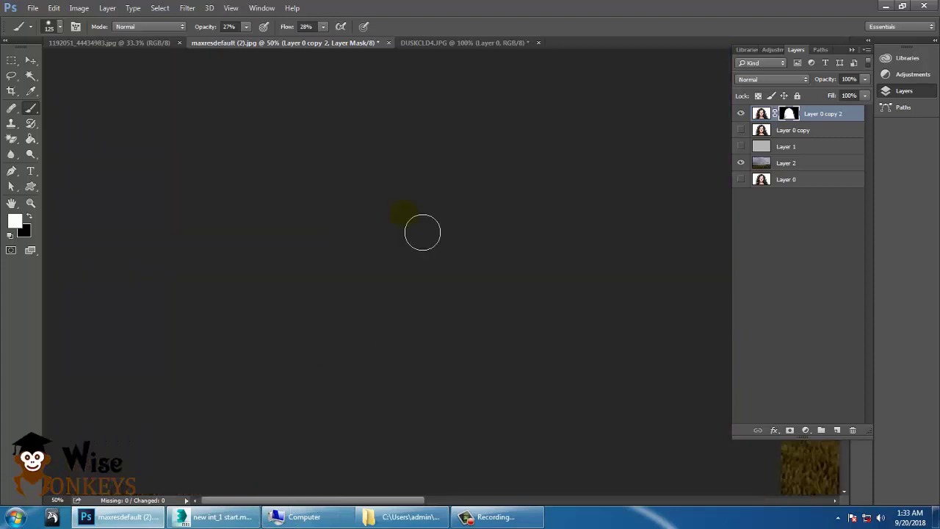
{"action": "left_click", "coordinate": [433, 43]}
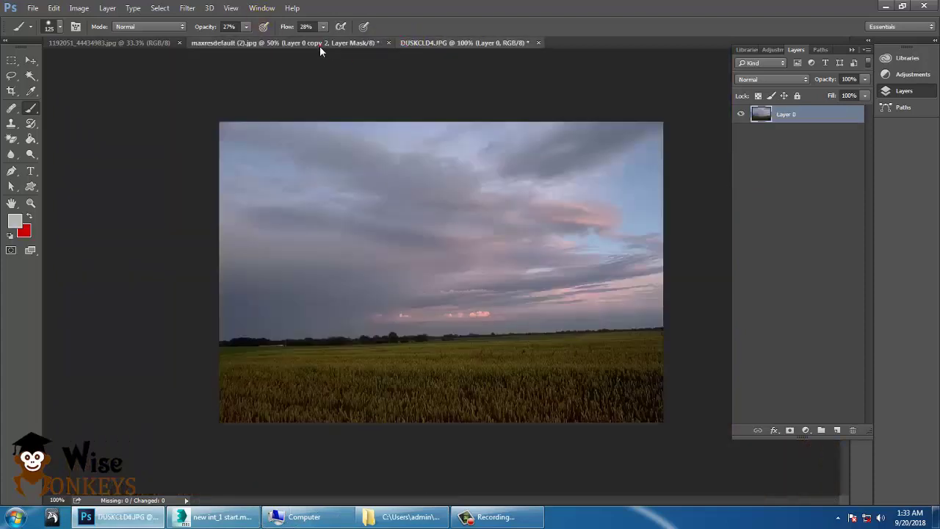
{"action": "left_click", "coordinate": [319, 45]}
{"action": "left_click", "coordinate": [432, 43]}
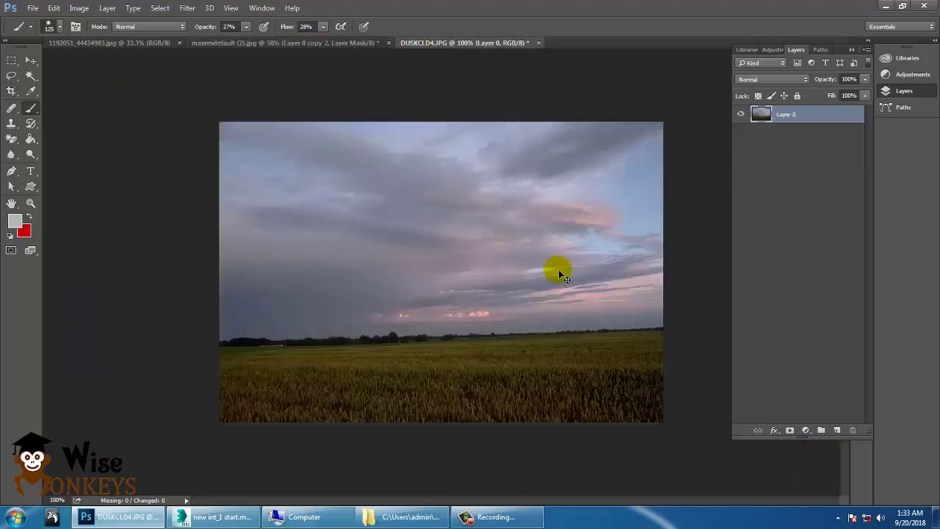
{"action": "left_click", "coordinate": [257, 47]}
{"action": "left_click", "coordinate": [124, 44]}
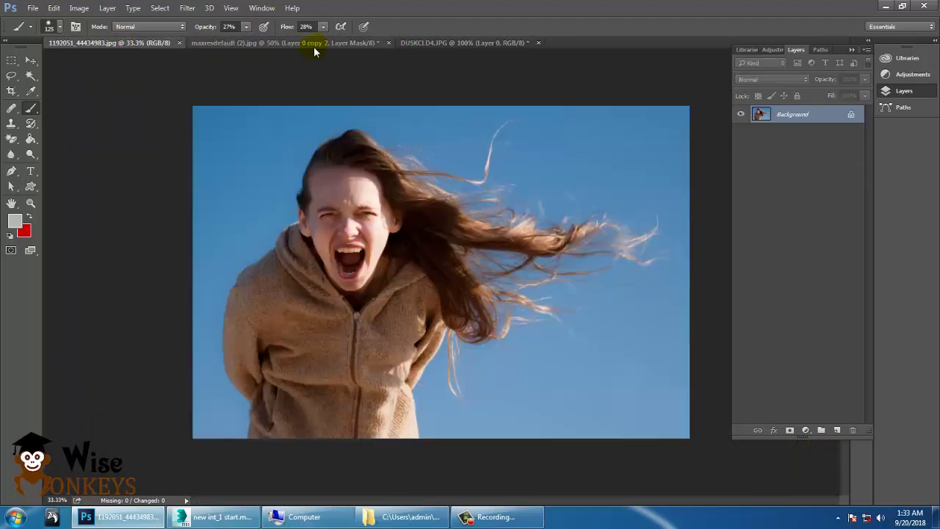
{"action": "left_click", "coordinate": [279, 43]}
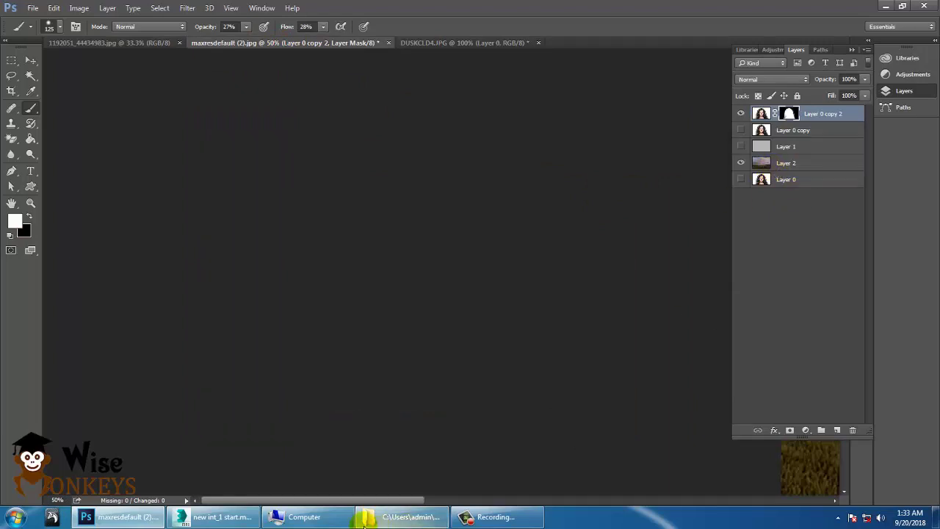
Step: Restore more hair on the mask in the left and lower right curls, and view the whole composite
{"action": "key", "text": "ctrl+0"}
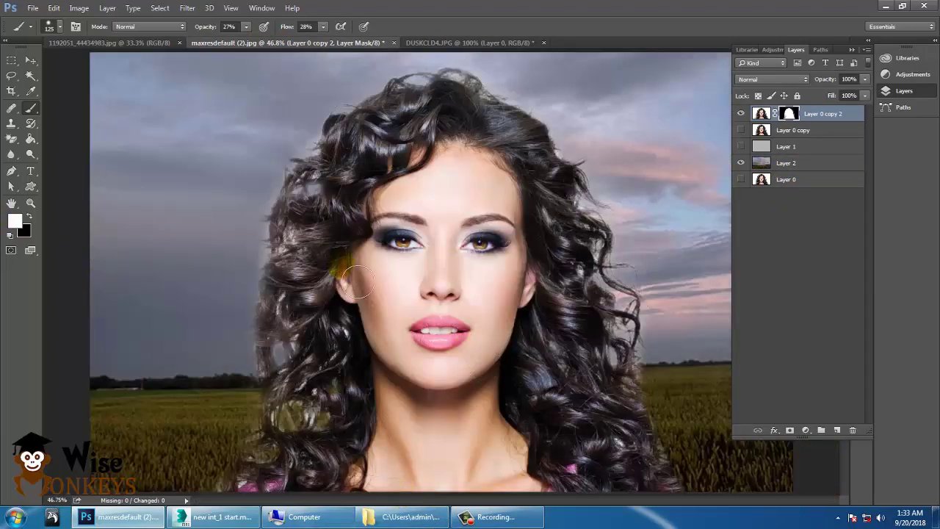
{"action": "mouse_move", "coordinate": [304, 226]}
{"action": "left_mouse_down"}
{"action": "mouse_move", "coordinate": [282, 365]}
{"action": "mouse_move", "coordinate": [291, 481]}
{"action": "mouse_move", "coordinate": [364, 474]}
{"action": "mouse_move", "coordinate": [322, 470]}
{"action": "mouse_move", "coordinate": [375, 450]}
{"action": "mouse_move", "coordinate": [379, 408]}
{"action": "mouse_move", "coordinate": [354, 388]}
{"action": "mouse_move", "coordinate": [340, 302]}
{"action": "mouse_move", "coordinate": [323, 294]}
{"action": "mouse_move", "coordinate": [311, 245]}
{"action": "mouse_move", "coordinate": [314, 288]}
{"action": "left_mouse_up"}
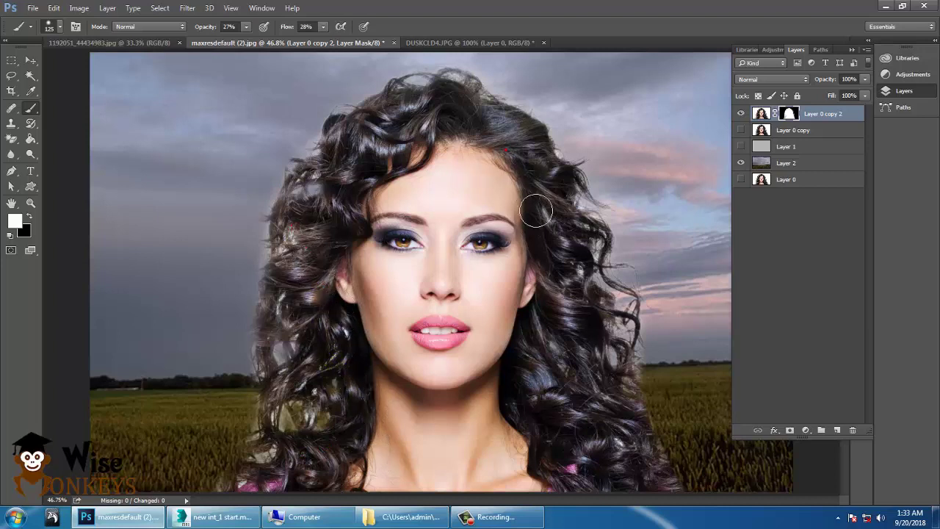
{"action": "left_click_drag", "start_coordinate": [564, 362], "coordinate": [590, 420]}
{"action": "key", "text": "ctrl+minus"}
{"action": "key", "text": "ctrl+minus"}
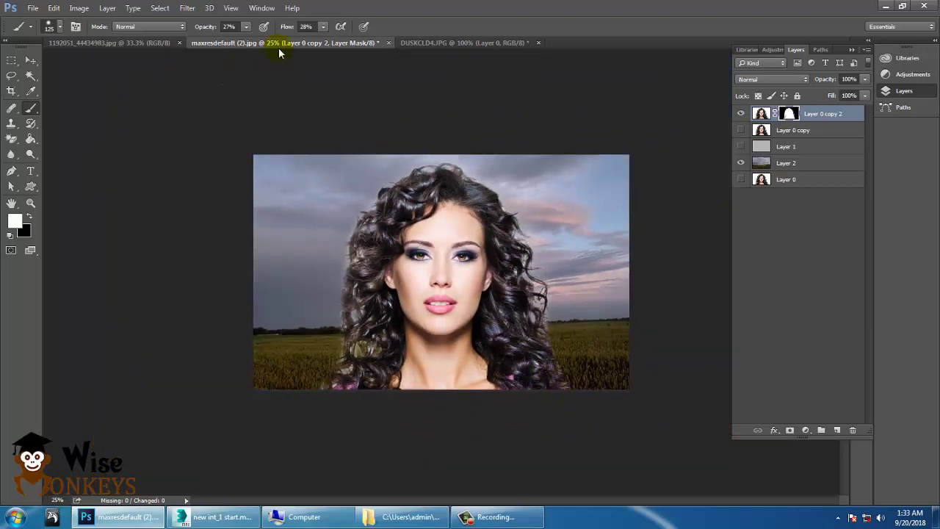
Step: Widen the canvas to 70 inches with the anchor at middle right
{"action": "left_click", "coordinate": [78, 8]}
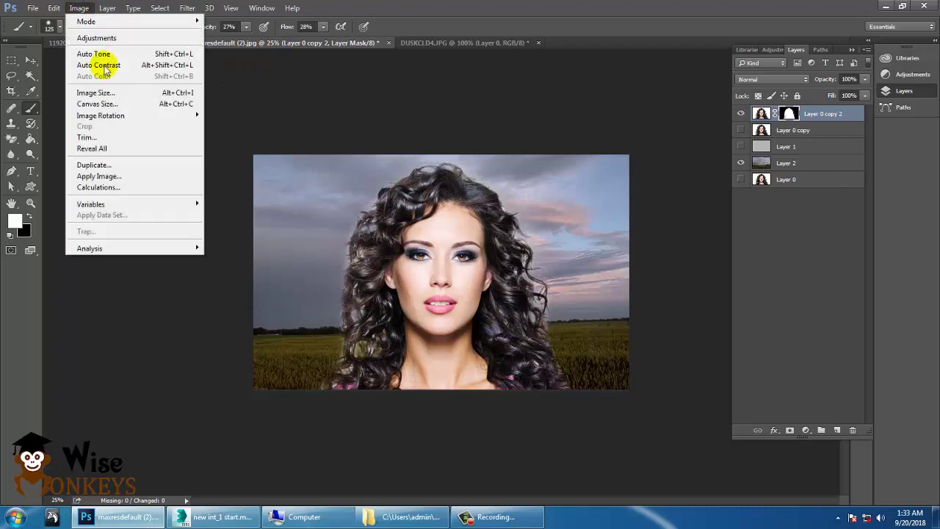
{"action": "left_click", "coordinate": [124, 103]}
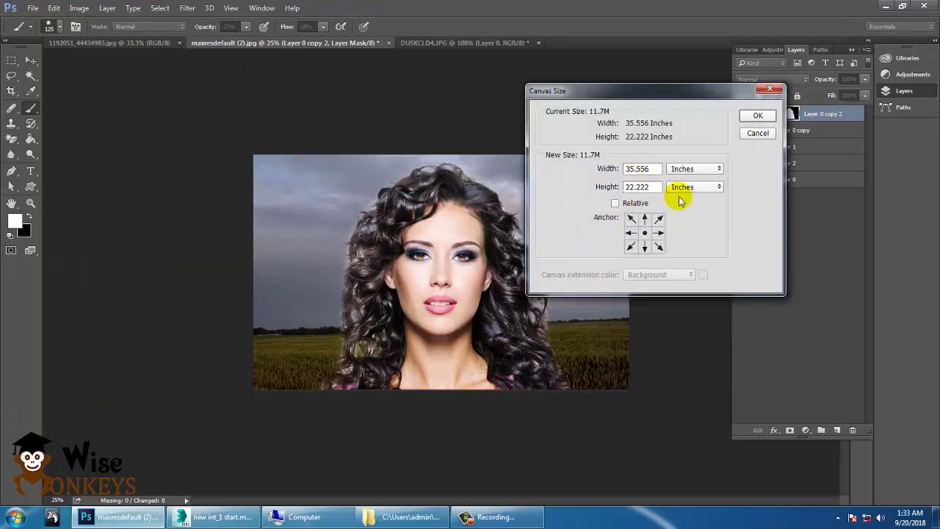
{"action": "left_click", "coordinate": [658, 233]}
{"action": "left_click_drag", "start_coordinate": [661, 170], "coordinate": [589, 182]}
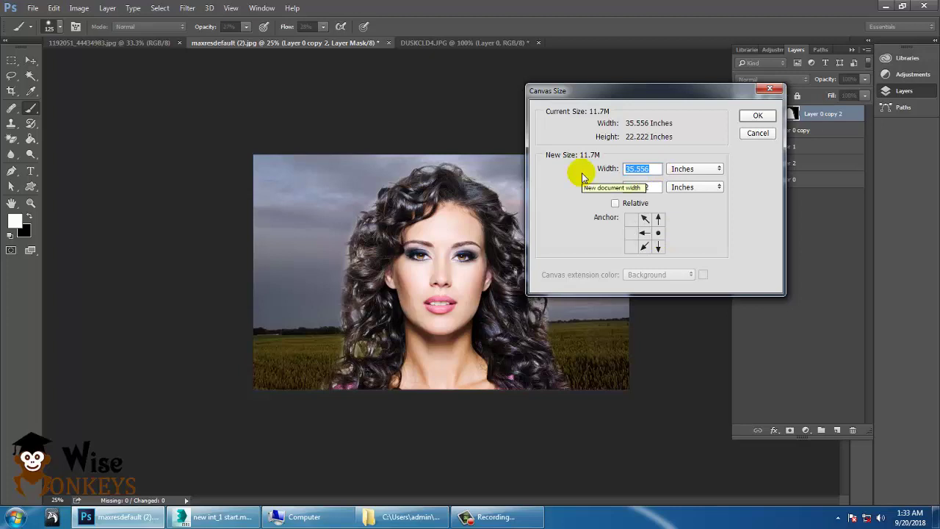
{"action": "type", "text": "70"}
{"action": "left_click", "coordinate": [757, 115]}
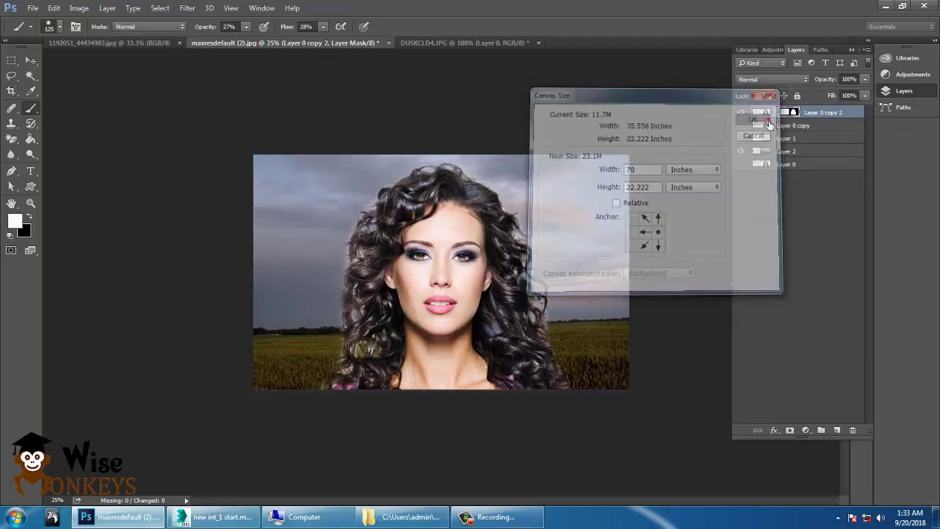
Step: Show Layer 0 and move the original photo into the empty canvas area on the left of the composite
{"action": "left_click", "coordinate": [740, 163]}
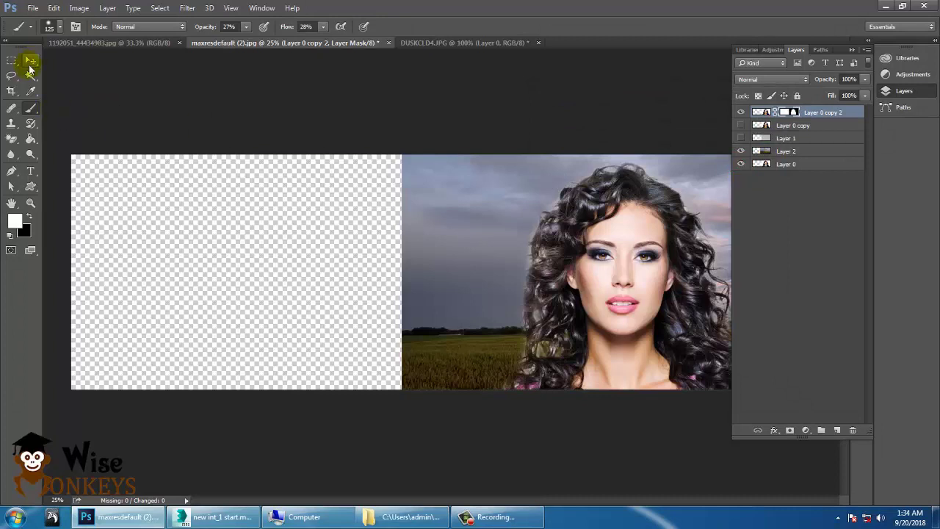
{"action": "left_click", "coordinate": [30, 60]}
{"action": "left_click", "coordinate": [781, 164]}
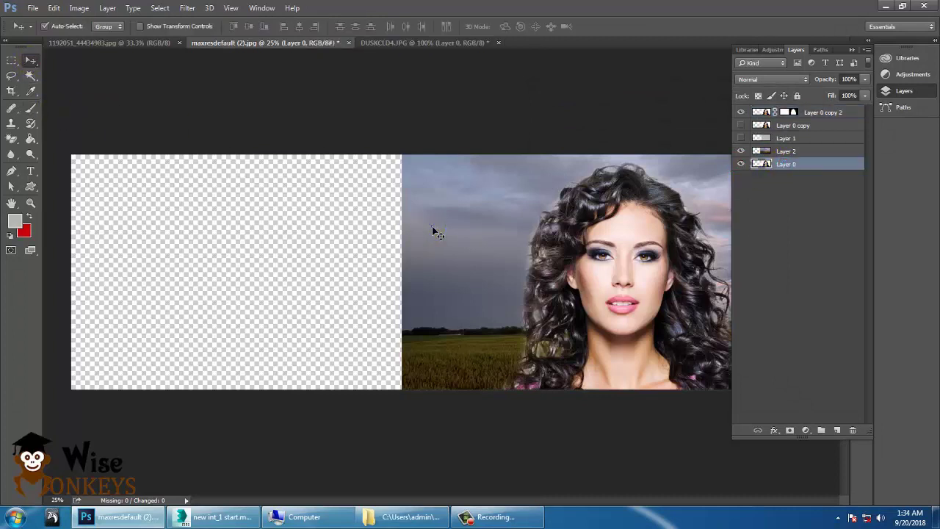
{"action": "right_click", "coordinate": [434, 232]}
{"action": "left_click", "coordinate": [457, 232]}
{"action": "left_click", "coordinate": [805, 168]}
{"action": "key", "text": "shift+Left"}
{"action": "key", "text": "shift+Left"}
{"action": "key", "text": "shift+Left"}
{"action": "key", "text": "shift+Left"}
{"action": "key", "text": "shift+Left"}
{"action": "key", "text": "shift+Left"}
{"action": "key", "text": "shift+Left"}
{"action": "key", "text": "shift+Left"}
{"action": "key", "text": "shift+Left"}
{"action": "key", "text": "shift+Left"}
{"action": "key", "text": "shift+Left"}
{"action": "key", "text": "shift+Left"}
{"action": "key", "text": "shift+Left"}
{"action": "key", "text": "shift+Left"}
{"action": "key", "text": "shift+Left"}
{"action": "key", "text": "shift+Left"}
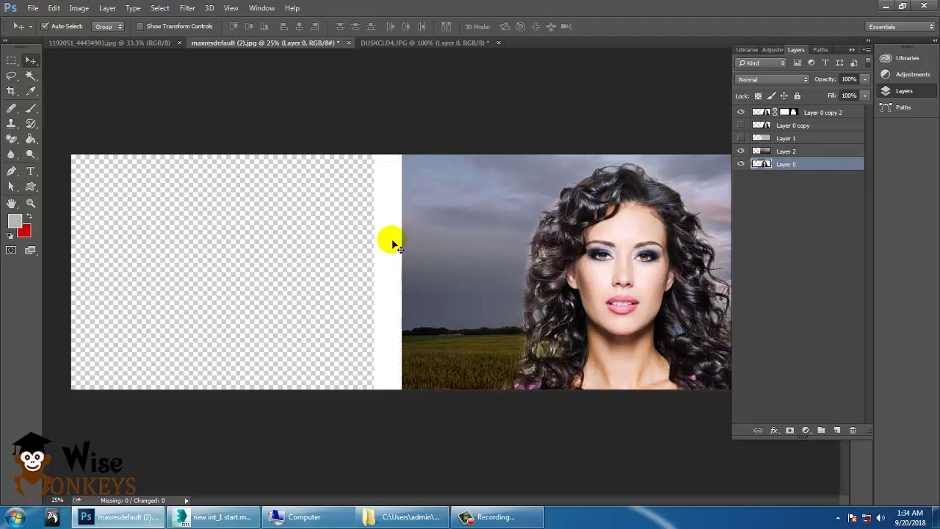
{"action": "key", "text": "shift+Left"}
{"action": "left_click_drag", "start_coordinate": [389, 244], "coordinate": [86, 249]}
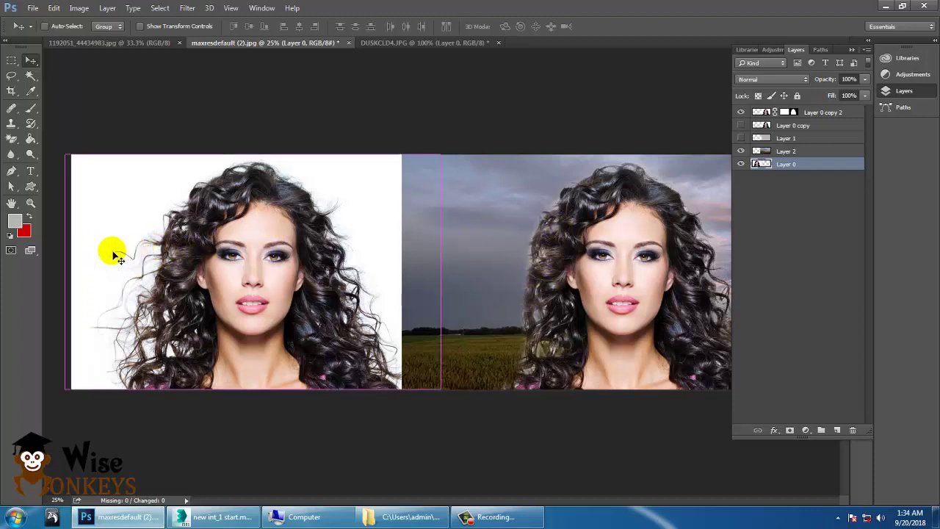
Step: Compare the original photo's hair with the finished cutout side by side, close up and as a whole
{"action": "key", "text": "ctrl+plus"}
{"action": "left_click_drag", "start_coordinate": [413, 294], "coordinate": [413, 265]}
{"action": "left_click_drag", "start_coordinate": [337, 193], "coordinate": [457, 220]}
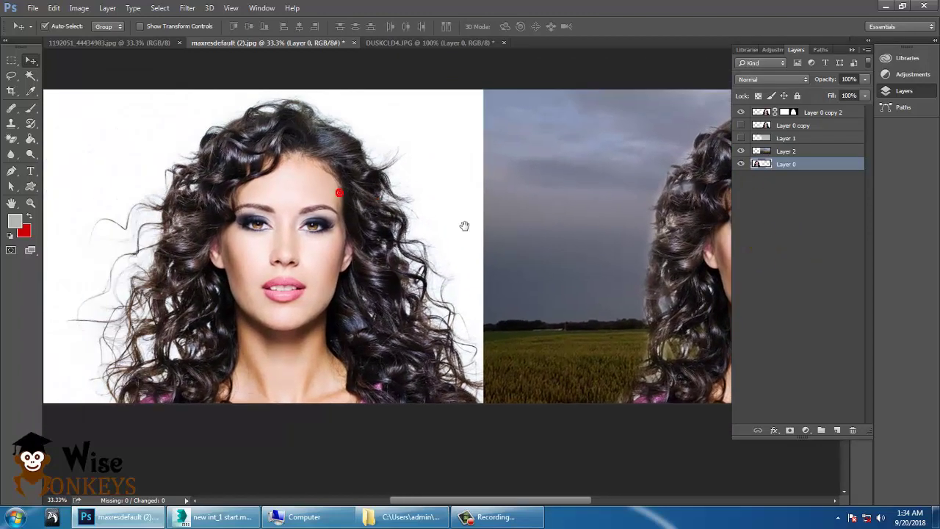
{"action": "key", "text": "ctrl+minus"}
{"action": "key", "text": "ctrl+minus"}
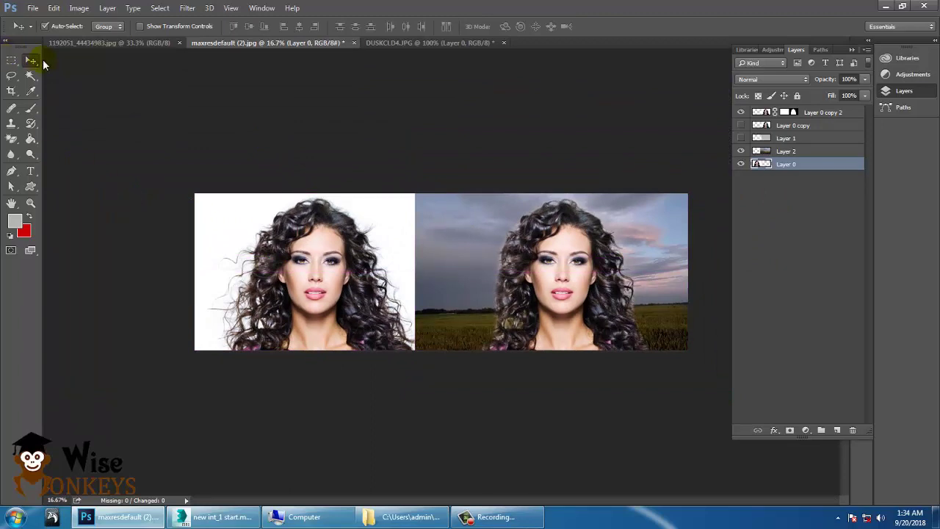
{"action": "left_click", "coordinate": [495, 517]}
{"action": "left_click", "coordinate": [915, 461]}
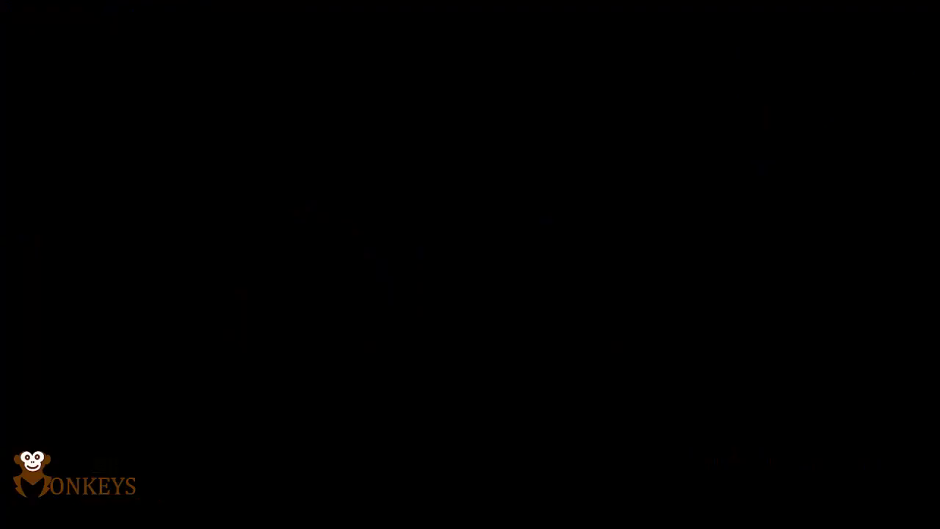